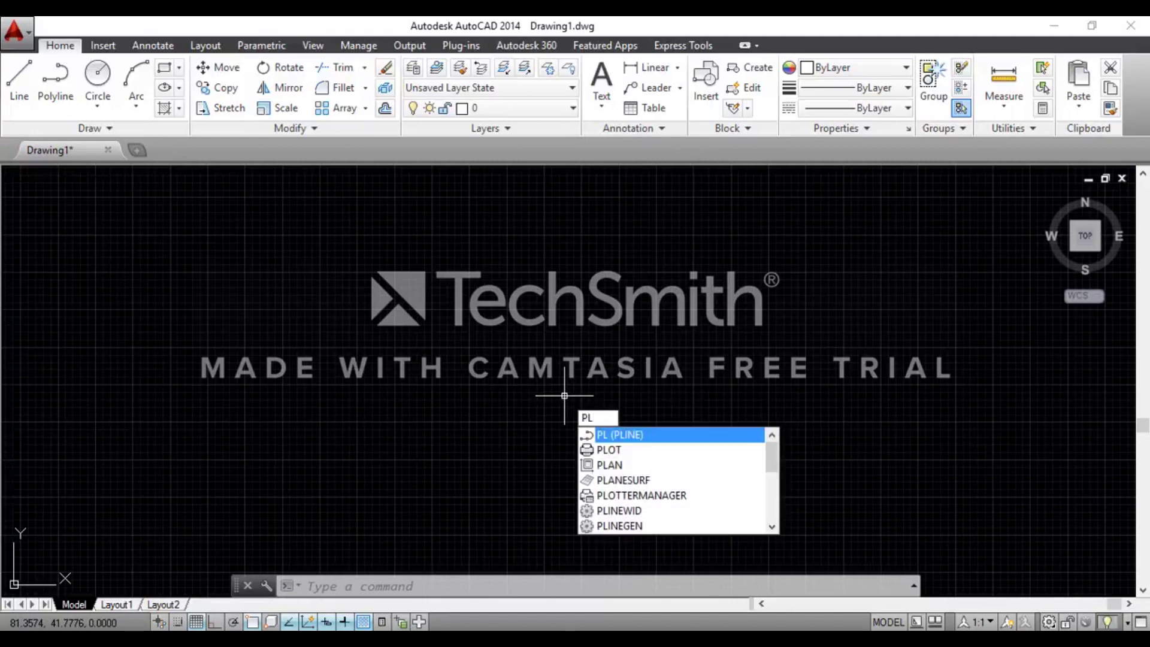
# - Draw an open polyline through five clicked points, forming a zigzag across the drawing's middle
pyautogui.press('Return')
pyautogui.click(282, 391)
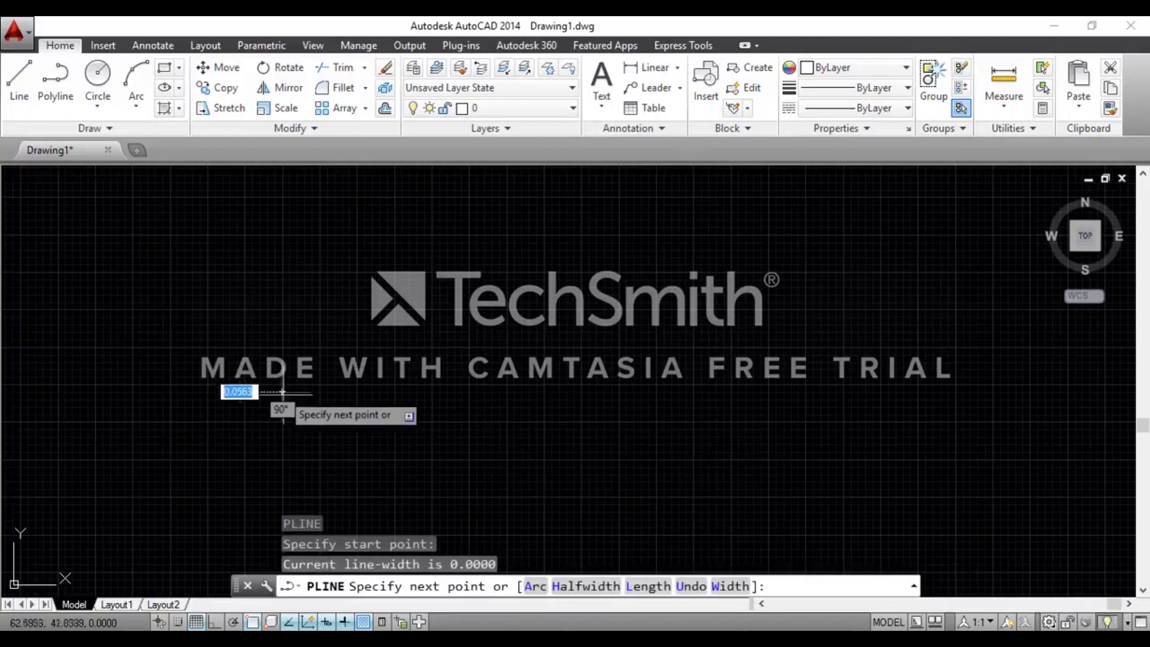
pyautogui.click(405, 339)
pyautogui.click(477, 422)
pyautogui.click(568, 331)
pyautogui.click(704, 400)
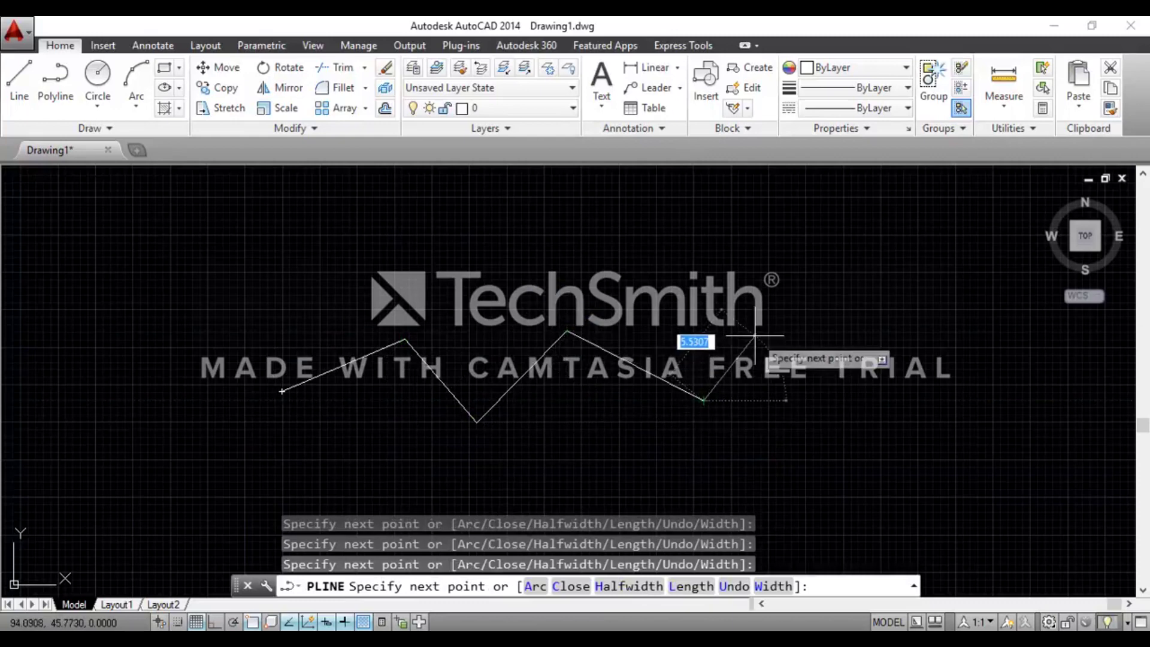
pyautogui.press('Escape')
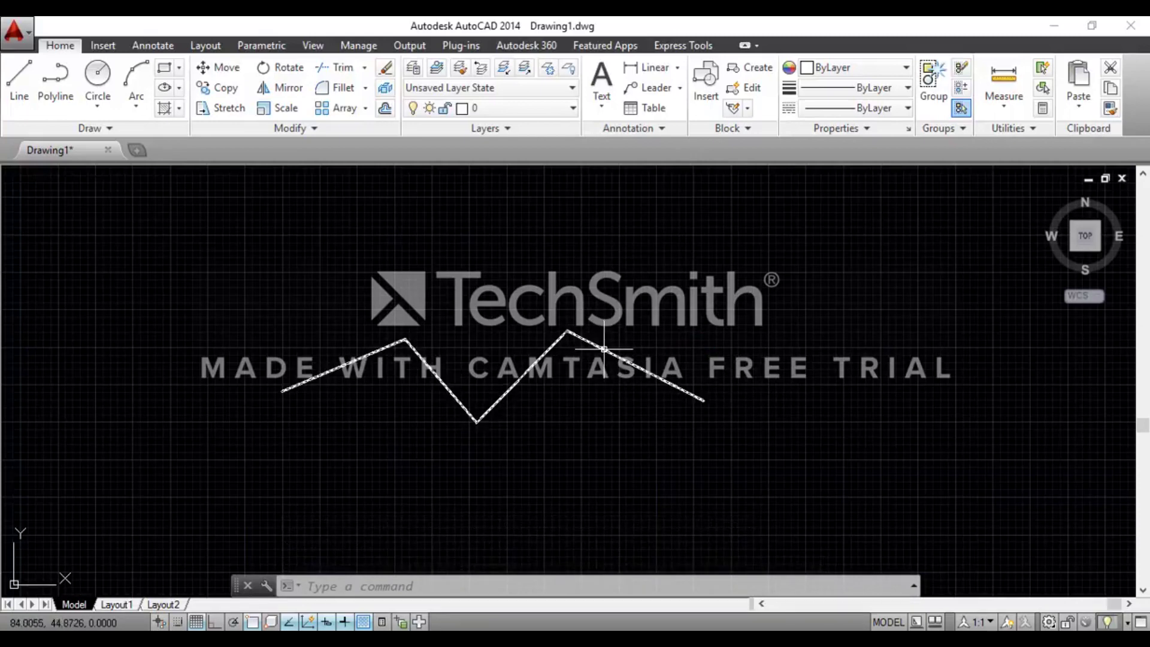
pyautogui.moveTo(604, 348)
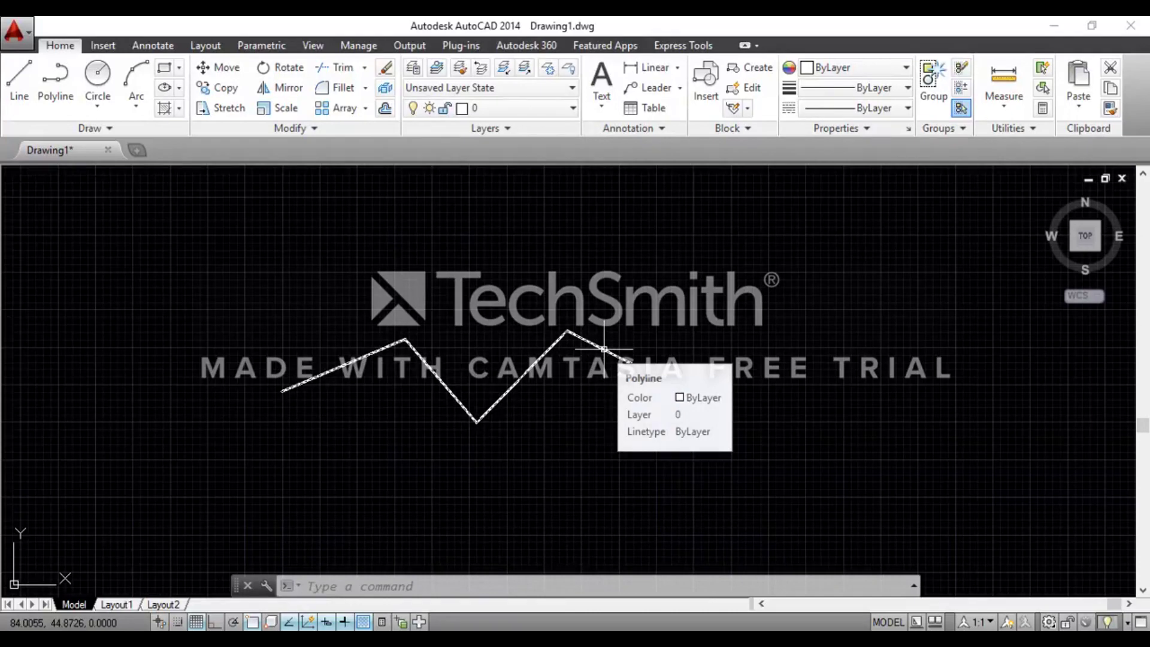
# - Select the zigzag polyline and set its colour to Red in the Properties palette
pyautogui.rightClick(604, 349)
pyautogui.click(605, 351)
pyautogui.rightClick(606, 350)
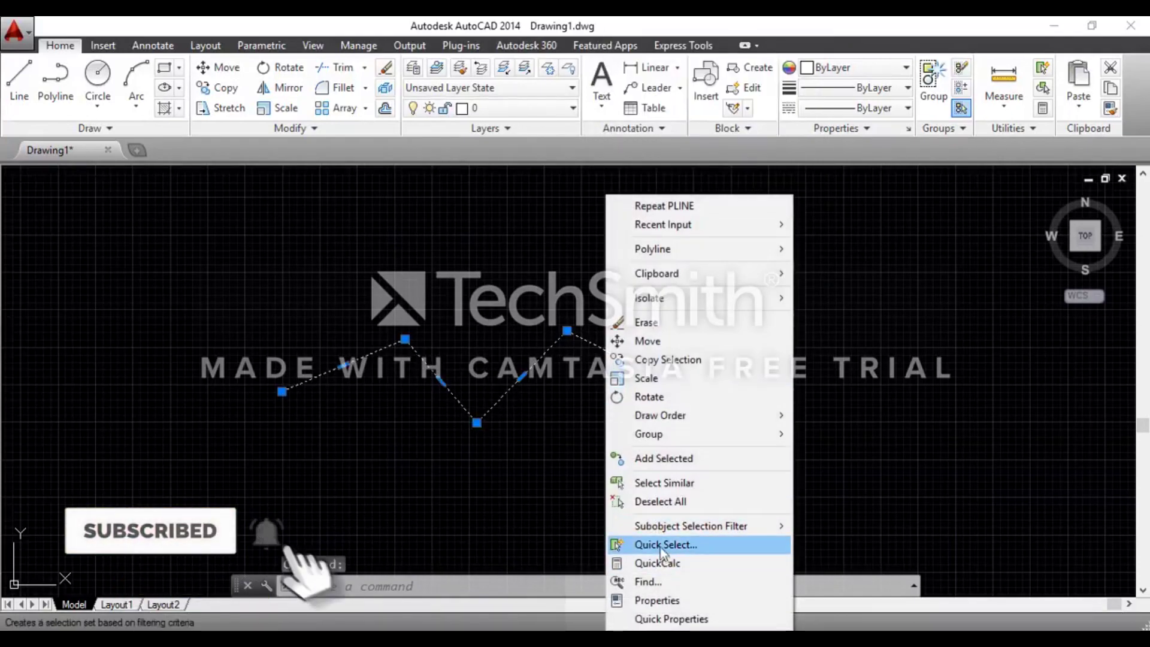
pyautogui.click(696, 601)
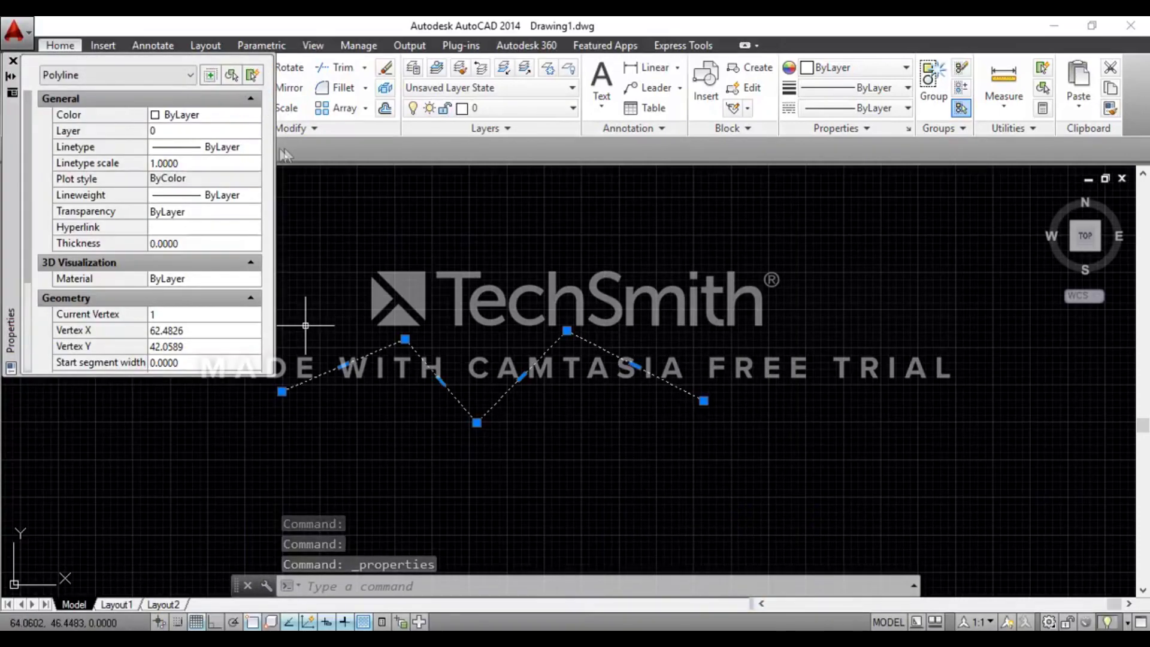
pyautogui.moveTo(274, 149); pyautogui.dragTo(390, 166)
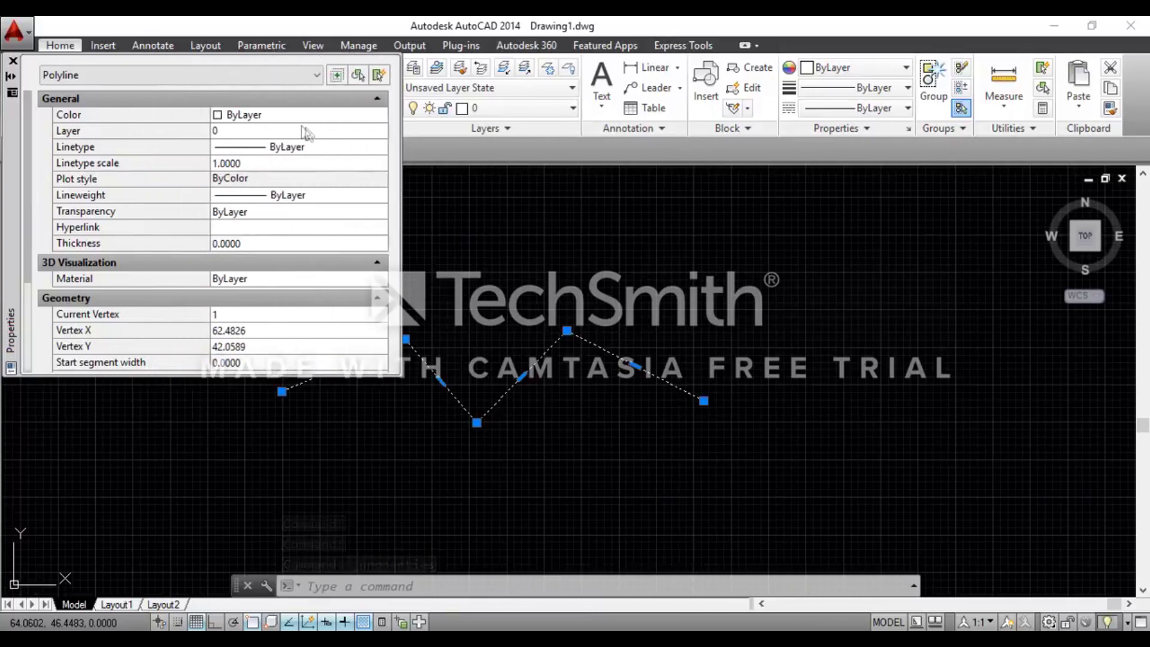
pyautogui.click(221, 121)
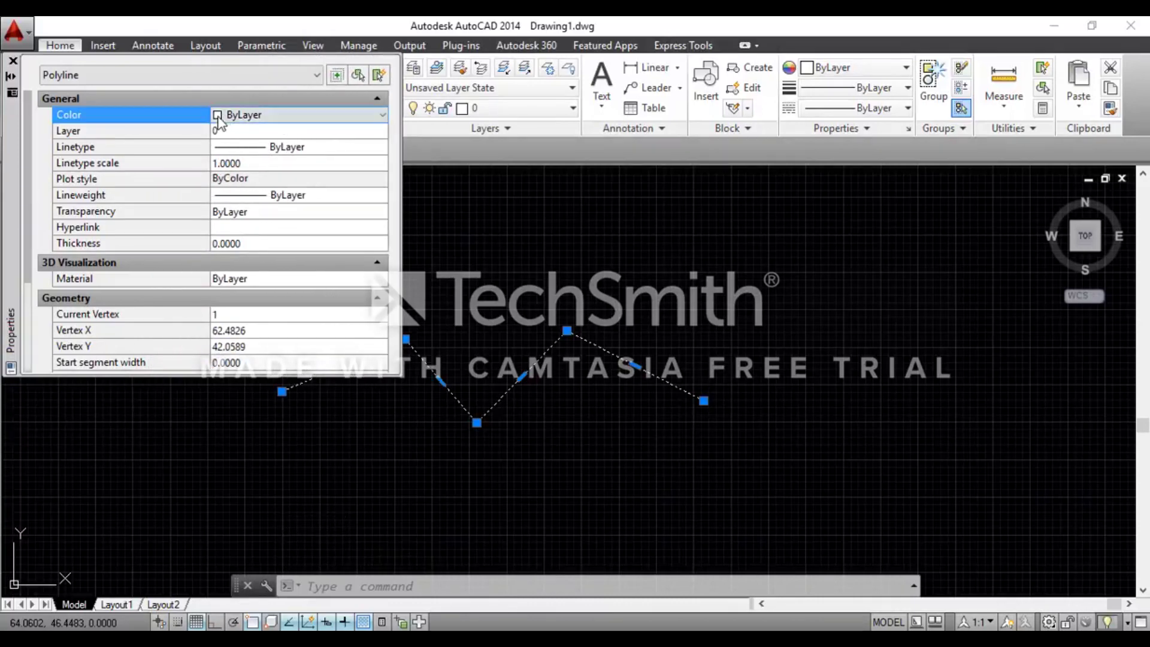
pyautogui.click(219, 119)
pyautogui.click(276, 167)
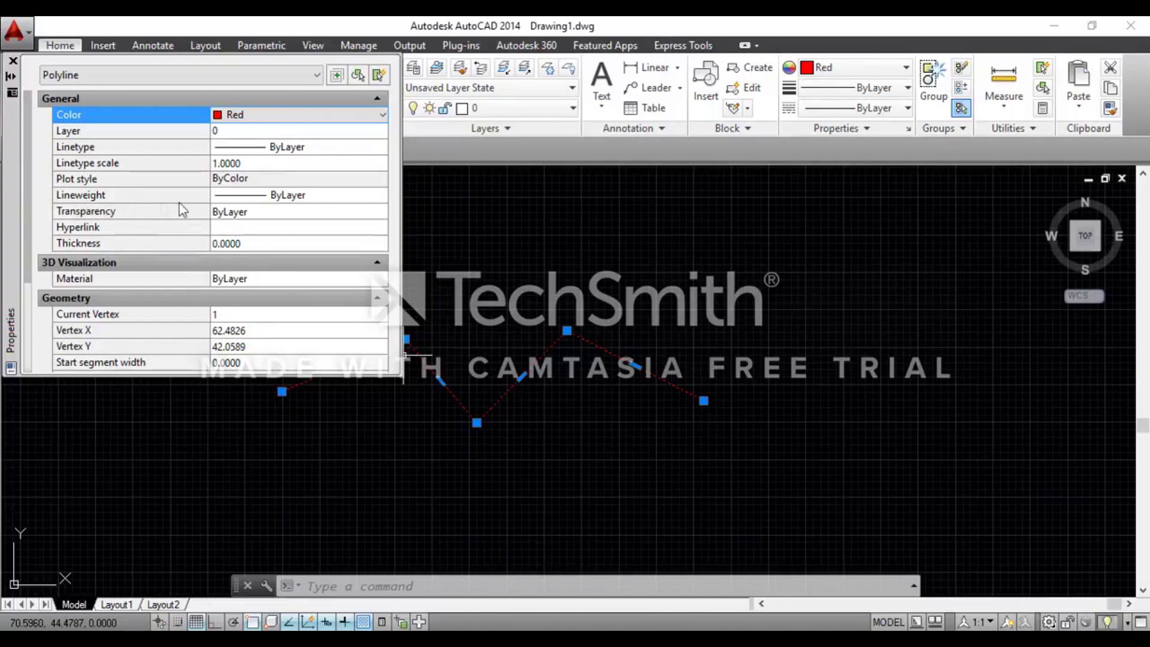
# - Set the polyline's lineweight to 0.53 mm, then deselect it and close Properties
pyautogui.click(308, 198)
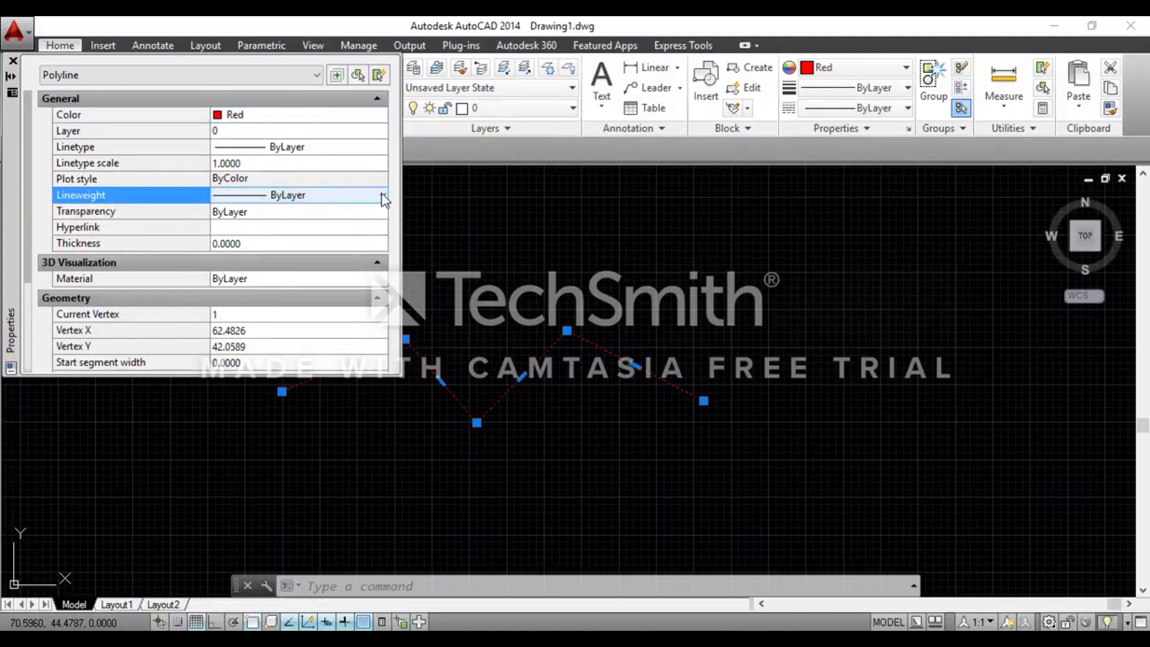
pyautogui.click(383, 196)
pyautogui.scroll(-2, 353, 257)
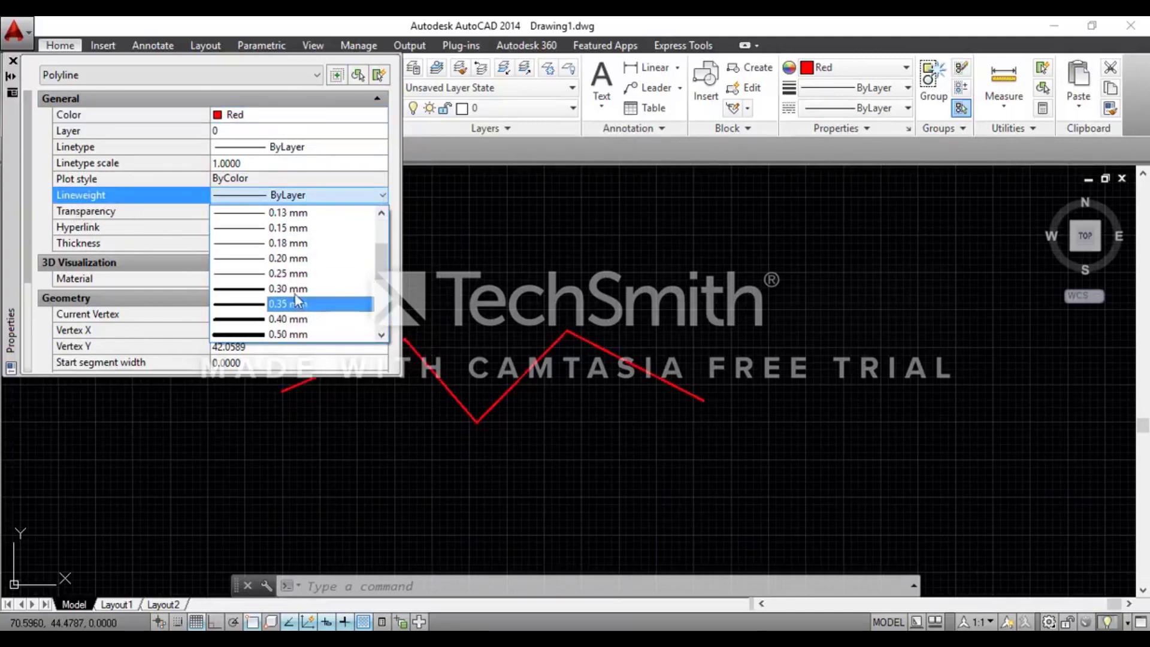
pyautogui.click(295, 288)
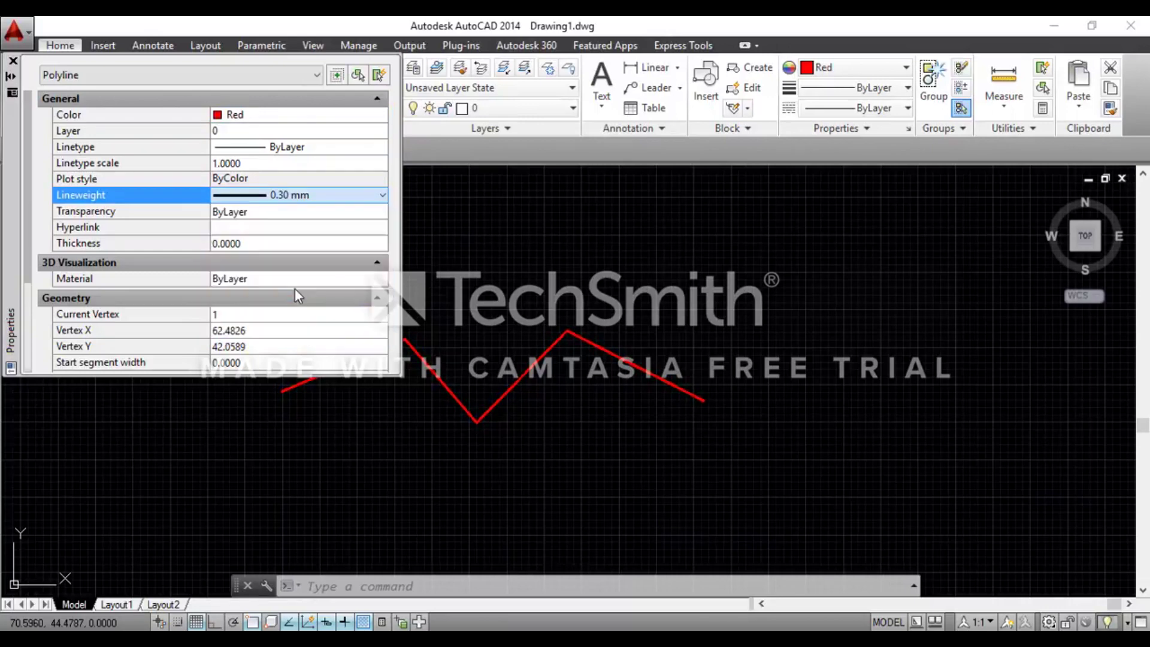
pyautogui.click(336, 197)
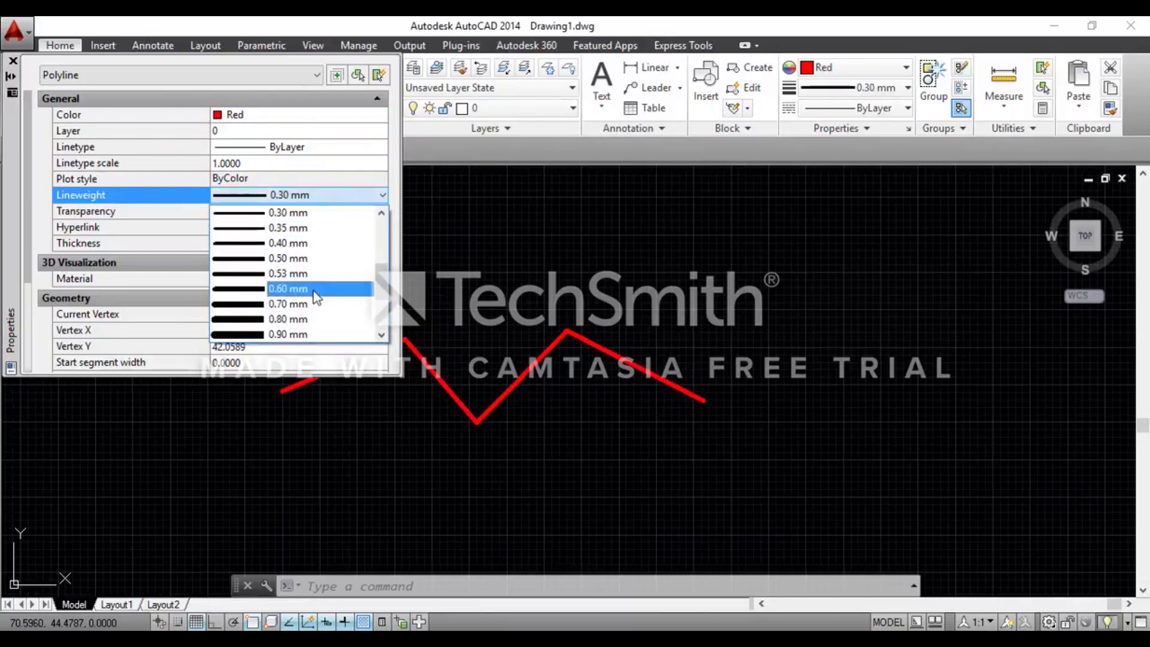
pyautogui.click(315, 274)
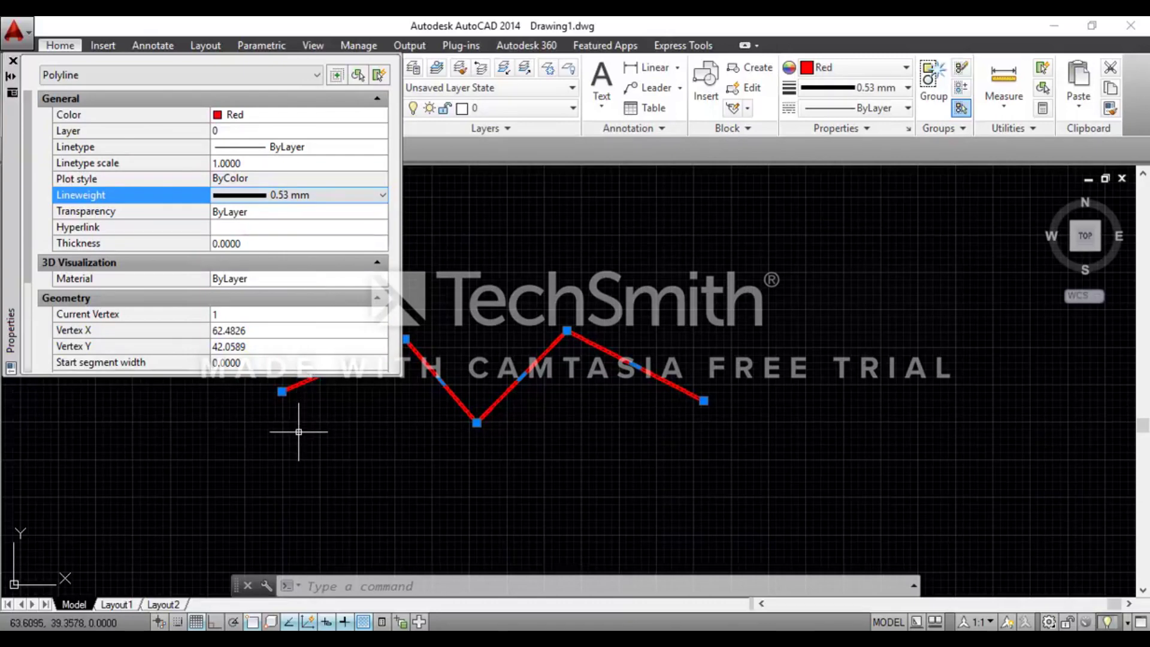
pyautogui.press('Escape')
pyautogui.click(493, 196)
pyautogui.click(411, 259)
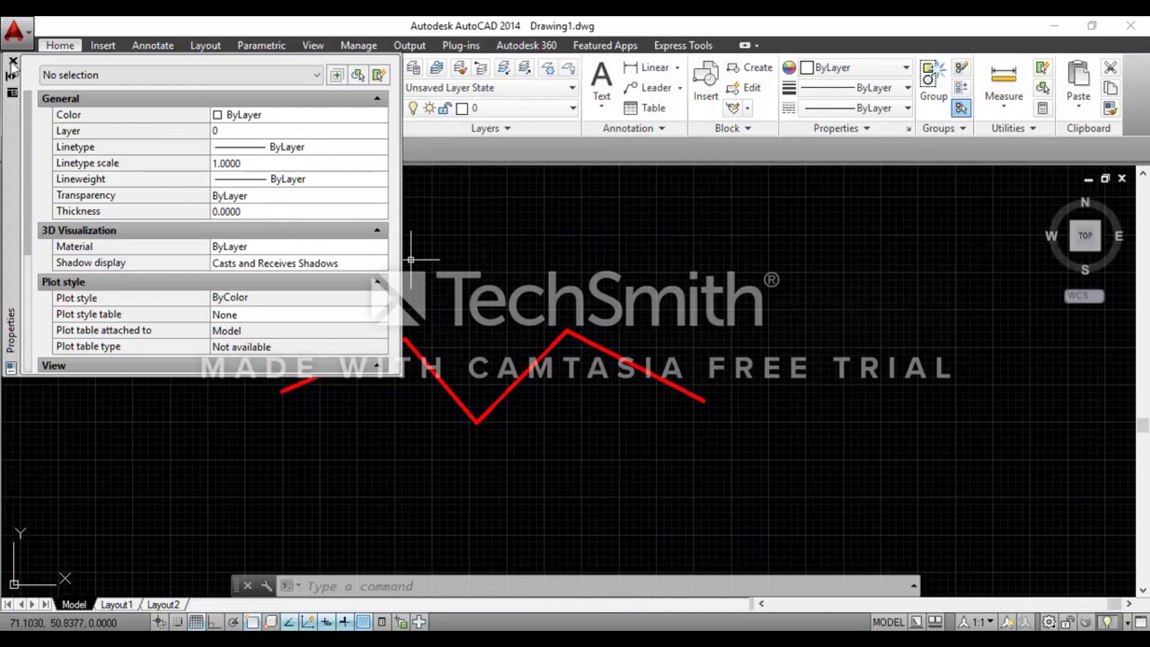
pyautogui.click(13, 61)
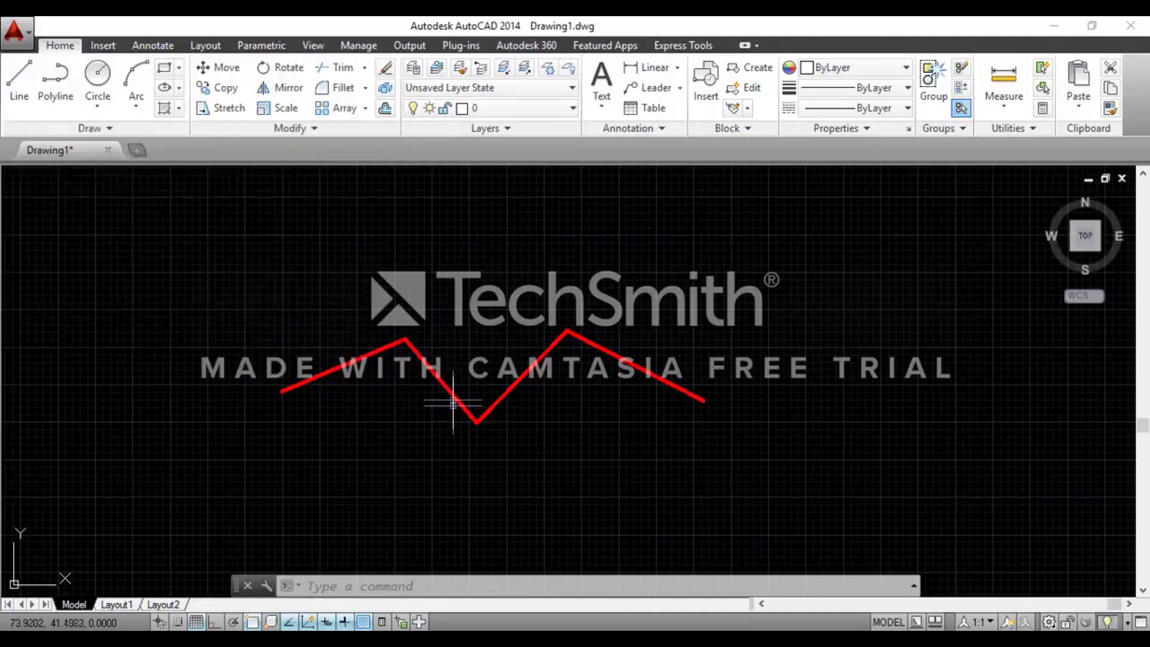
# - Toggle lineweight display off, on and off again so the zigzag appears thin
pyautogui.click(347, 623)
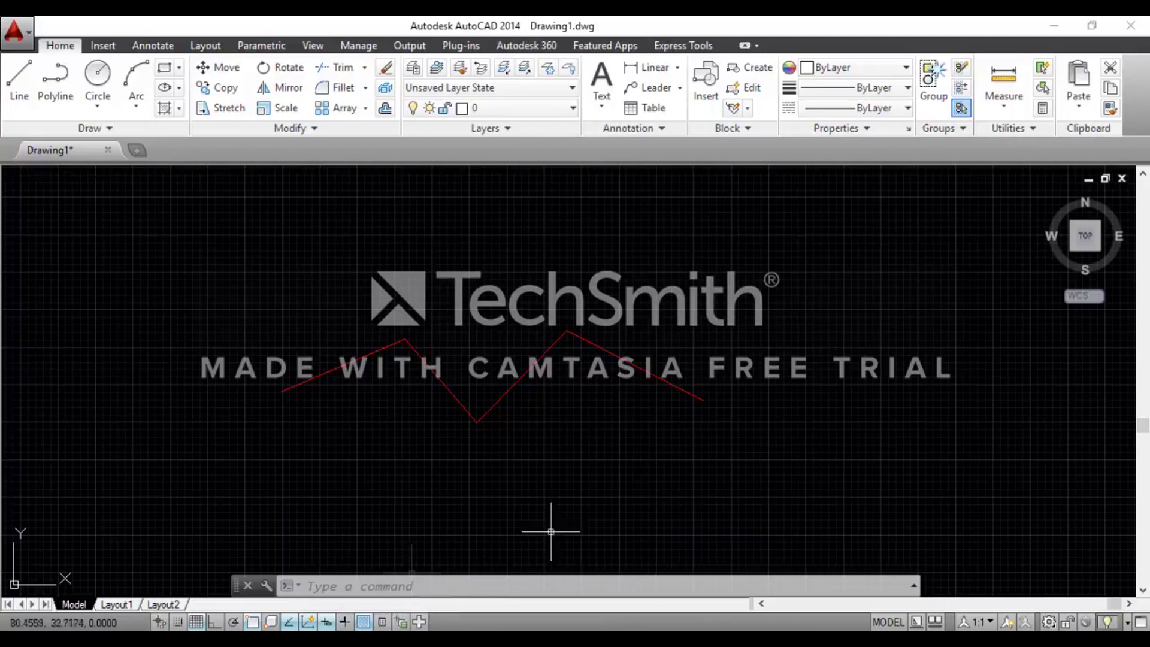
pyautogui.click(345, 623)
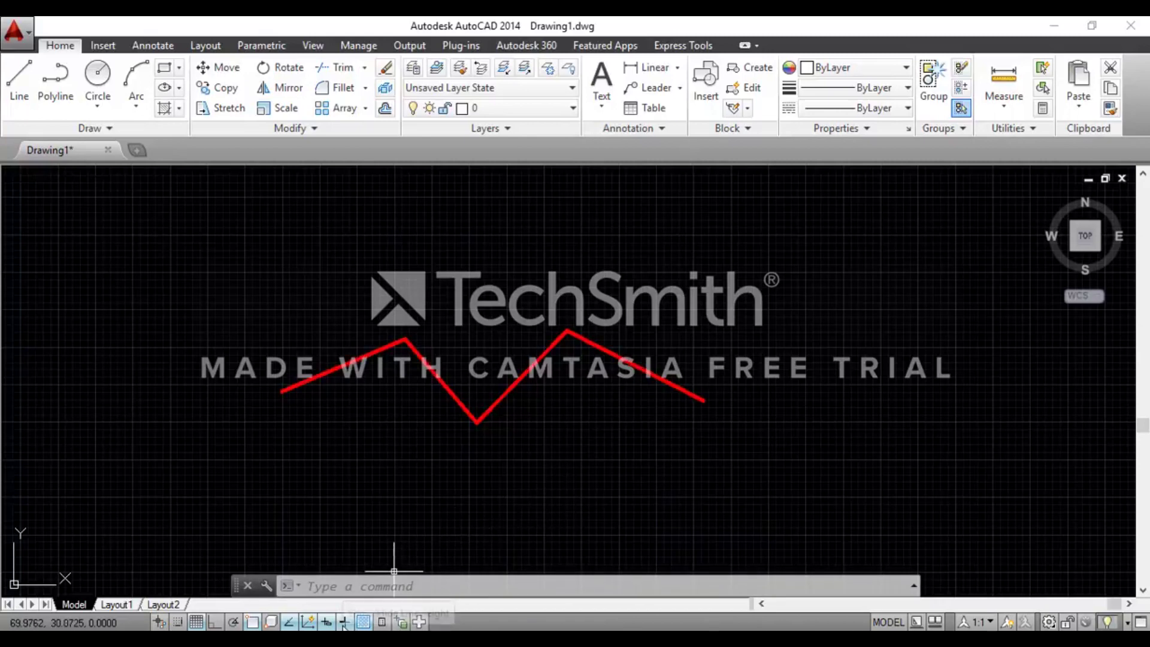
pyautogui.click(345, 623)
pyautogui.click(346, 623)
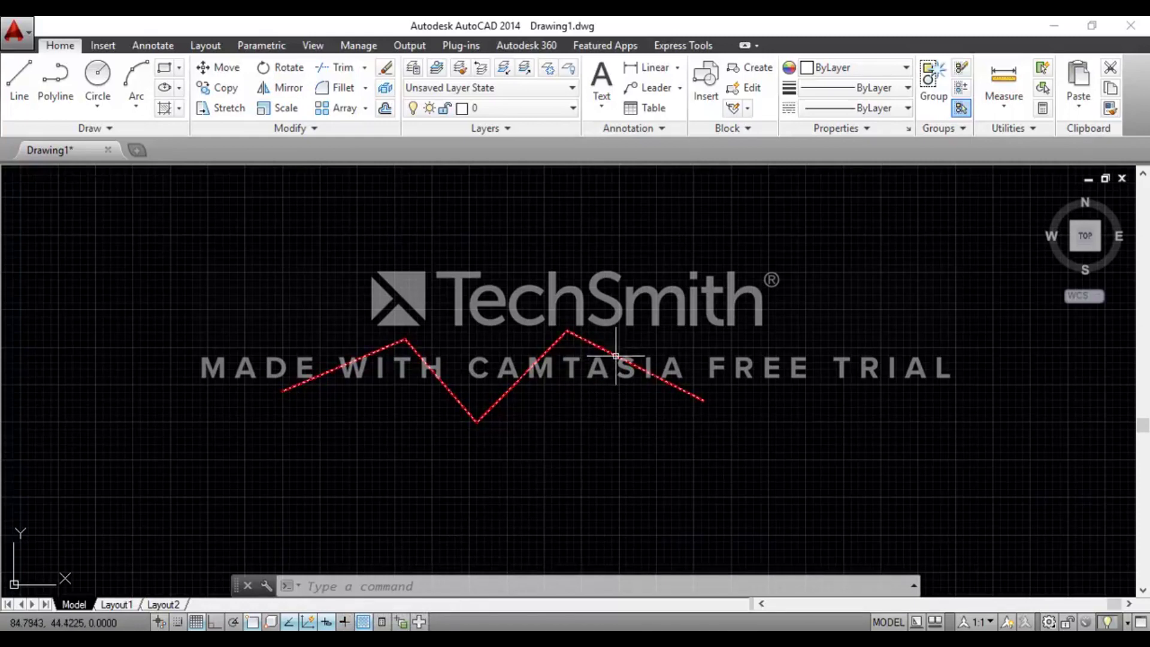
pyautogui.click(653, 338)
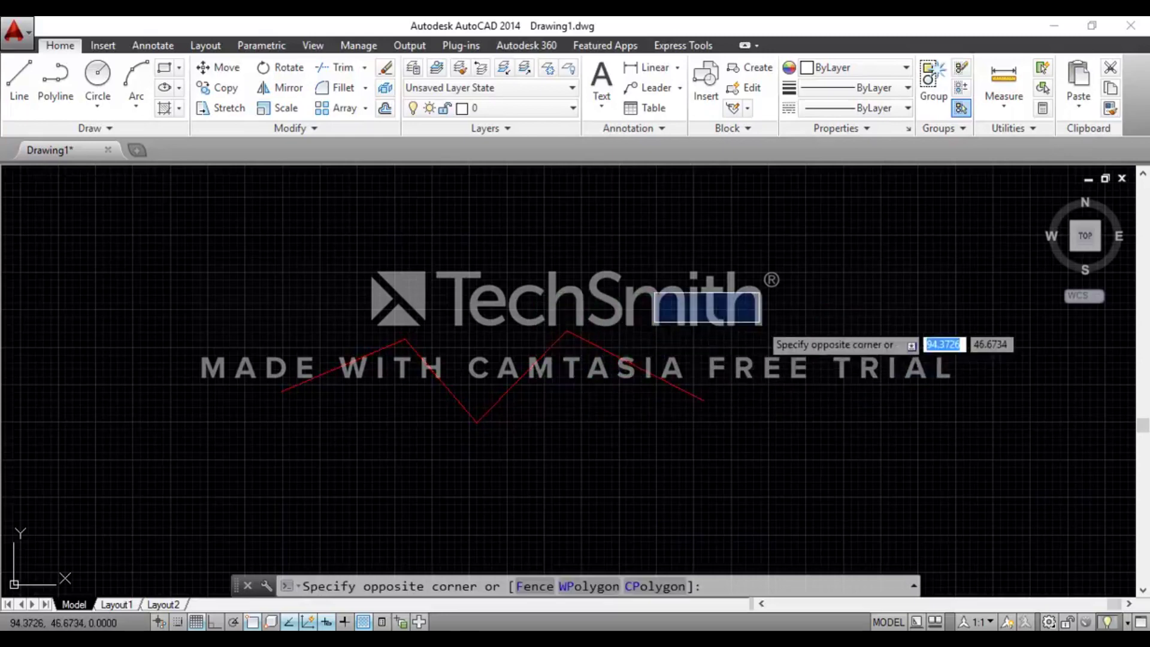
# - Draw a single white line rising to the right above the red zigzag
pyautogui.click(854, 320)
pyautogui.write('l')
pyautogui.press('Return')
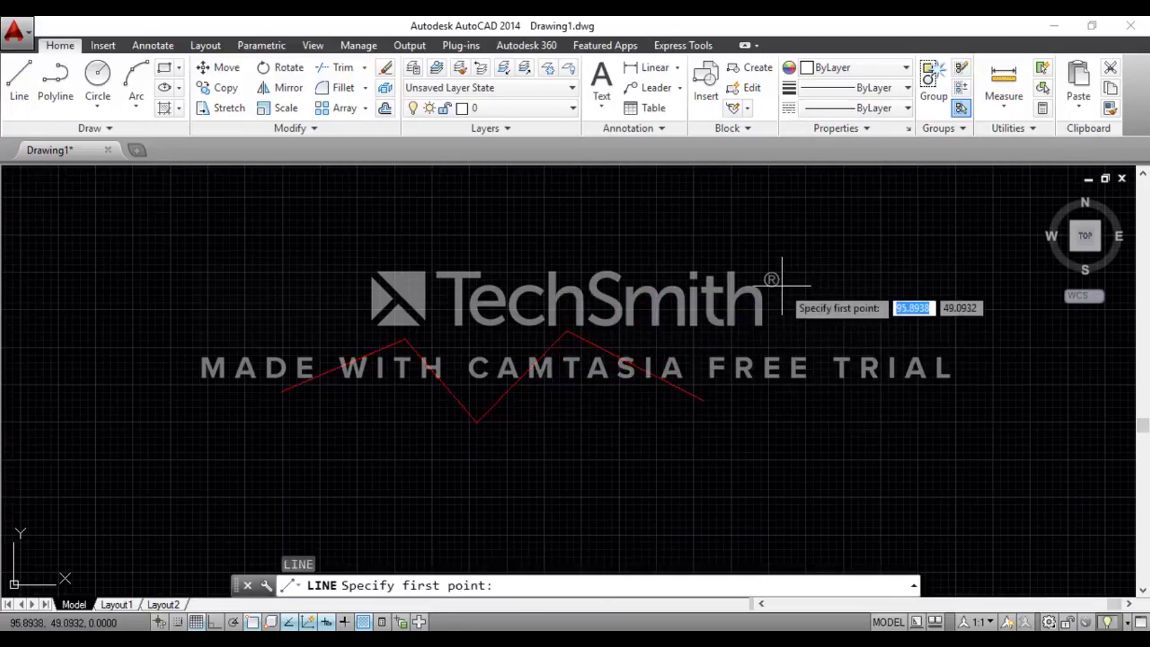
pyautogui.click(616, 292)
pyautogui.click(825, 243)
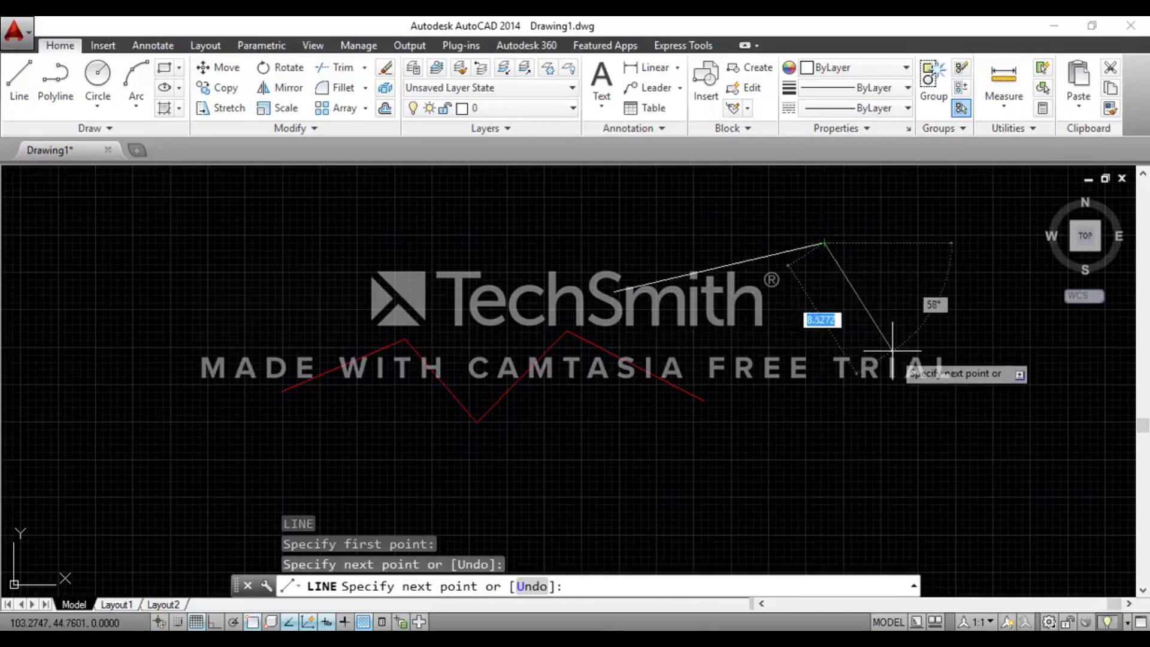
pyautogui.press('Escape')
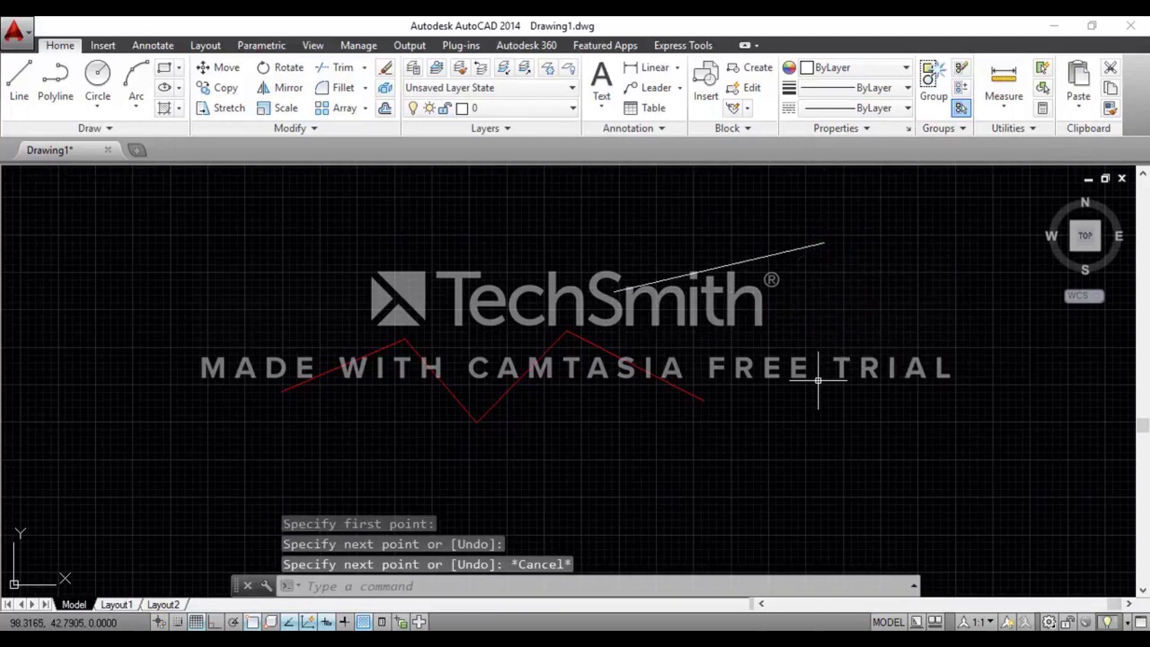
# - Start the dimension command twice, cancelling it each time, then restart LINE
pyautogui.press('Escape')
pyautogui.press('Escape')
pyautogui.press('Escape')
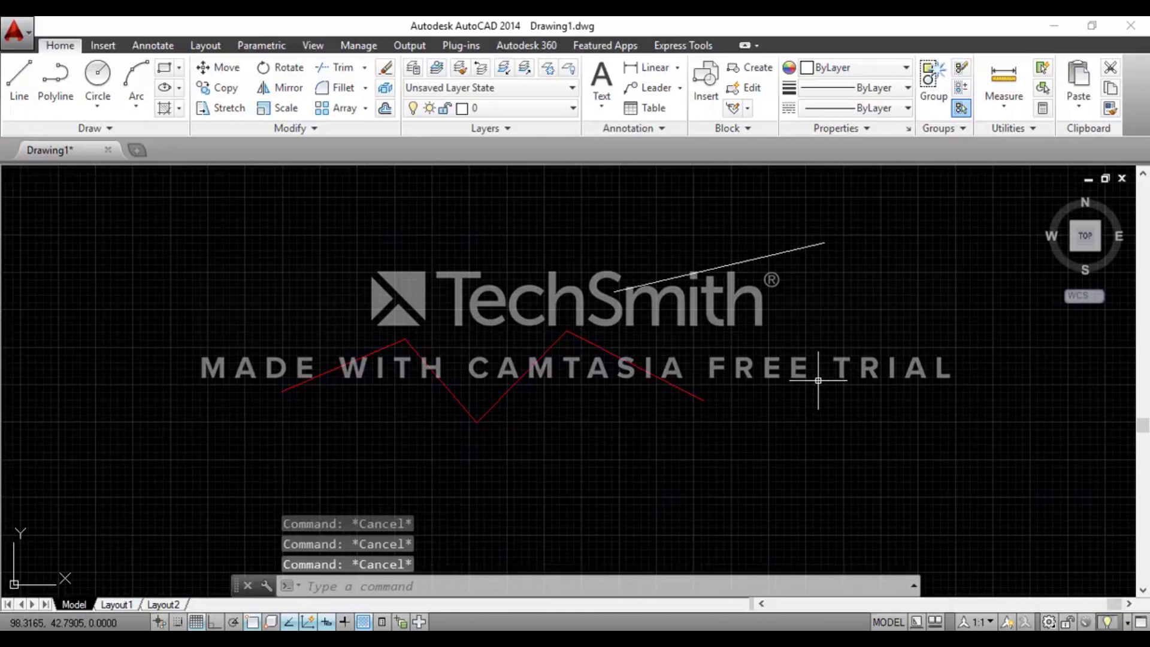
pyautogui.write('di')
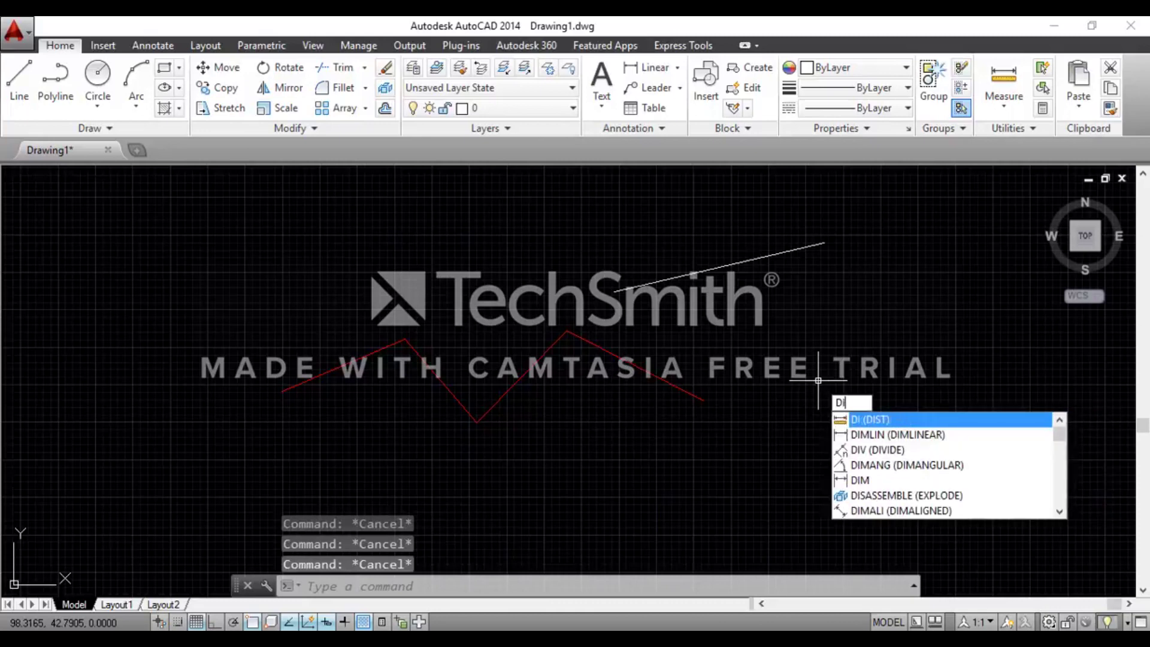
pyautogui.write('m')
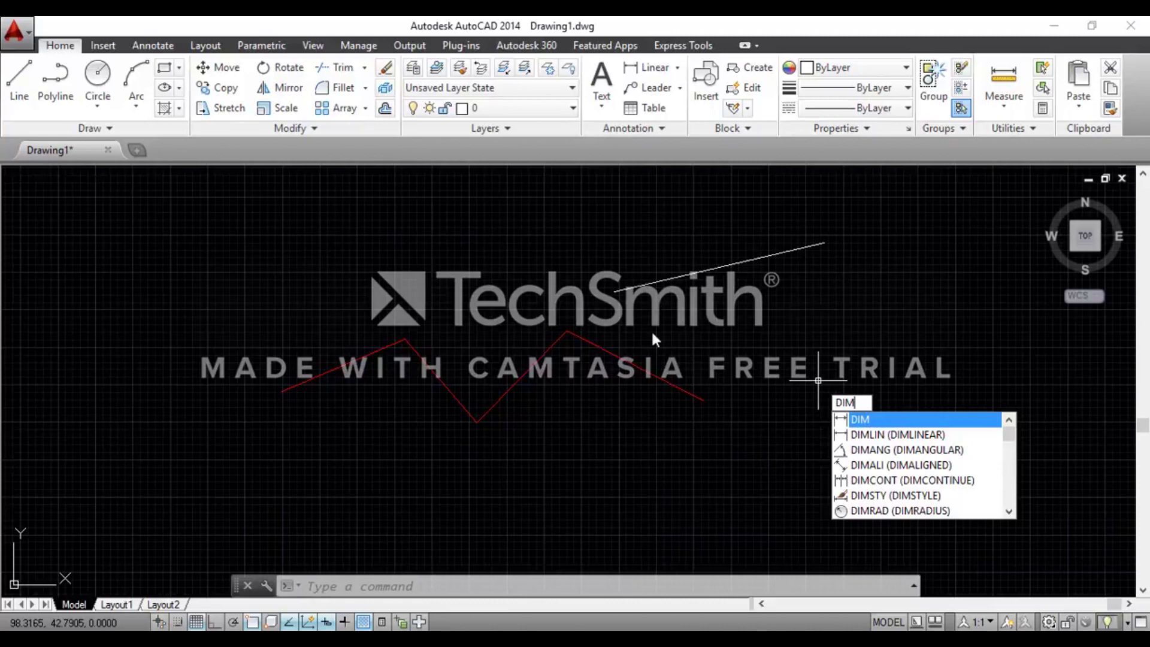
pyautogui.press('Return')
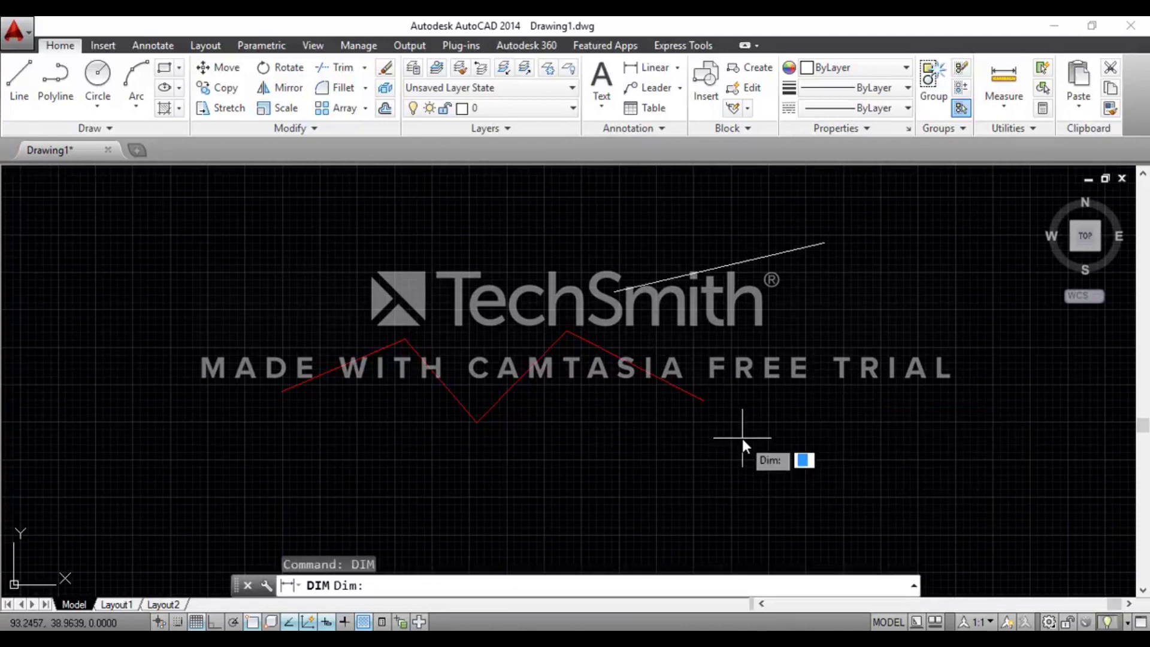
pyautogui.press('Escape')
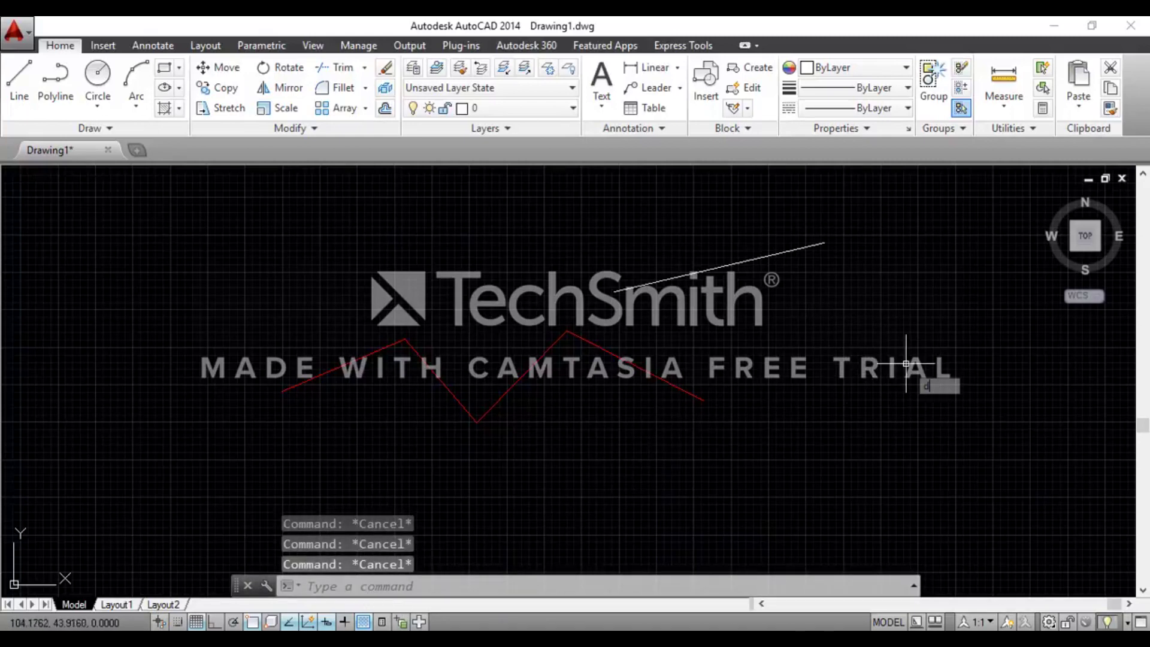
pyautogui.write('i')
pyautogui.press('Return')
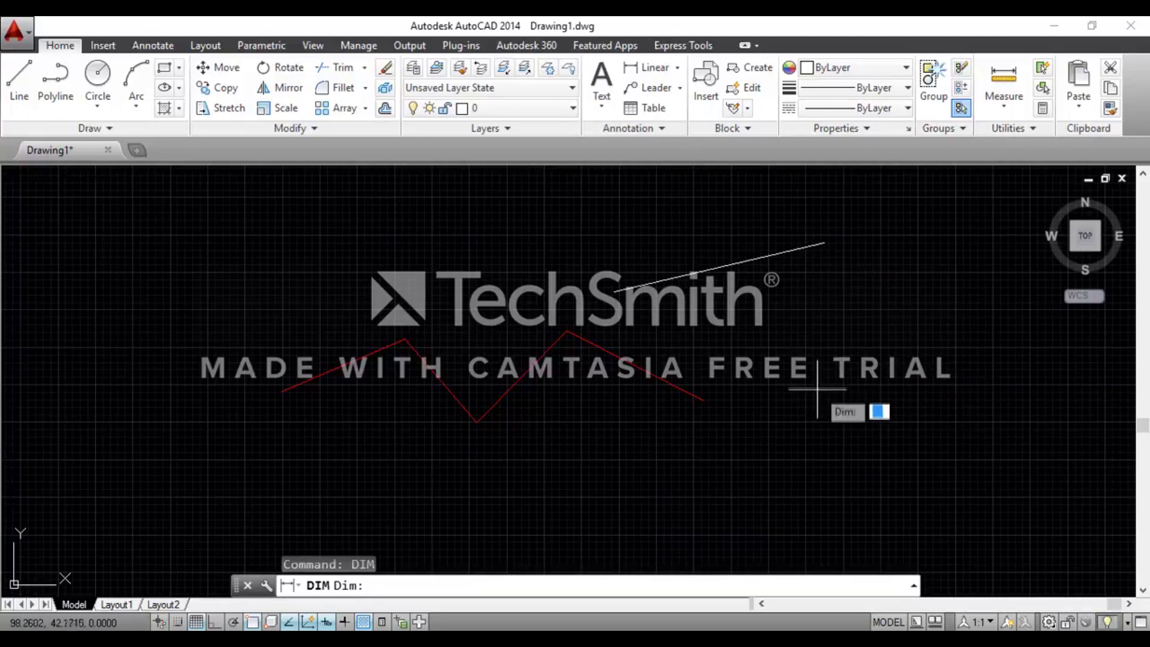
pyautogui.press('Escape')
pyautogui.press('Escape')
pyautogui.press('Escape')
pyautogui.press('Escape')
pyautogui.write('l')
pyautogui.press('Return')
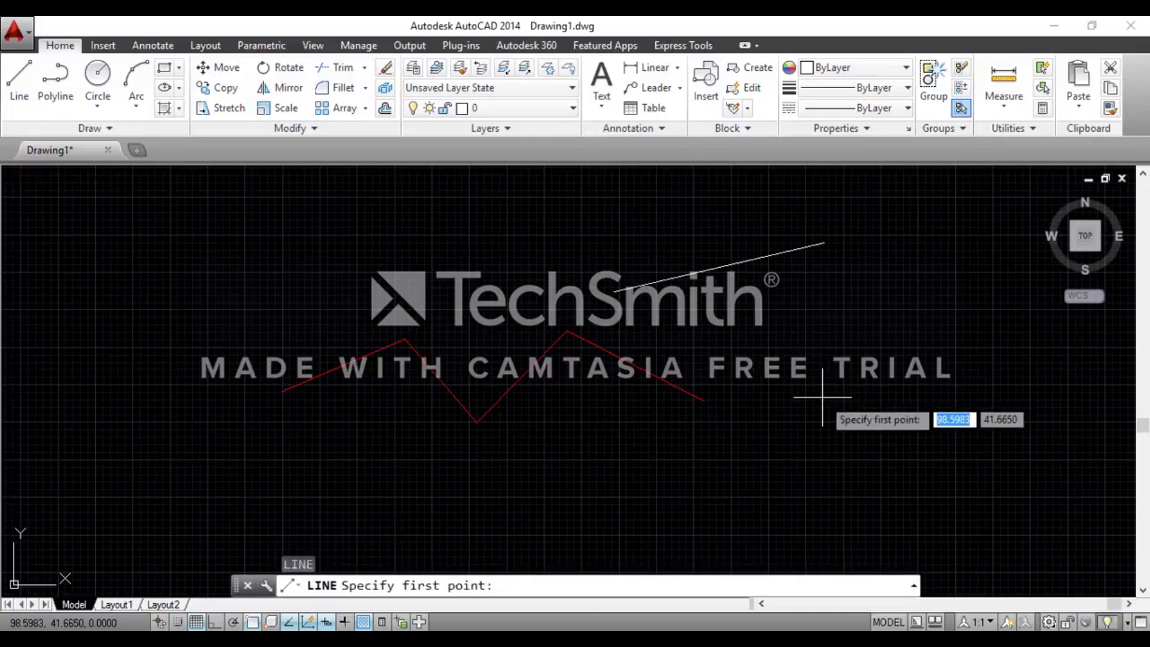
# - Draw a horizontal line to the right, then try DIM twice and cancel it
pyautogui.click(823, 397)
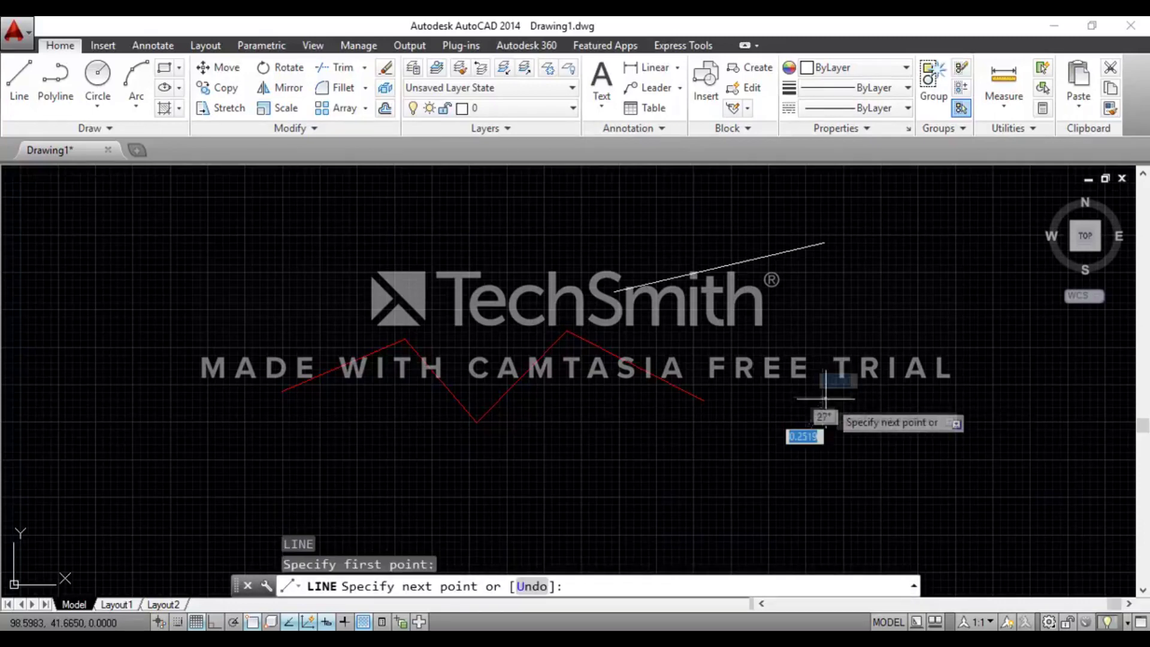
pyautogui.click(1005, 396)
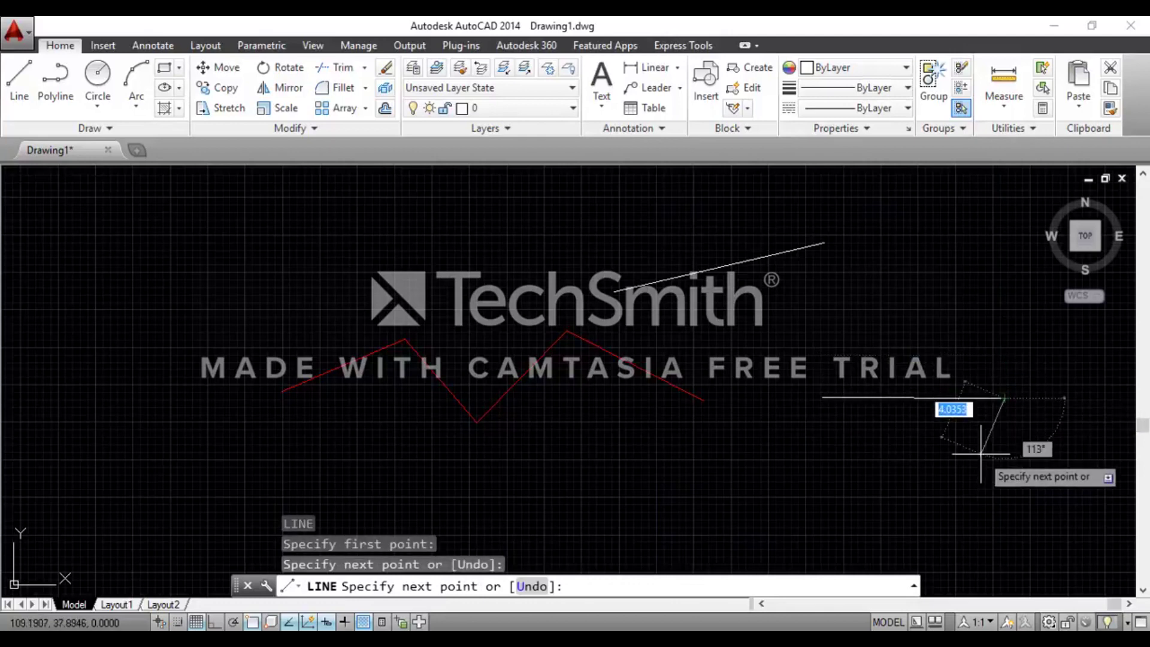
pyautogui.press('Escape')
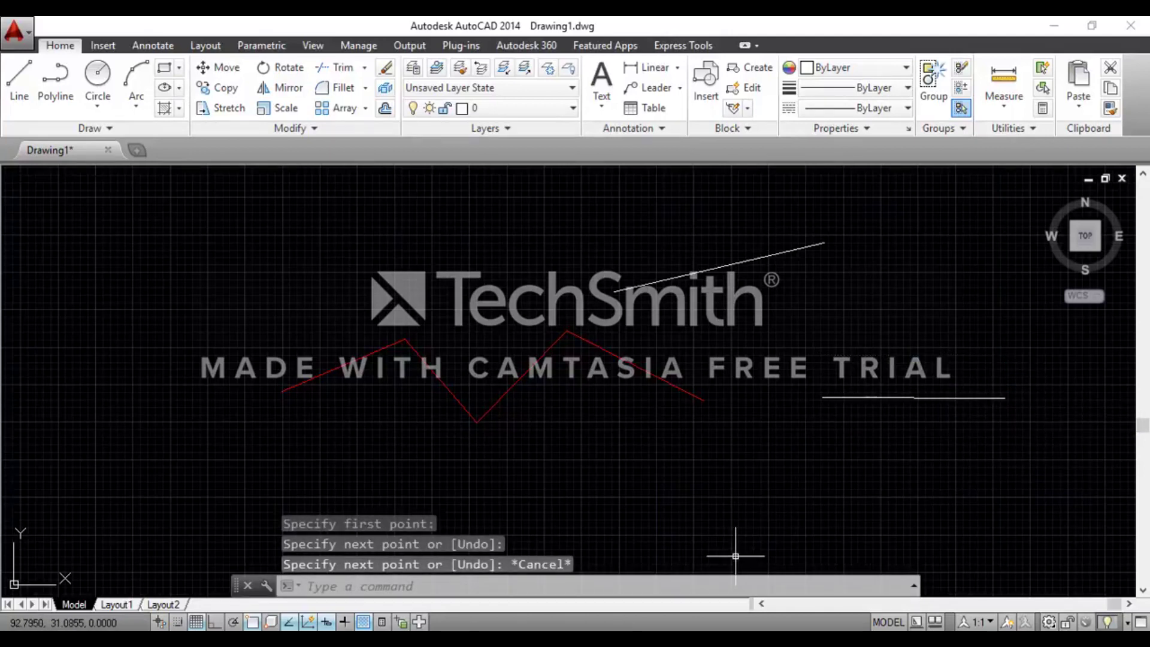
pyautogui.write('dim')
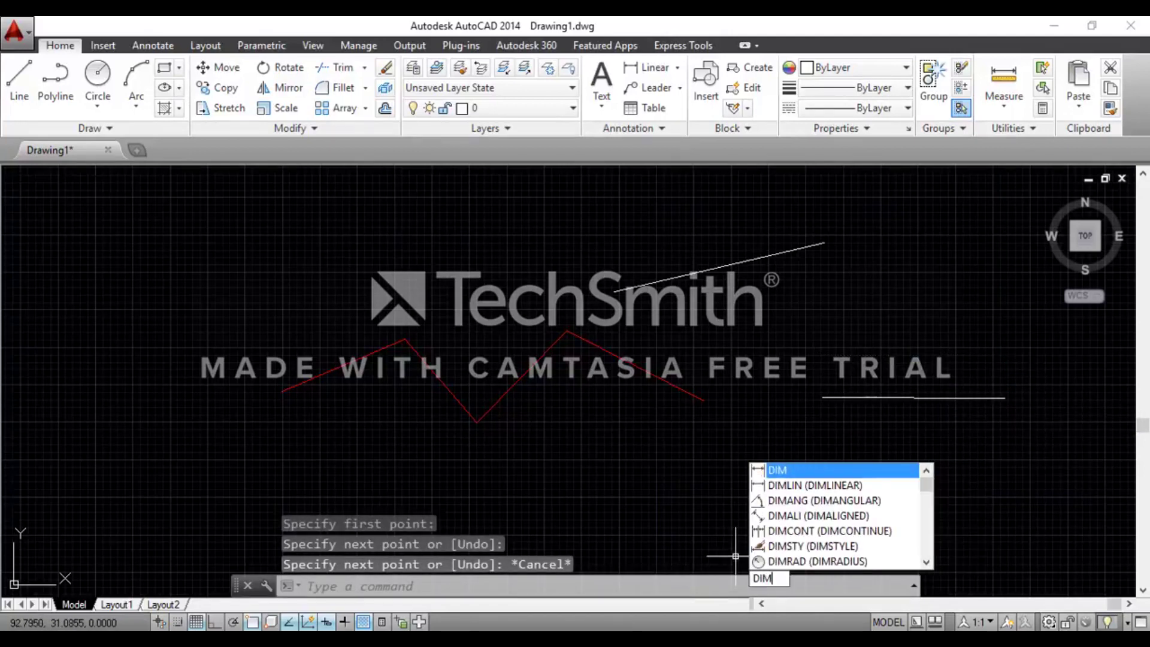
pyautogui.press('Return')
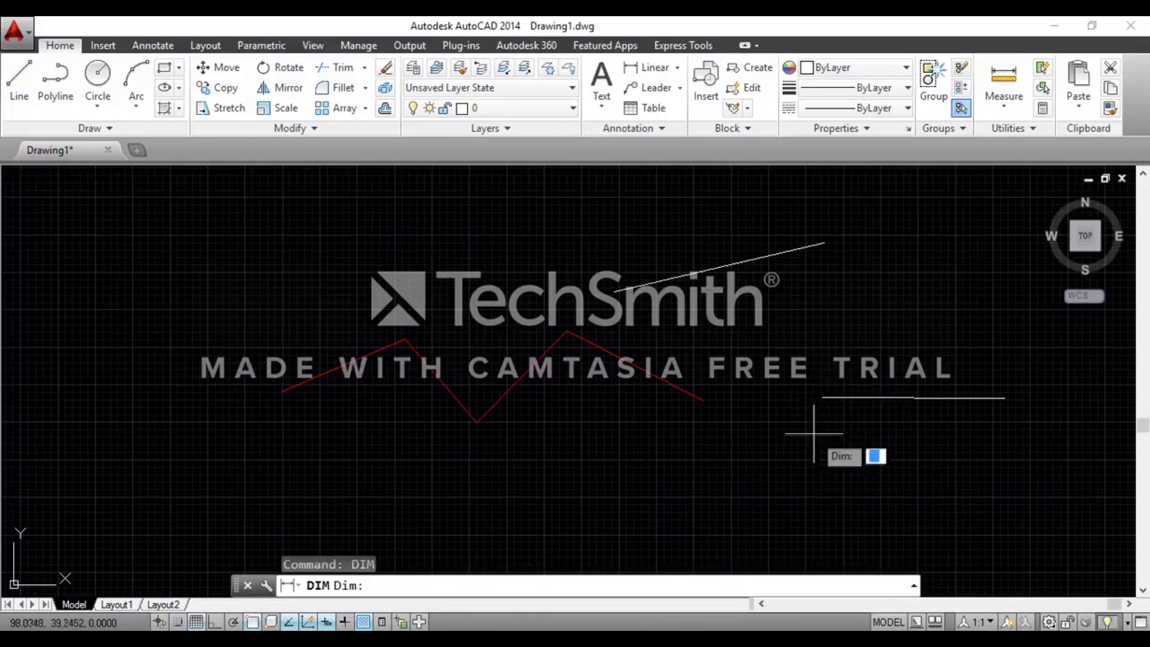
pyautogui.press('Escape')
pyautogui.press('Escape')
pyautogui.press('Escape')
pyautogui.press('Escape')
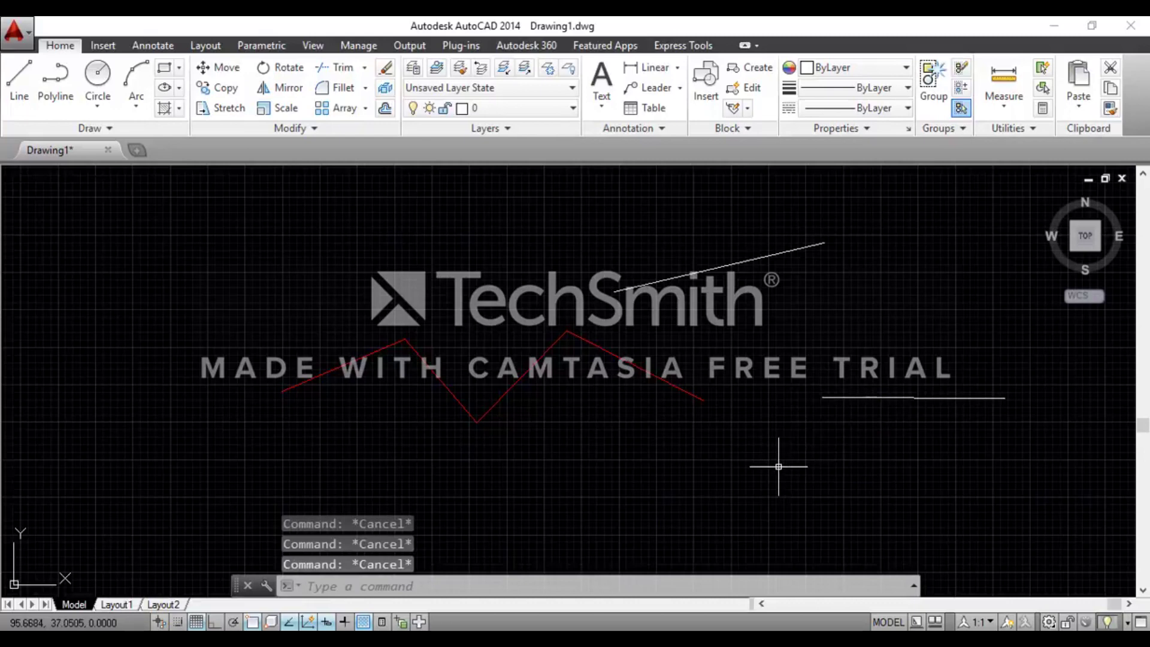
pyautogui.write('DIM')
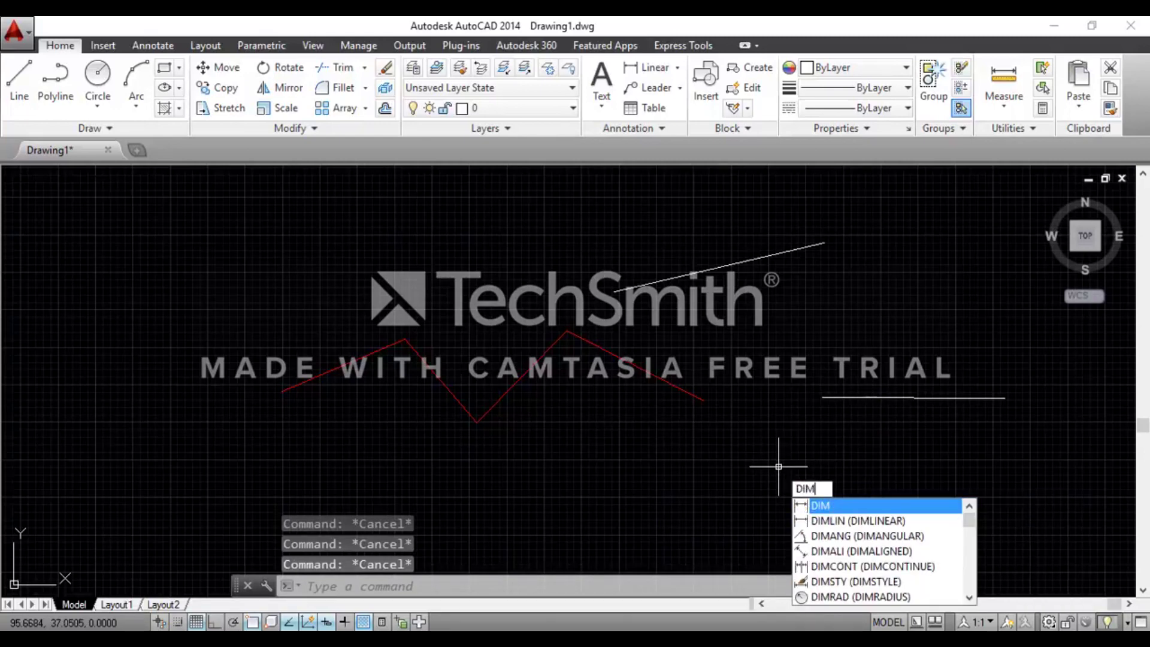
pyautogui.press('Return')
pyautogui.press('Escape')
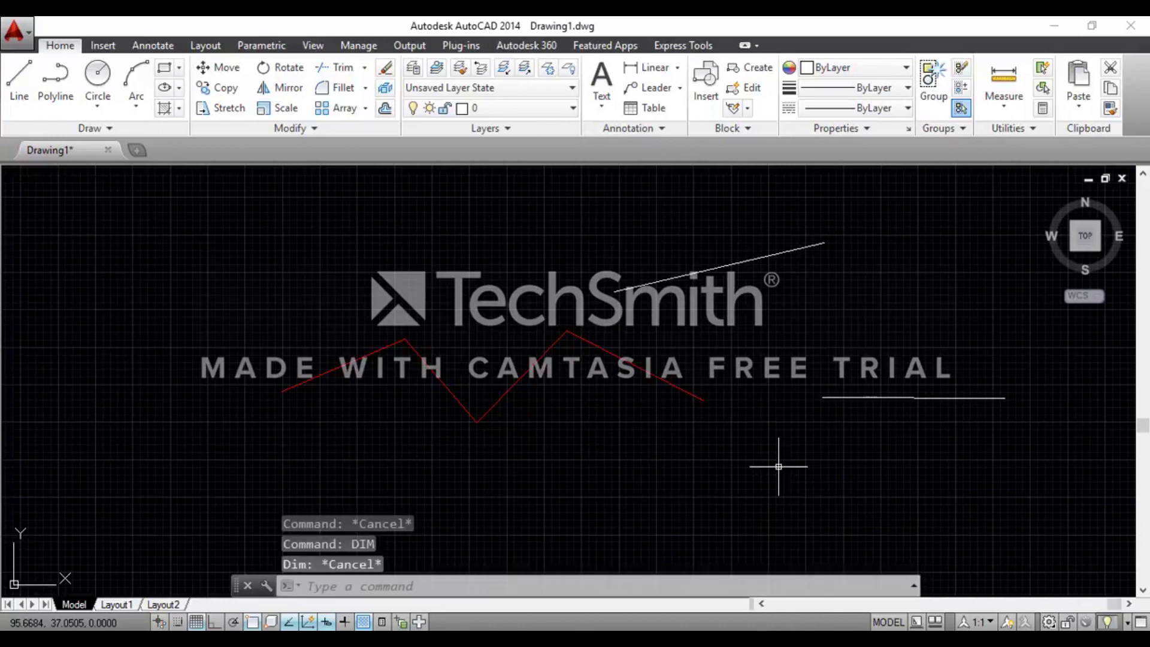
pyautogui.press('Escape')
pyautogui.press('Escape')
pyautogui.press('Escape')
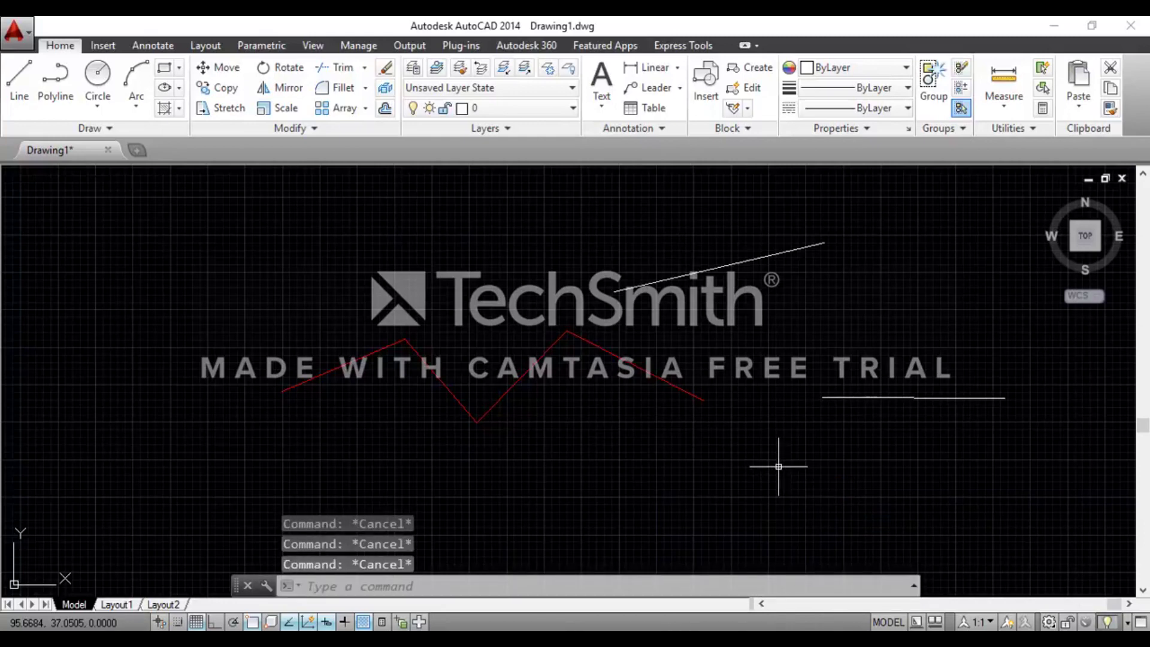
# - Add a 12.1700 linear dimension between the horizontal line's endpoints, placed below it
pyautogui.write('DIM')
pyautogui.click(871, 520)
pyautogui.click(822, 397)
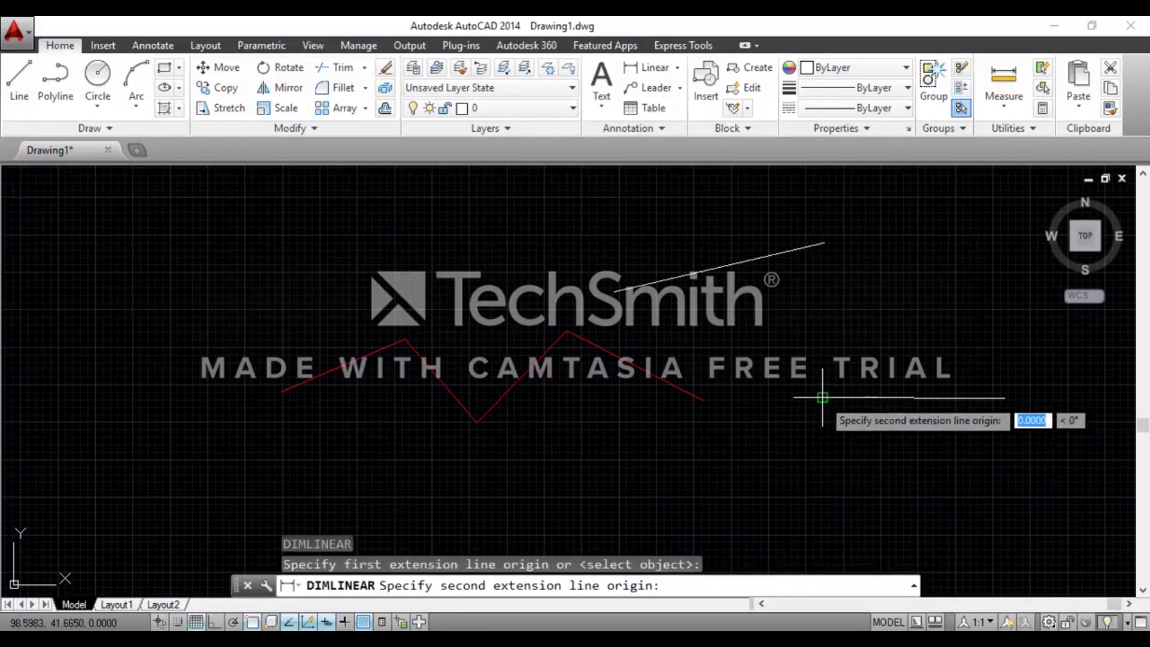
pyautogui.click(1005, 397)
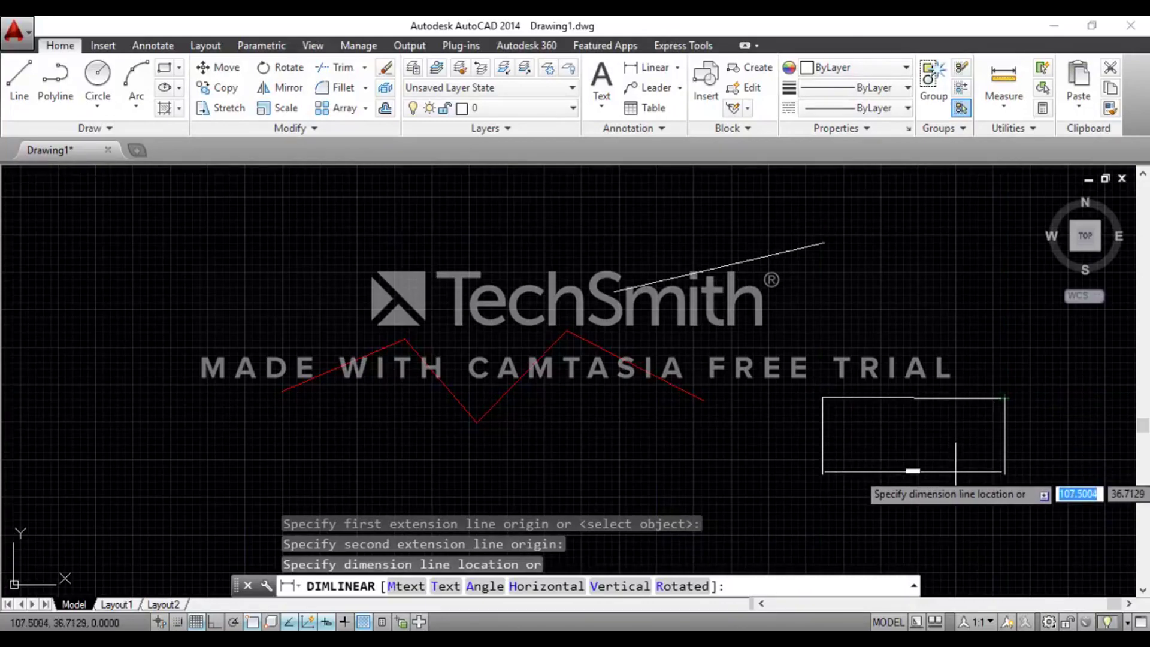
pyautogui.scroll(2, 934, 473)
pyautogui.scroll(3, 911, 476)
pyautogui.scroll(2, 921, 479)
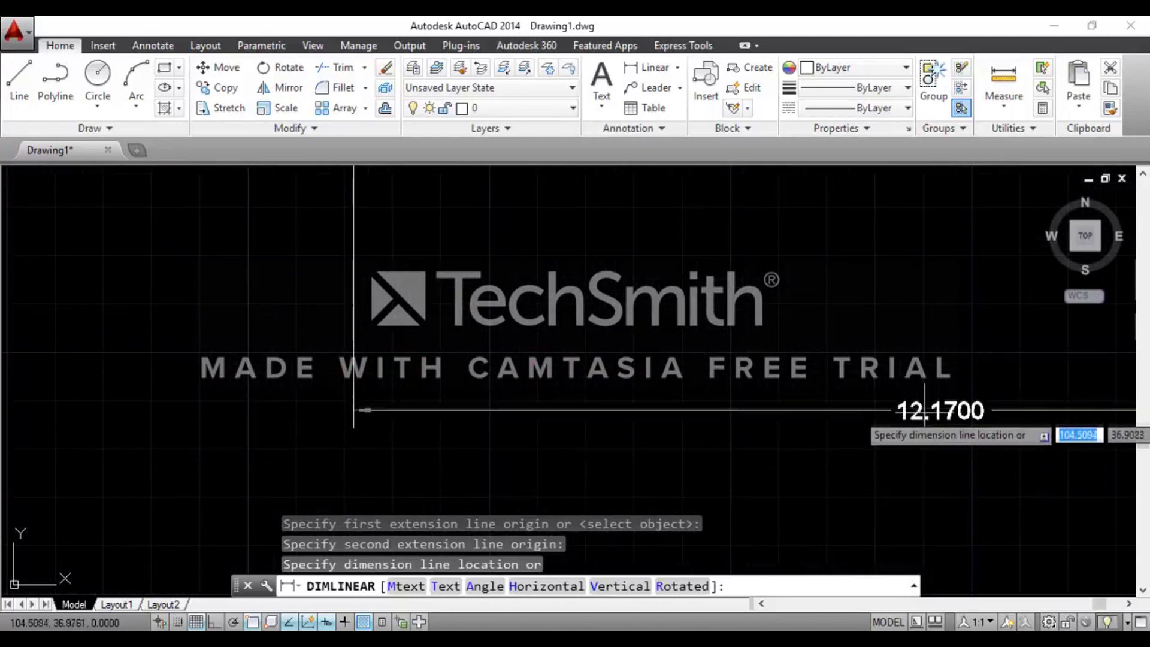
pyautogui.scroll(-3, 863, 390)
pyautogui.scroll(-4, 866, 390)
pyautogui.scroll(2, 868, 392)
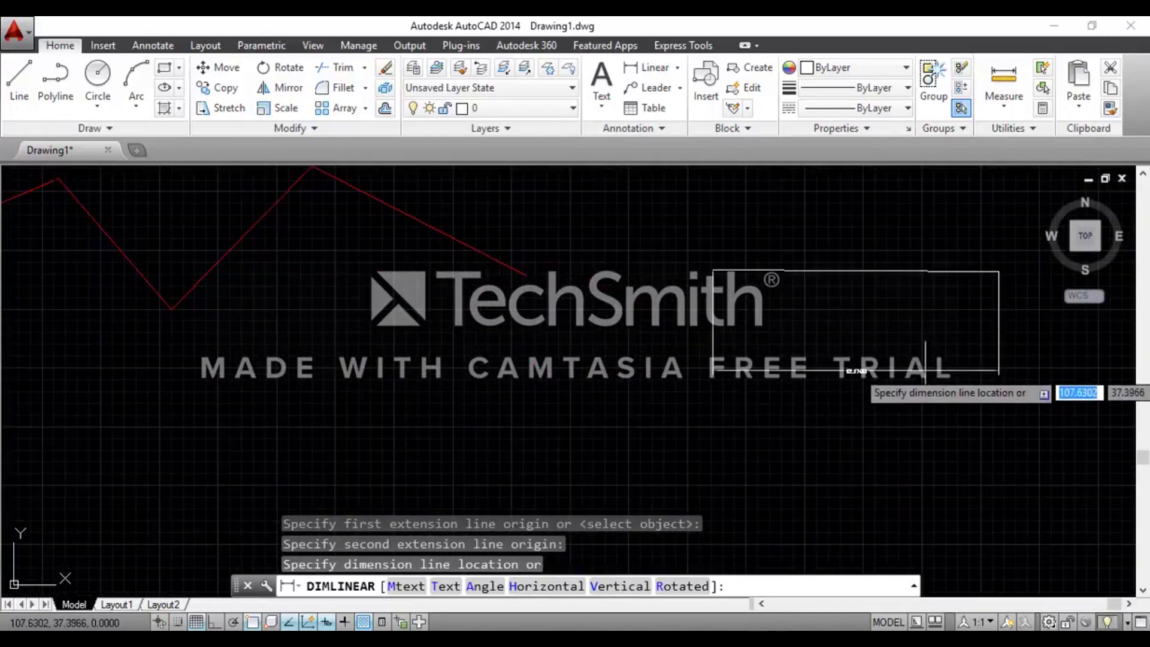
pyautogui.click(913, 384)
pyautogui.scroll(3, 879, 415)
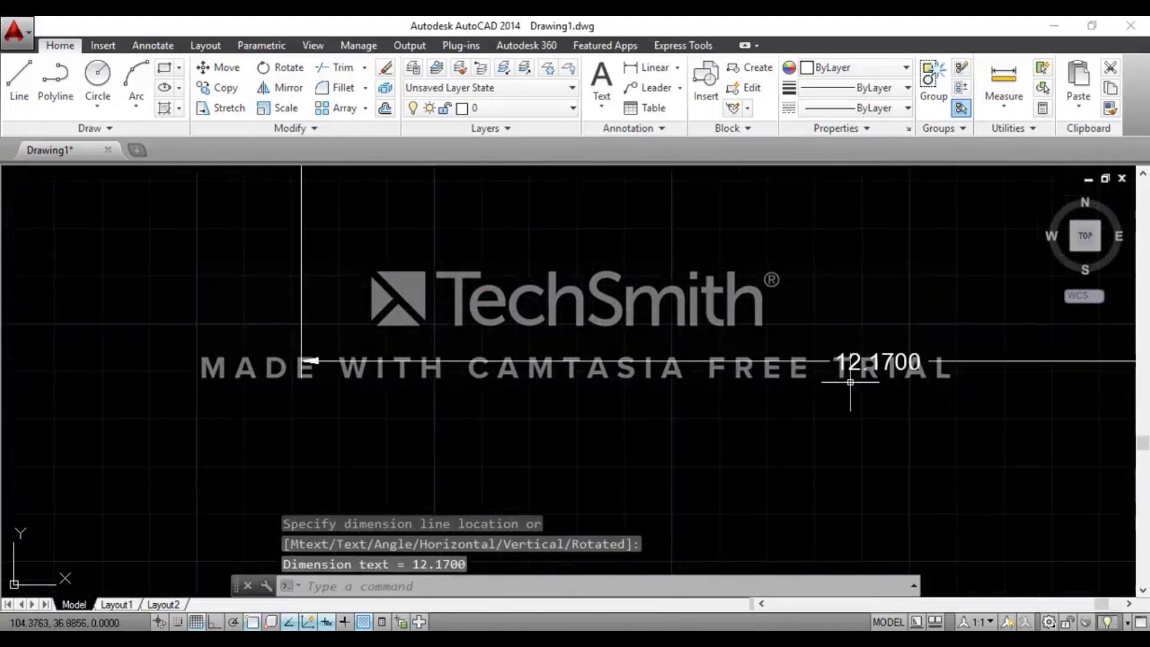
pyautogui.scroll(2, 927, 375)
pyautogui.scroll(-1, 910, 366)
pyautogui.scroll(1, 898, 358)
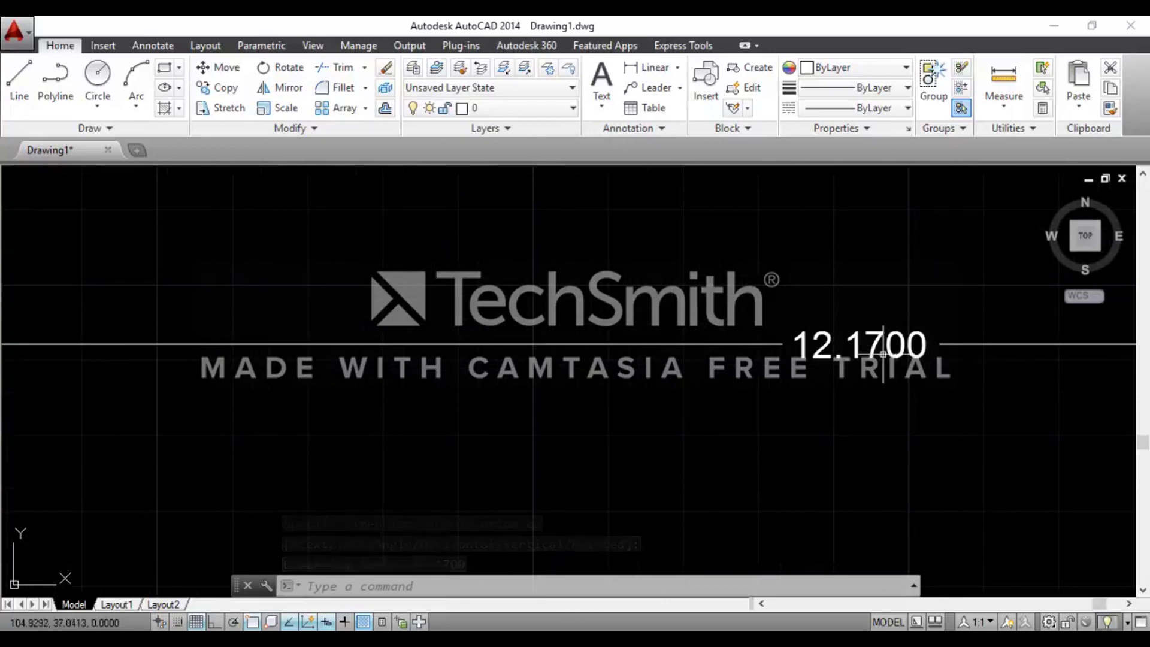
pyautogui.scroll(-5, 898, 365)
pyautogui.scroll(-2, 715, 419)
pyautogui.scroll(3, 641, 245)
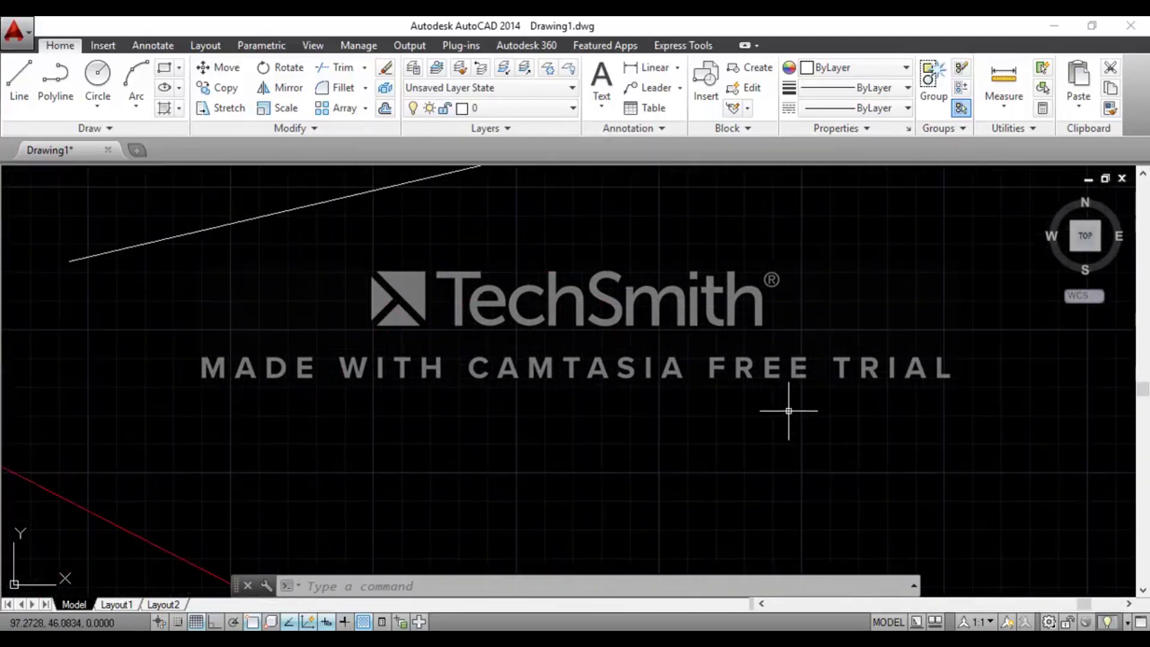
# - Place a 14.0293 linear dimension between the slanted line's endpoints, below the line
pyautogui.write('Dim')
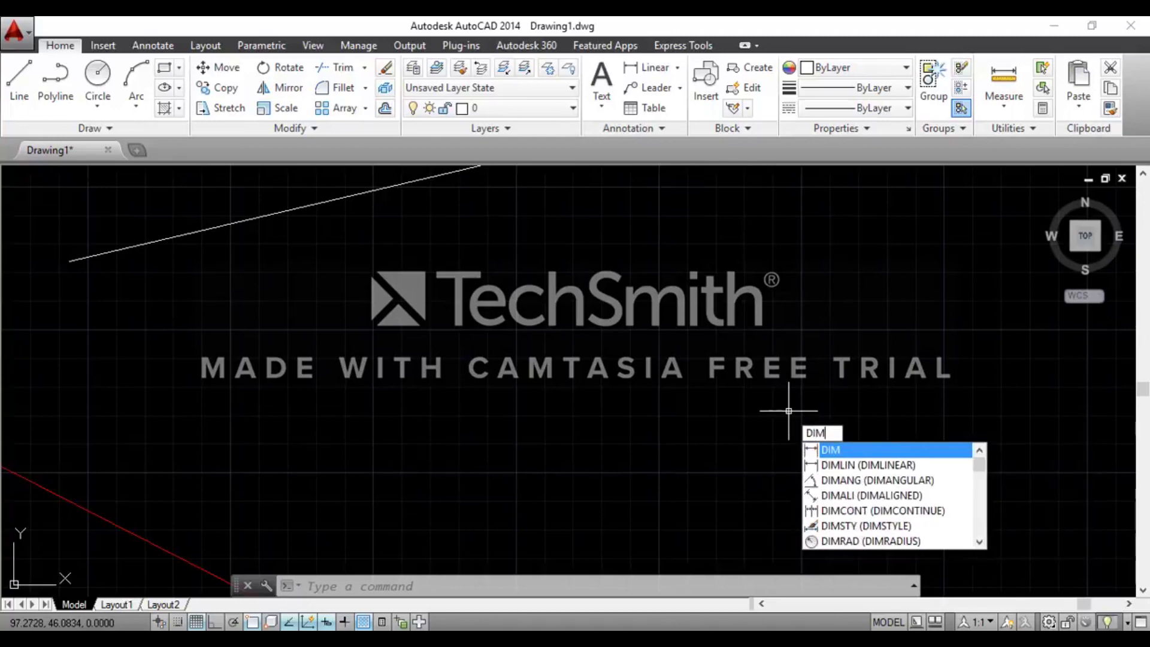
pyautogui.click(869, 465)
pyautogui.scroll(-2, 809, 359)
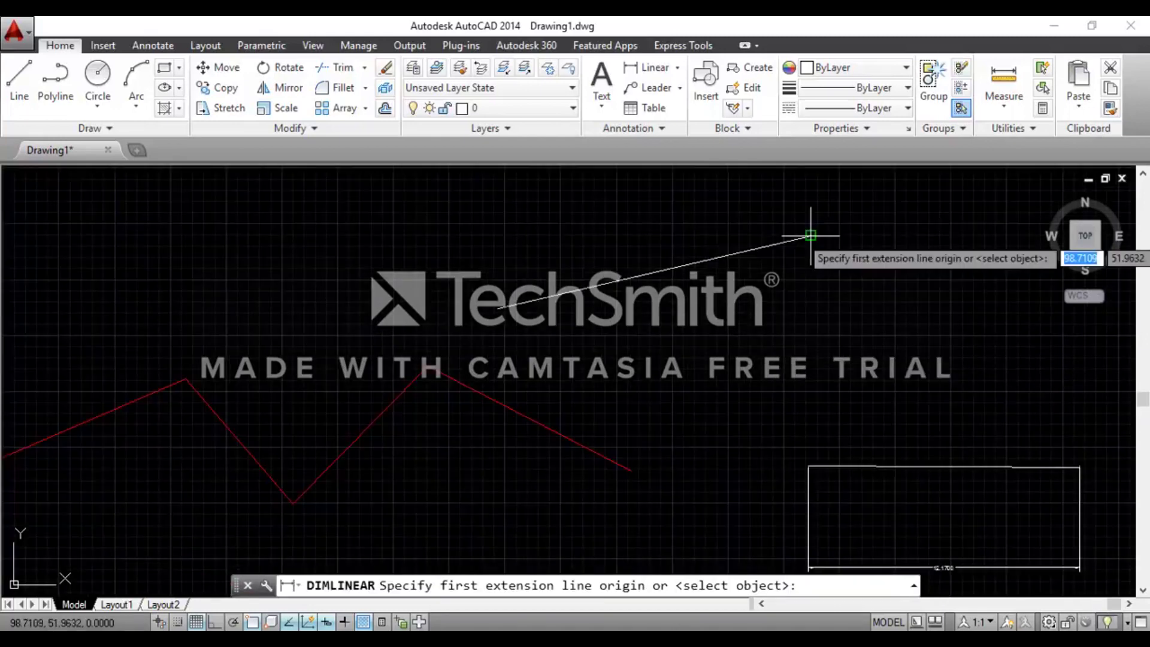
pyautogui.click(811, 236)
pyautogui.click(499, 308)
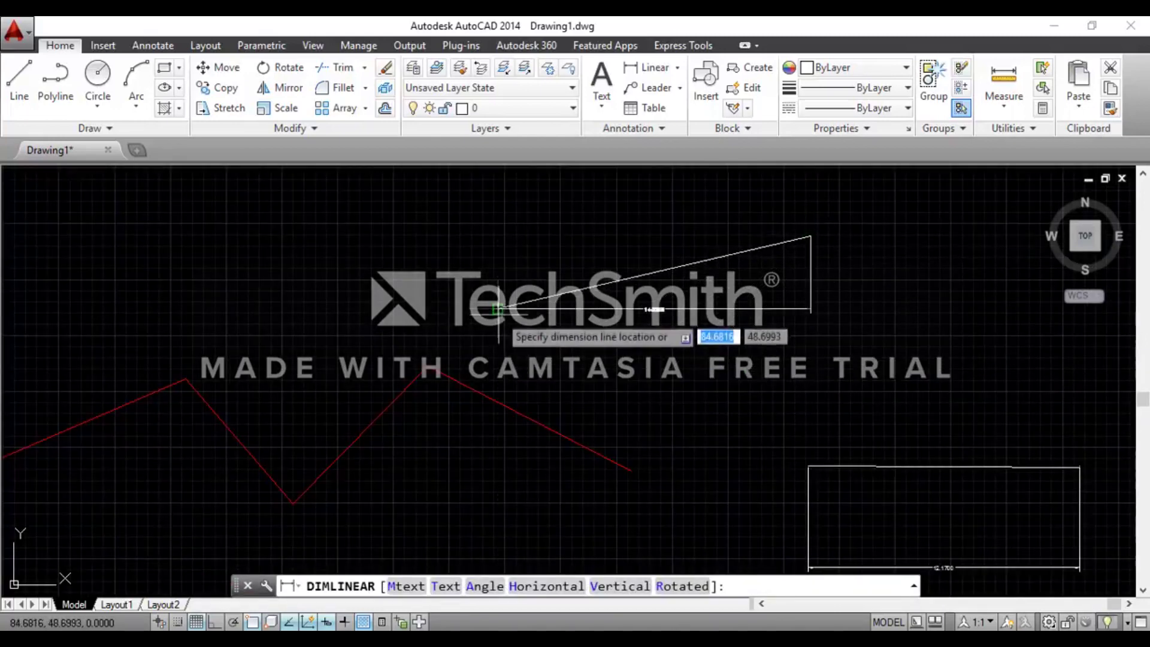
pyautogui.click(638, 373)
pyautogui.scroll(2, 656, 368)
pyautogui.scroll(2, 656, 370)
pyautogui.scroll(-1, 709, 413)
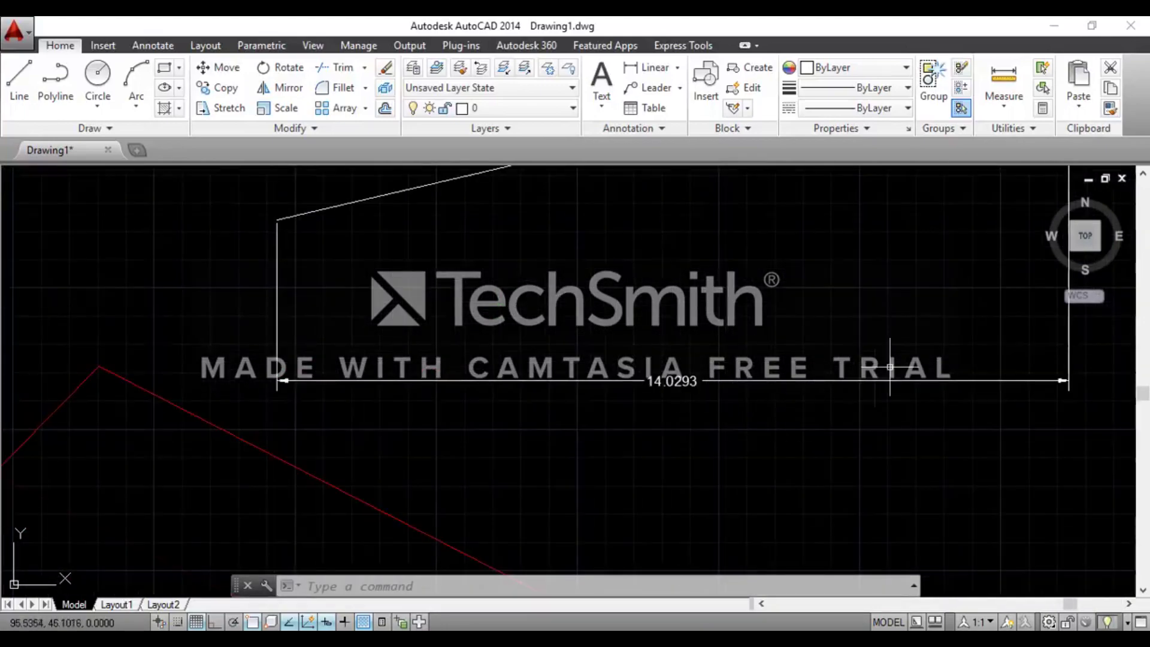
pyautogui.scroll(-3, 891, 377)
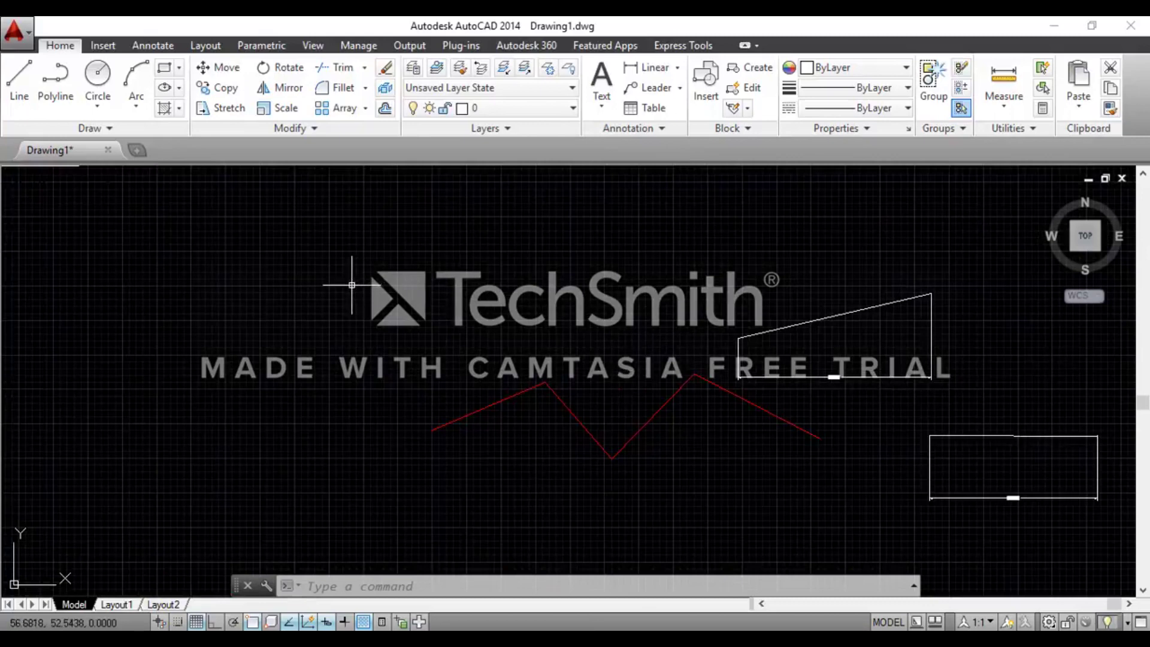
pyautogui.write('l')
pyautogui.press('Return')
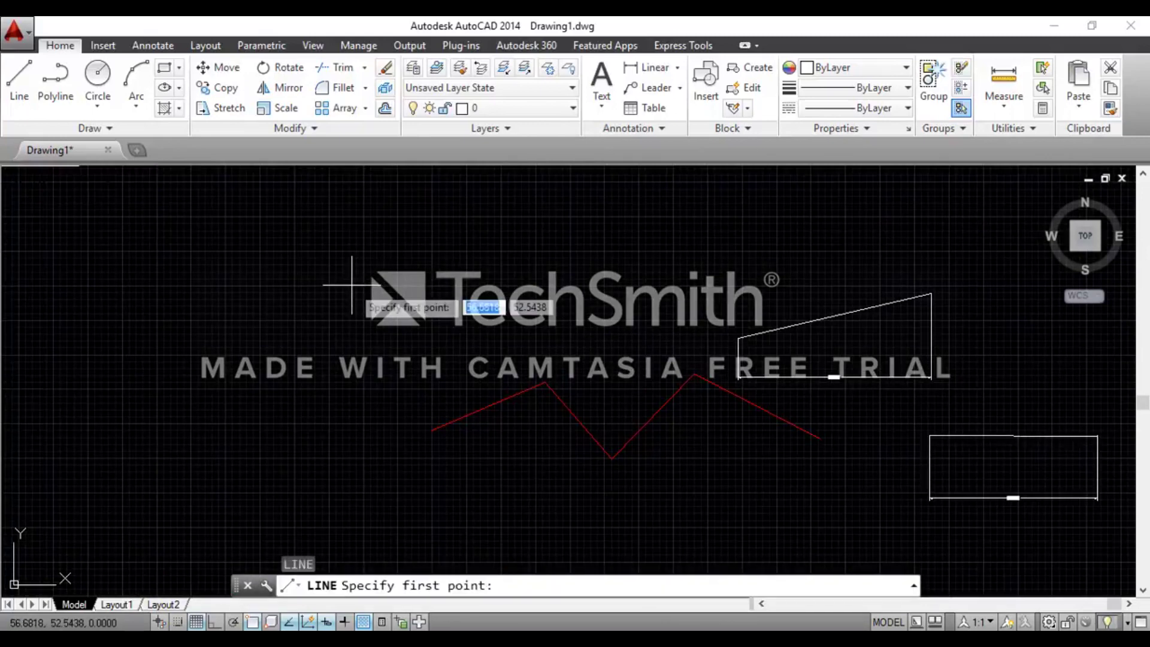
# - Draw two connected white line segments meeting at a sharp angle, upper left
pyautogui.click(345, 264)
pyautogui.click(415, 311)
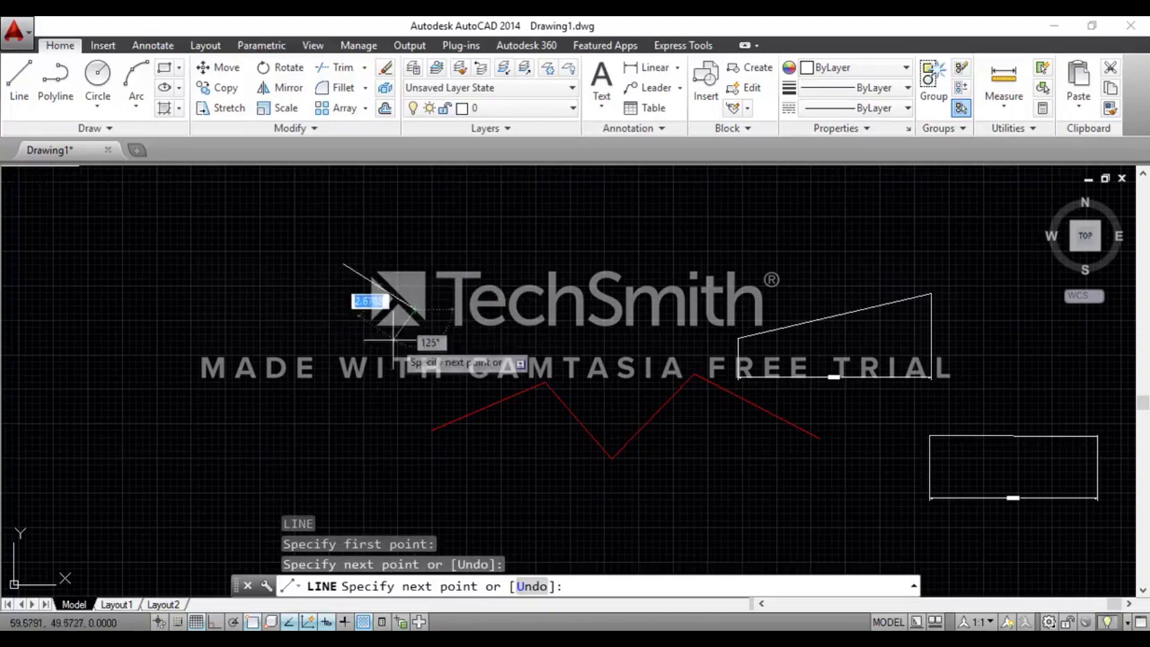
pyautogui.click(303, 347)
pyautogui.press('Escape')
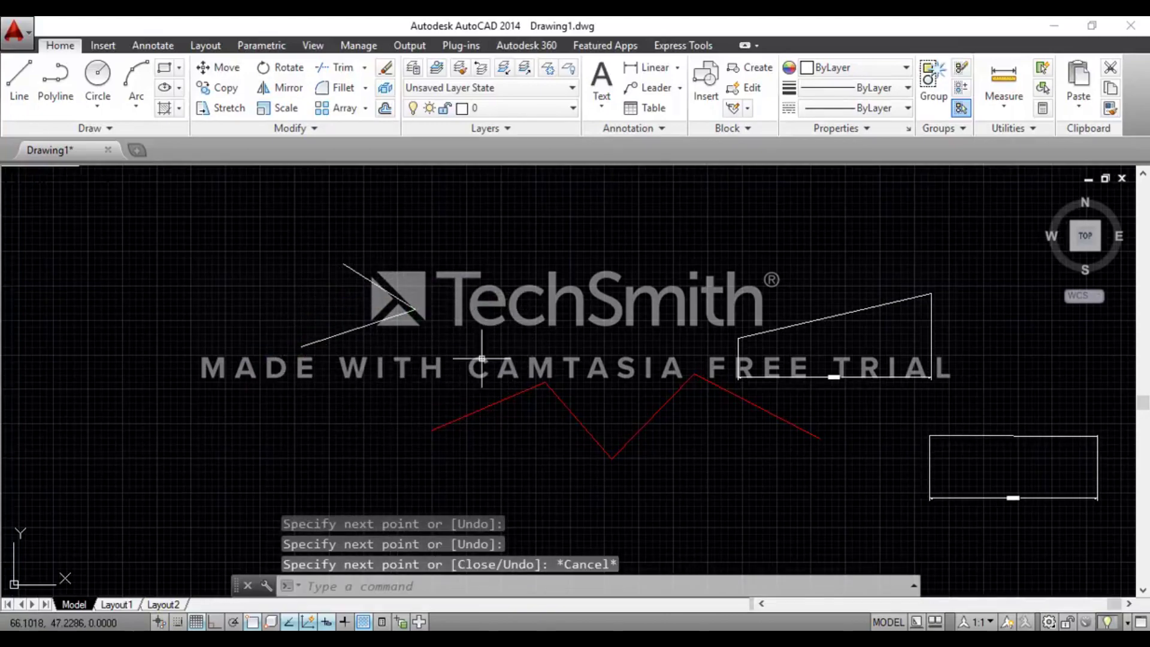
pyautogui.scroll(2, 378, 304)
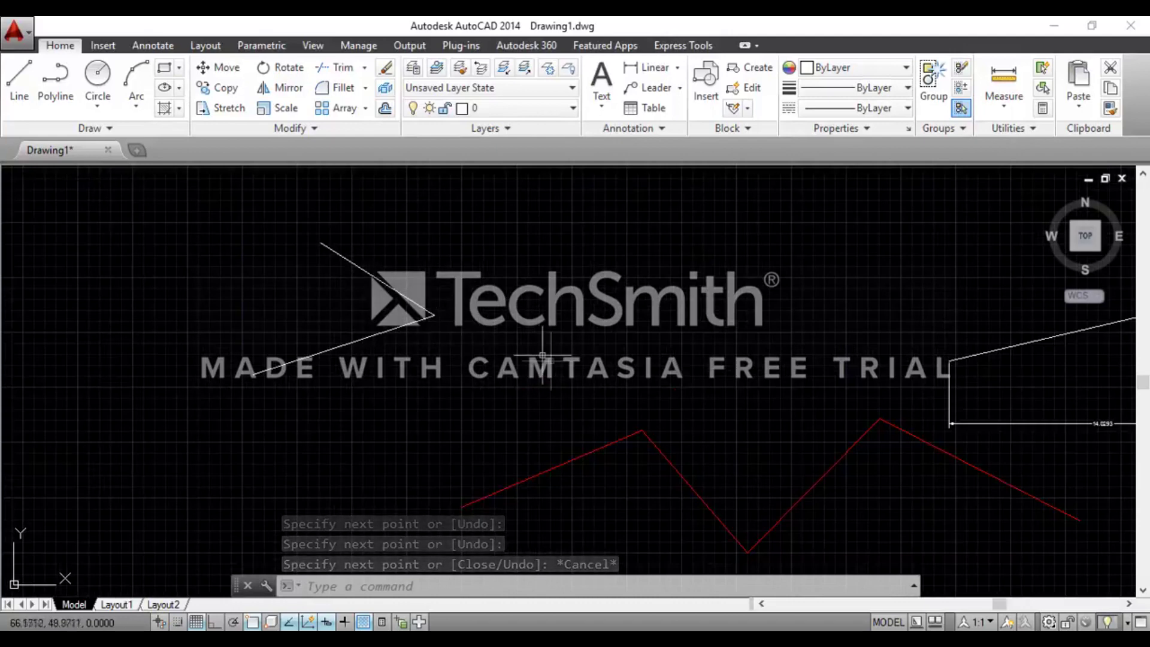
pyautogui.write('di,')
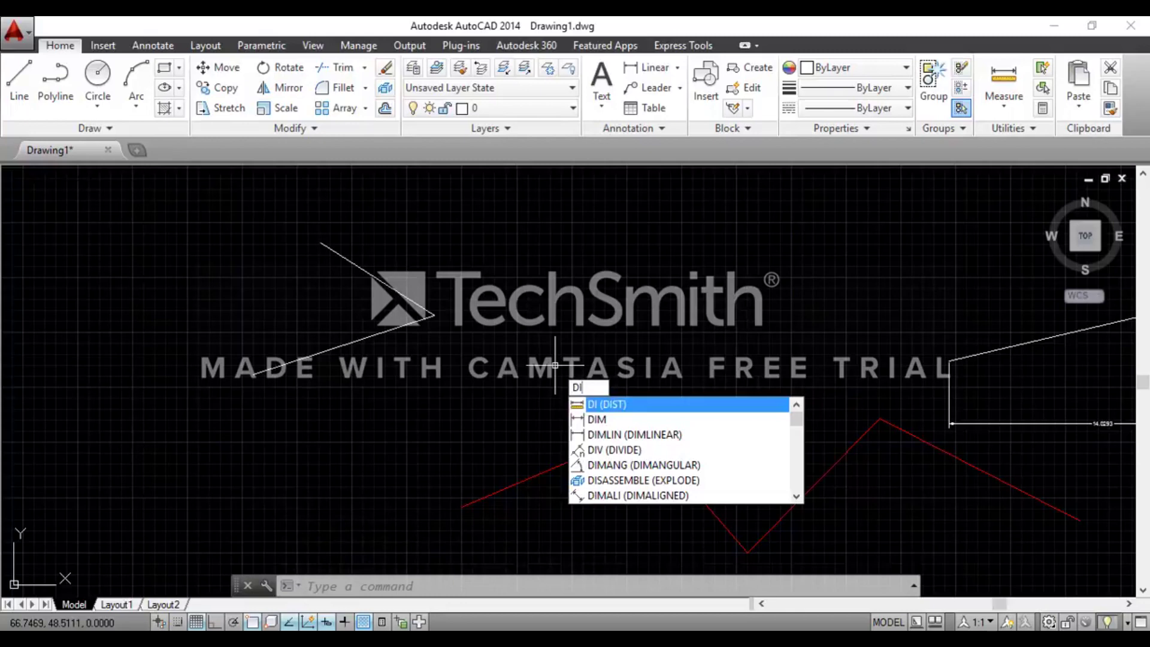
pyautogui.write('M')
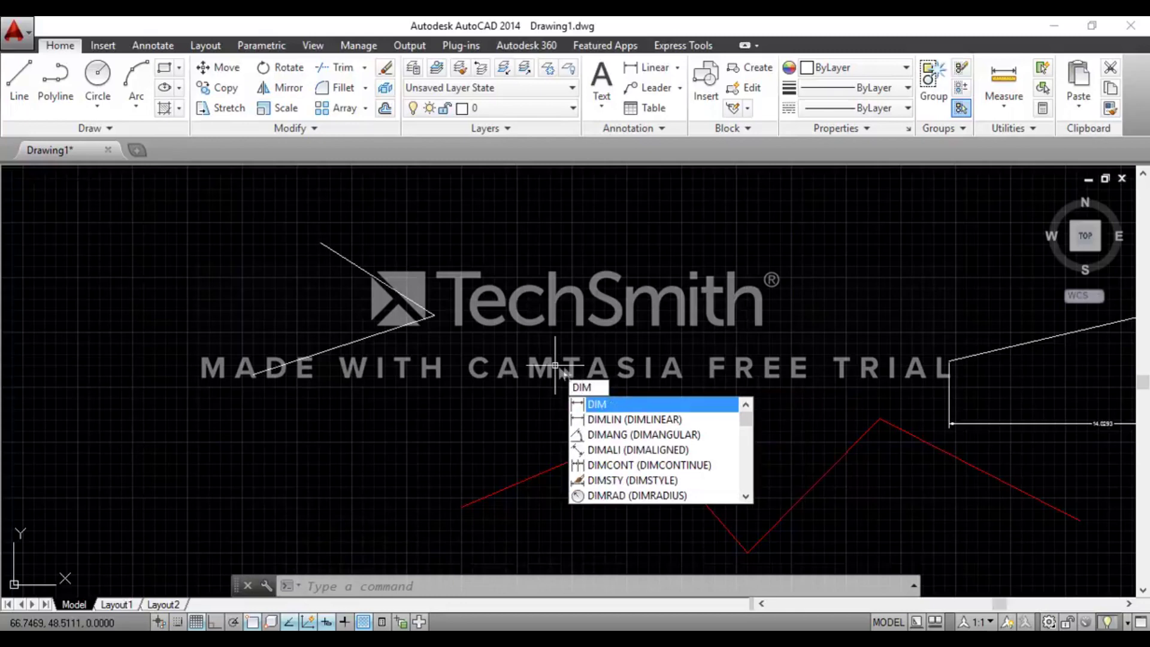
pyautogui.click(623, 437)
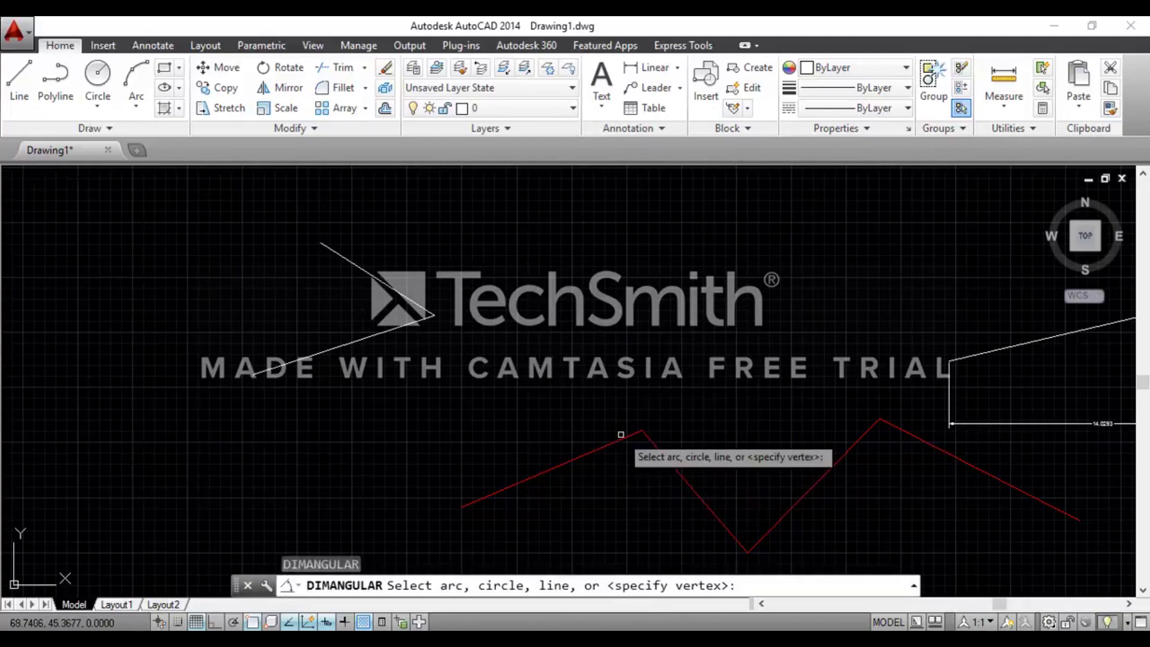
pyautogui.click(371, 277)
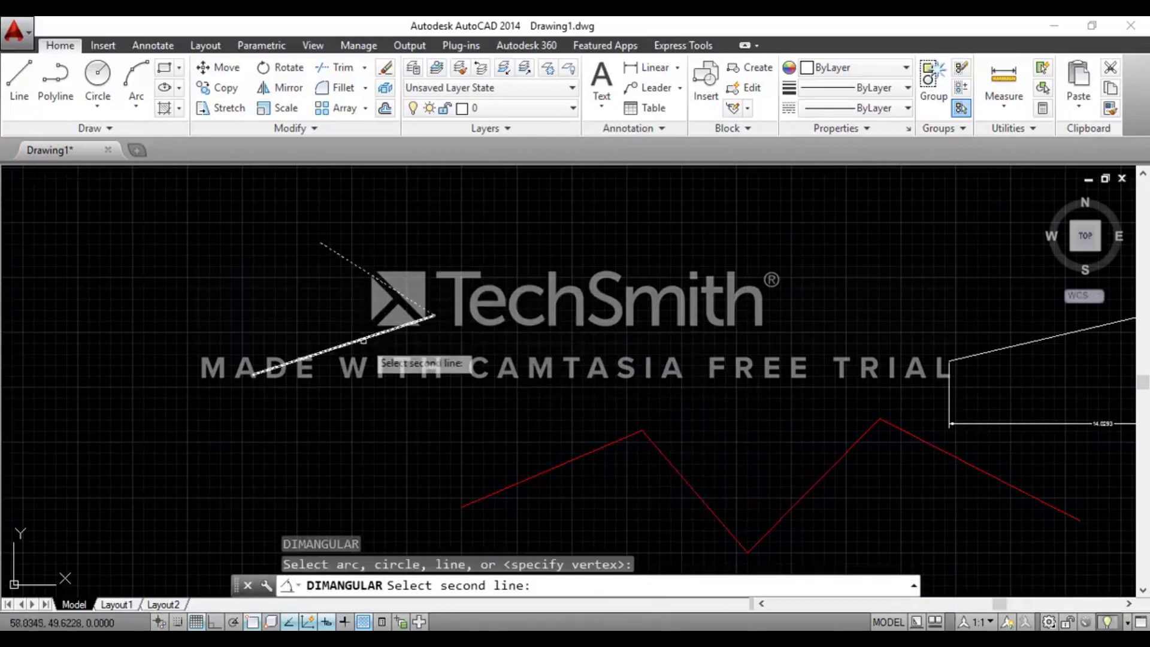
pyautogui.click(364, 337)
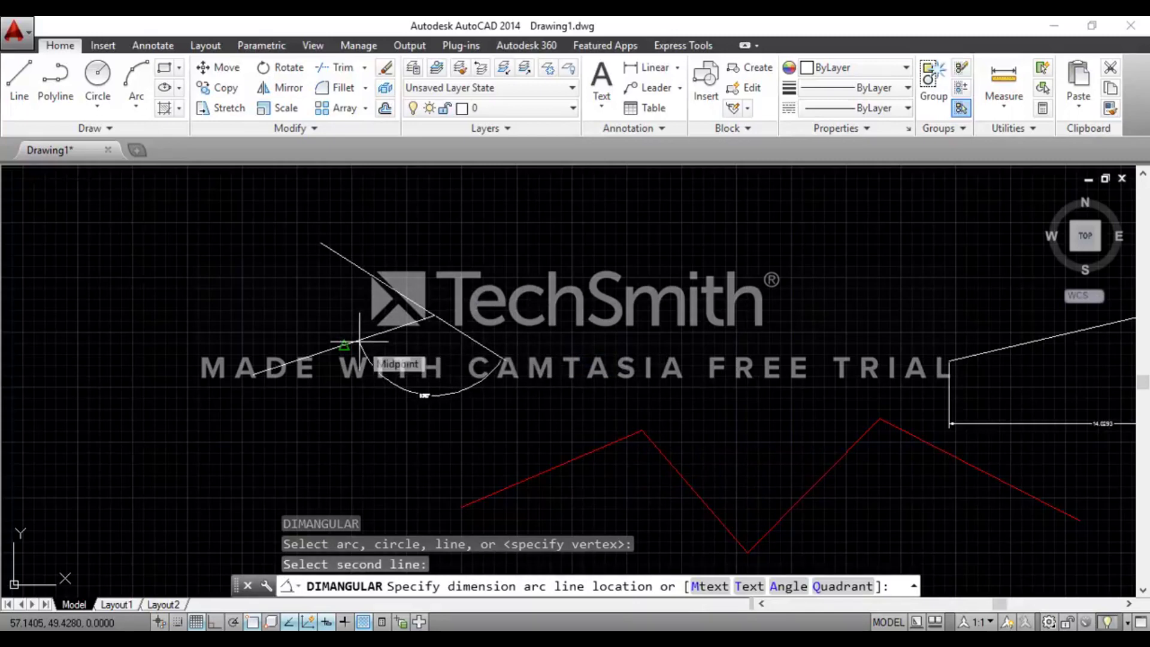
pyautogui.scroll(4, 391, 328)
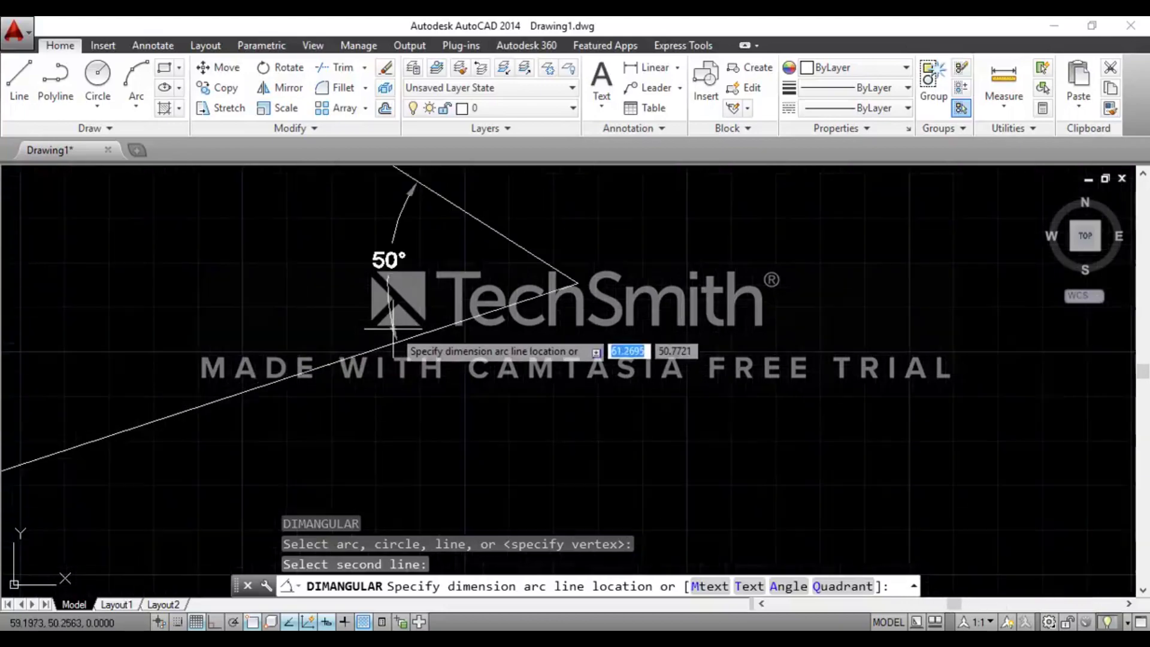
pyautogui.scroll(2, 392, 329)
pyautogui.scroll(-2, 401, 300)
pyautogui.scroll(-1, 408, 284)
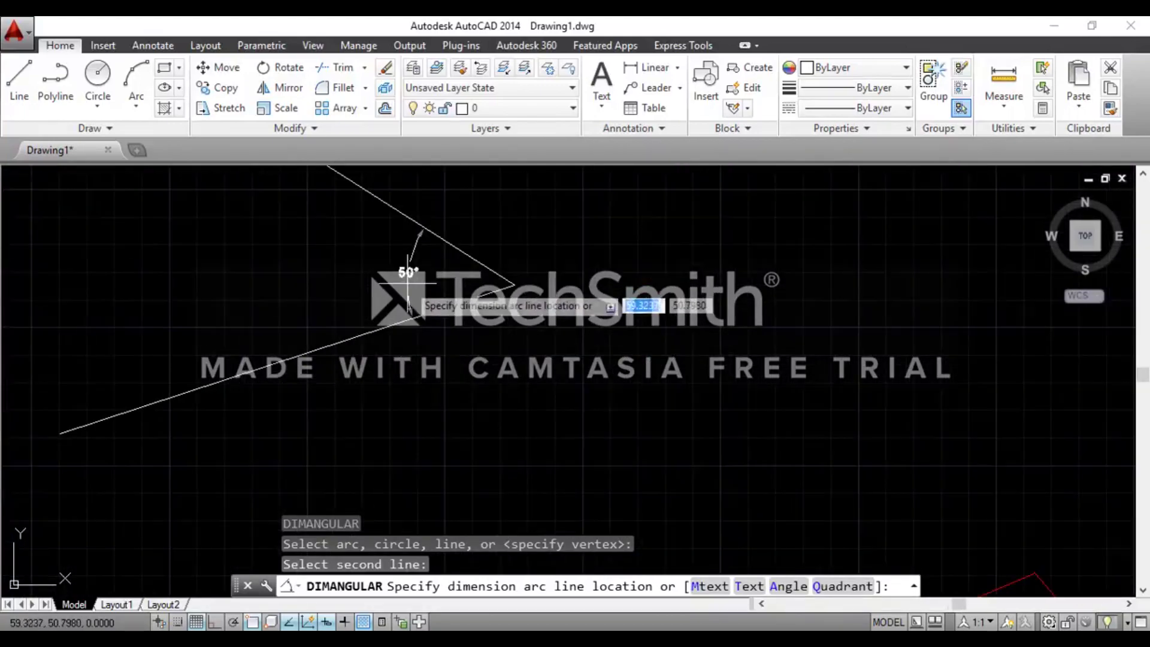
pyautogui.scroll(-2, 414, 327)
pyautogui.scroll(3, 465, 350)
pyautogui.scroll(-2, 473, 359)
pyautogui.scroll(-1, 467, 354)
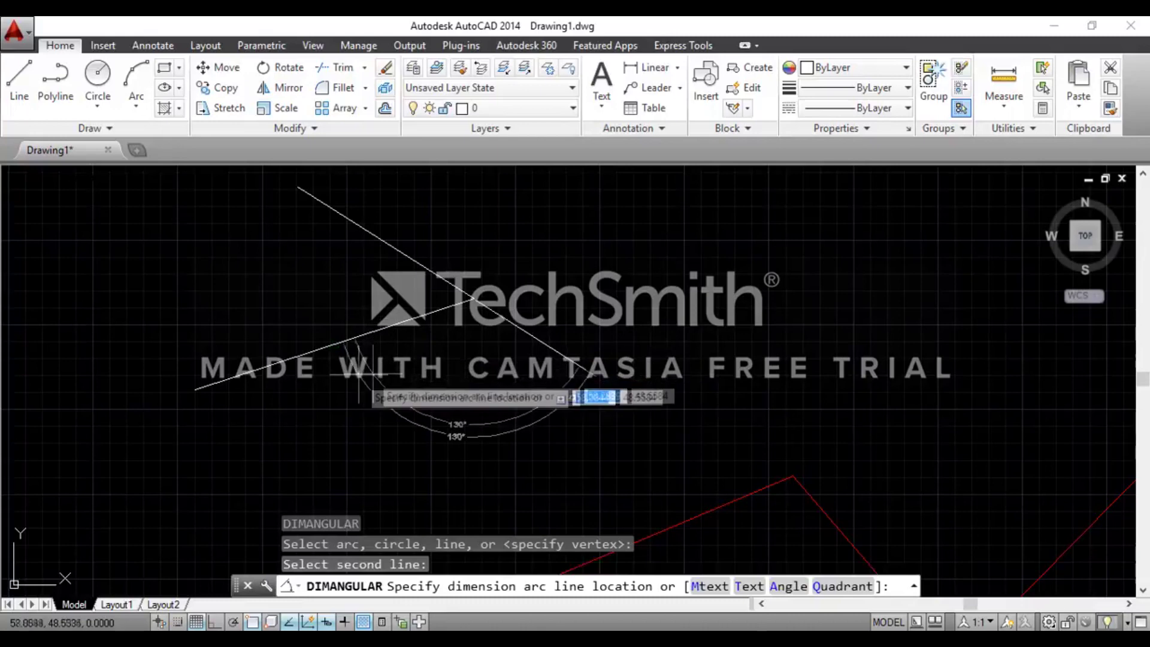
pyautogui.press('Escape')
pyautogui.scroll(-2, 566, 426)
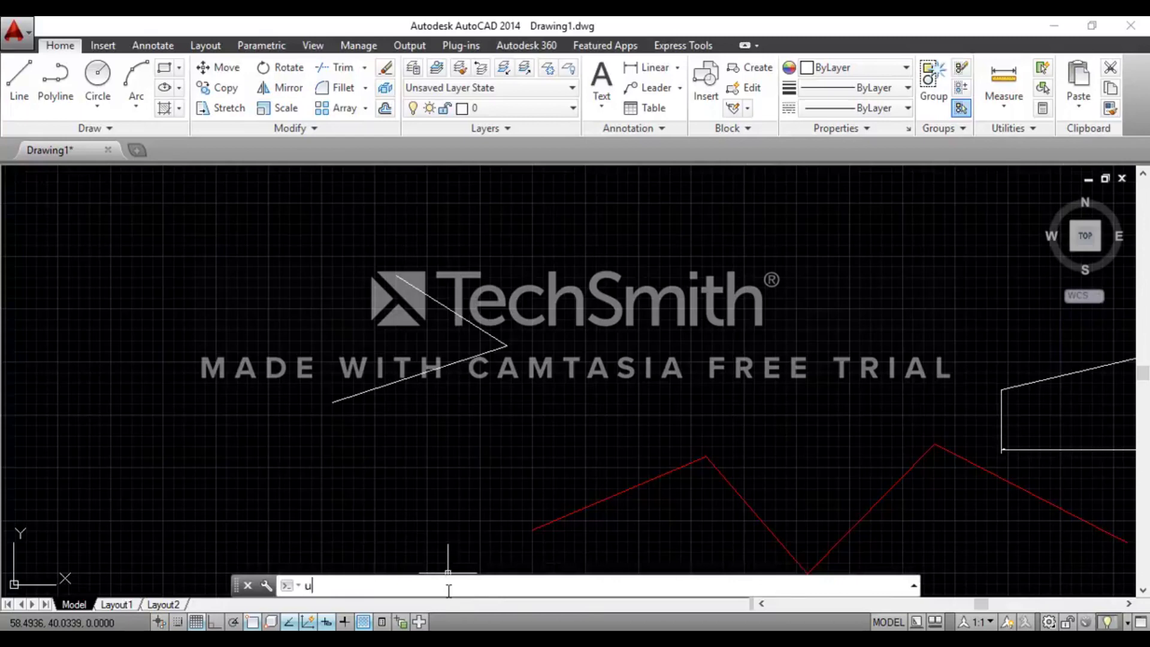
pyautogui.write('n')
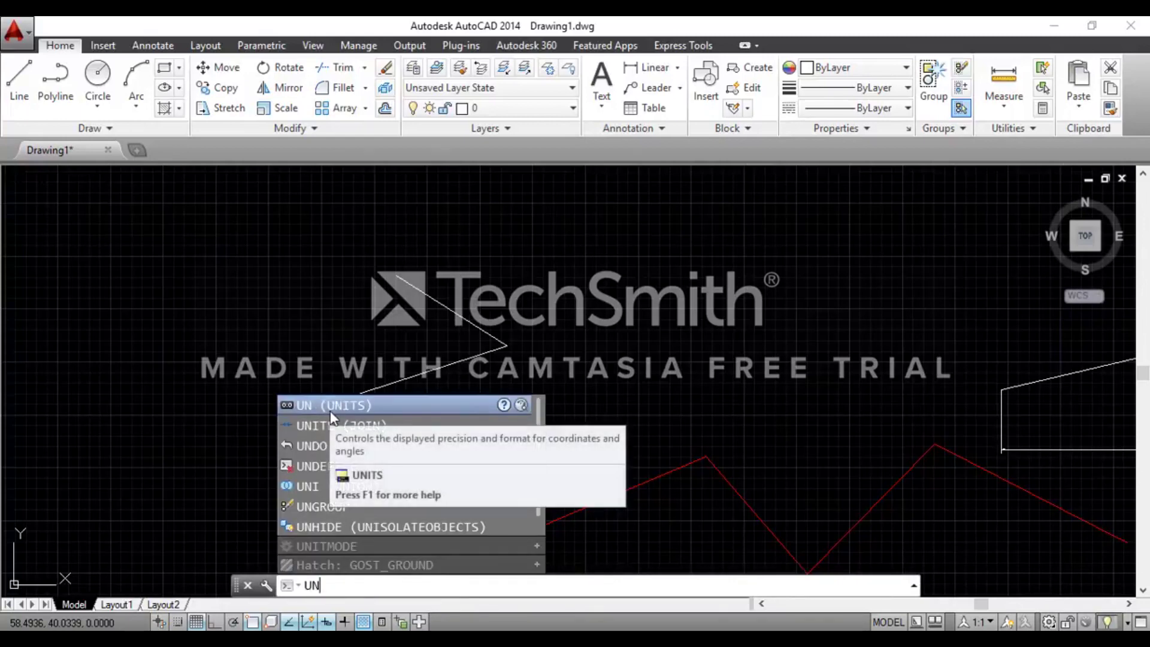
pyautogui.click(328, 411)
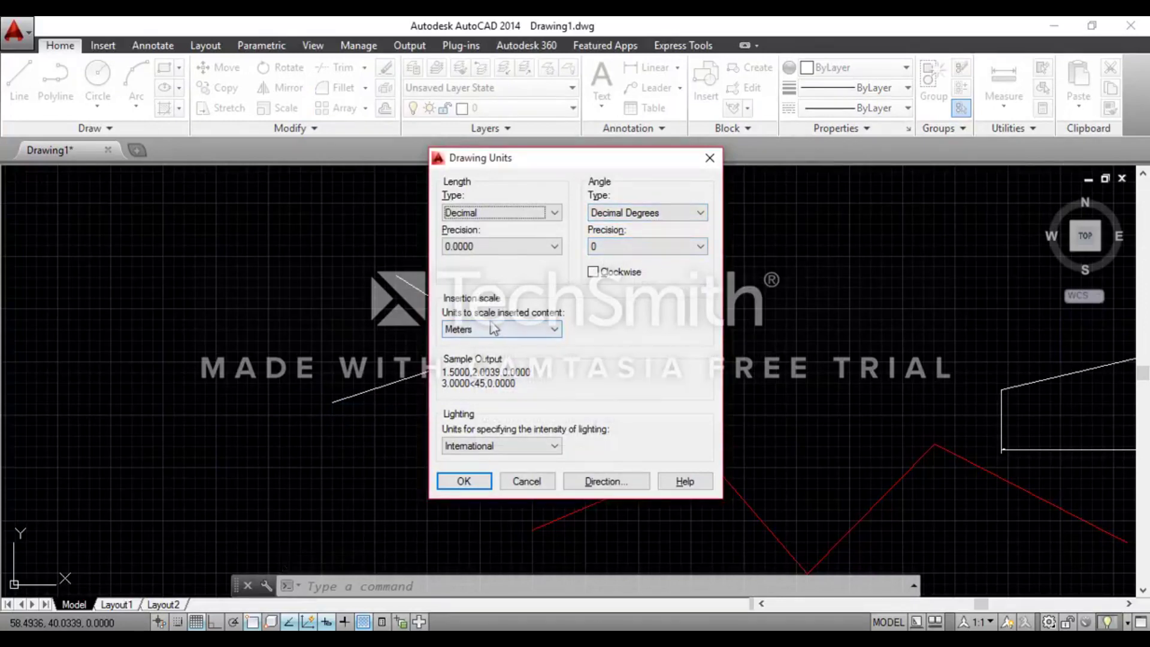
pyautogui.click(556, 331)
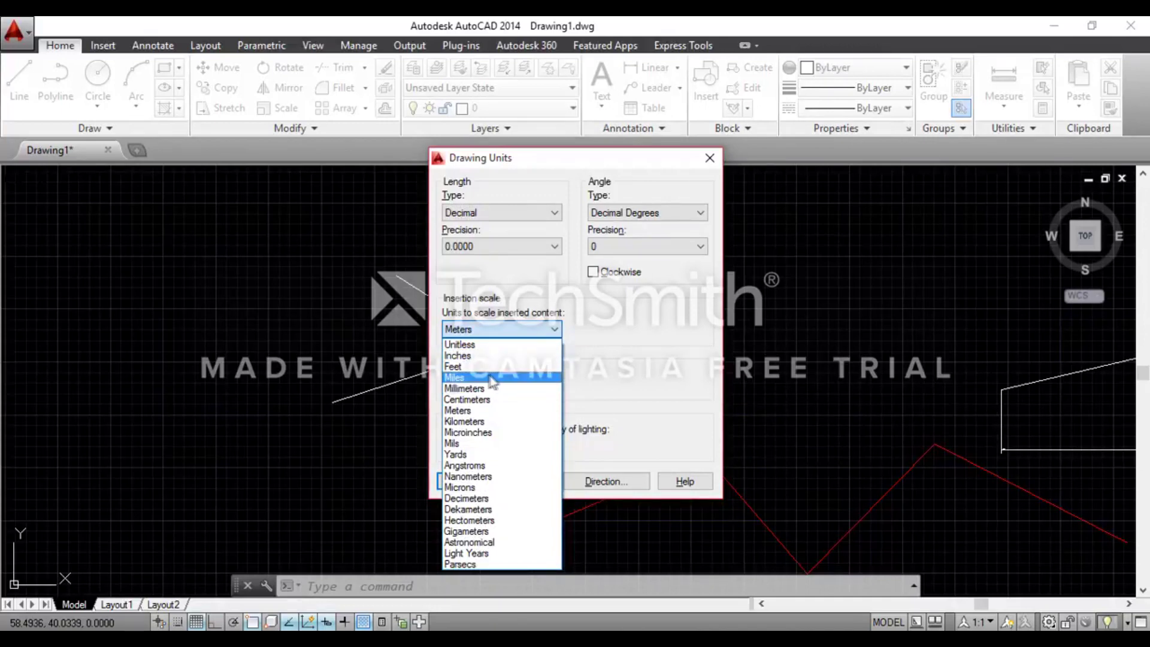
pyautogui.click(556, 330)
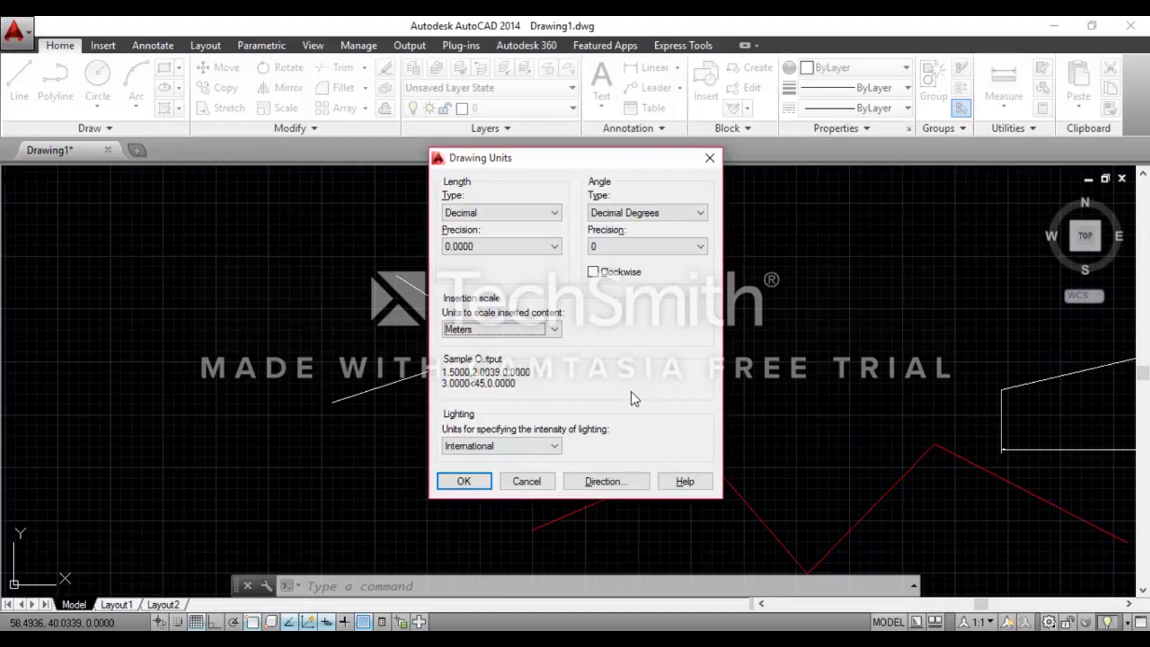
pyautogui.click(463, 481)
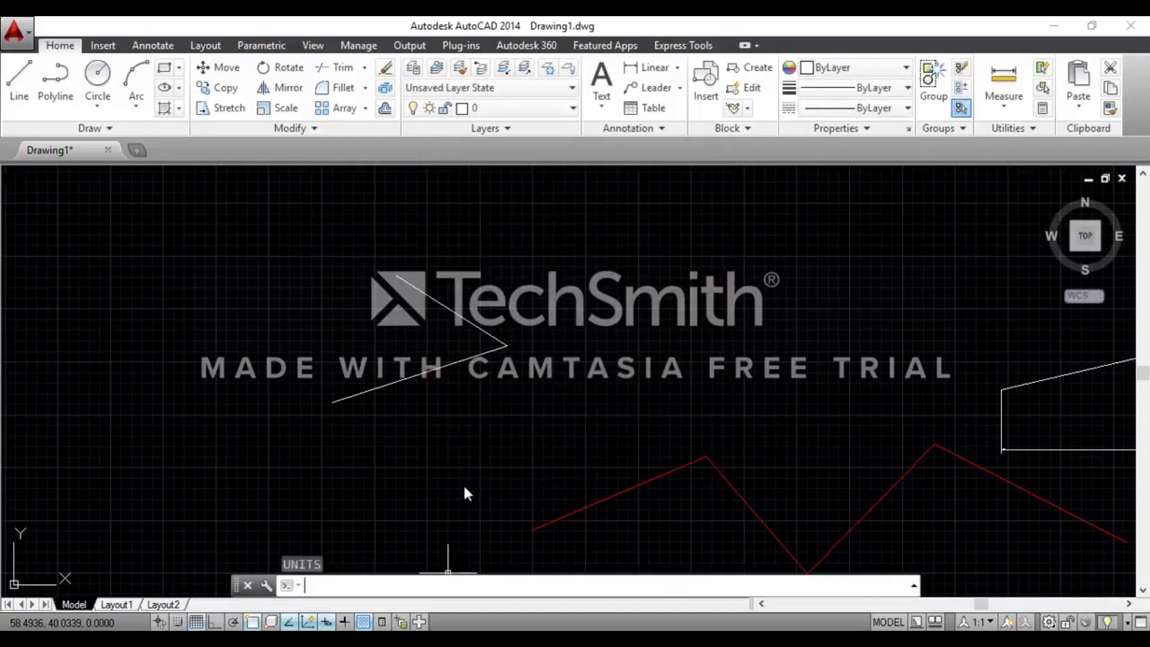
# - Zoom out and back in to frame the shape carrying the 14.0293 dimension
pyautogui.scroll(-2, 643, 359)
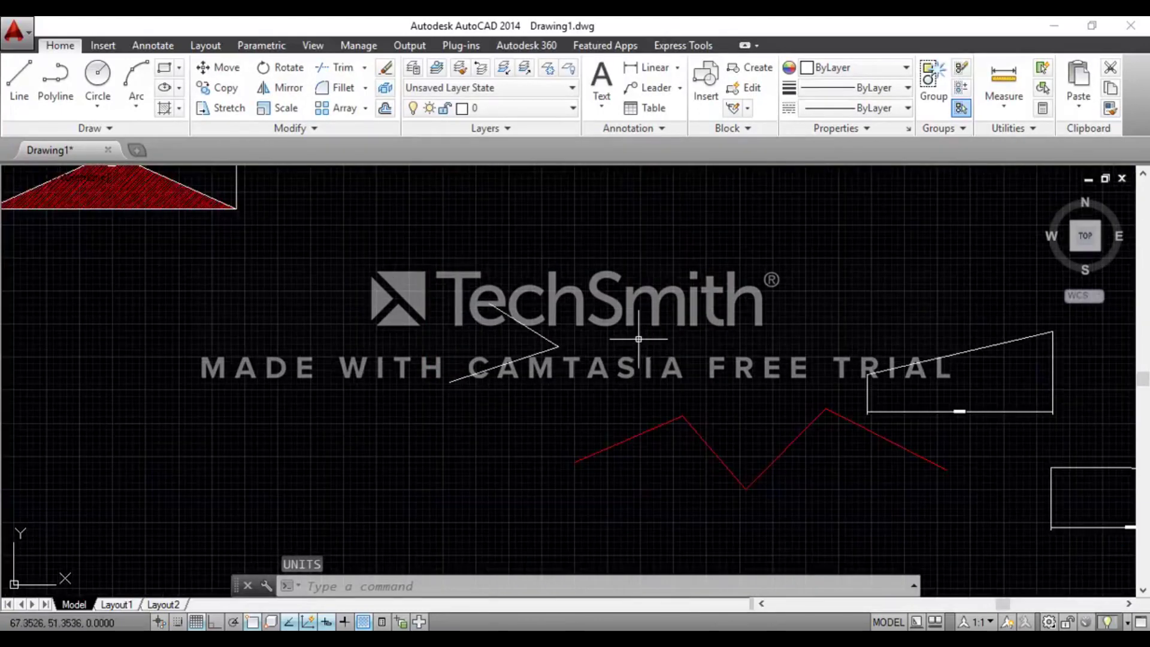
pyautogui.scroll(2, 639, 339)
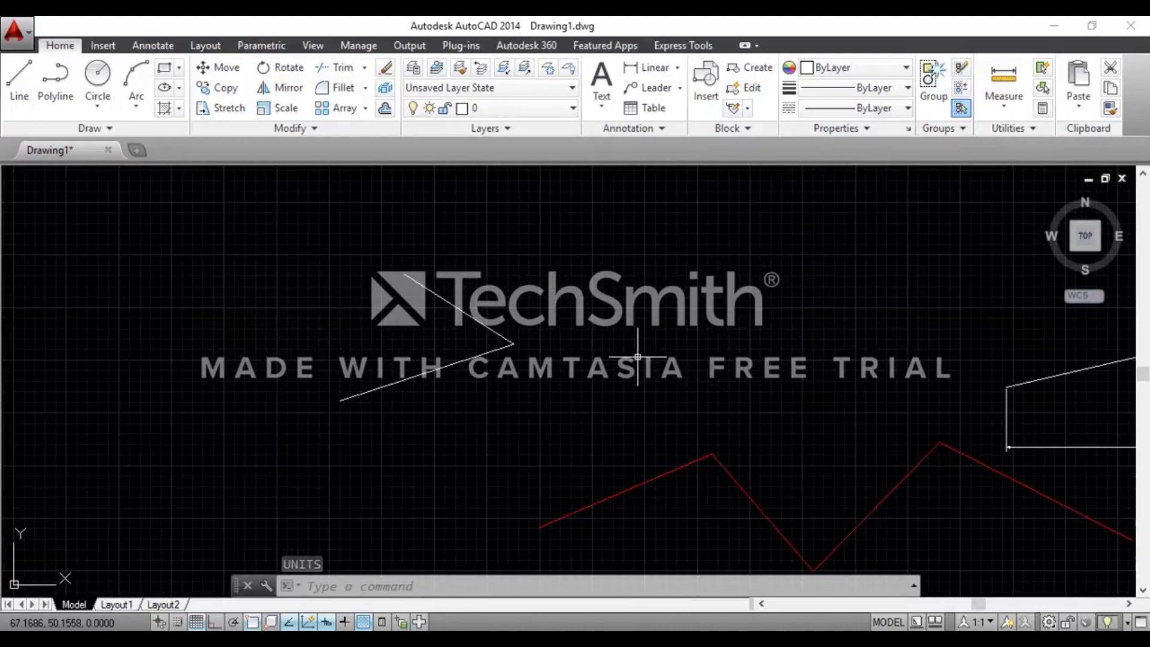
pyautogui.scroll(-2, 590, 318)
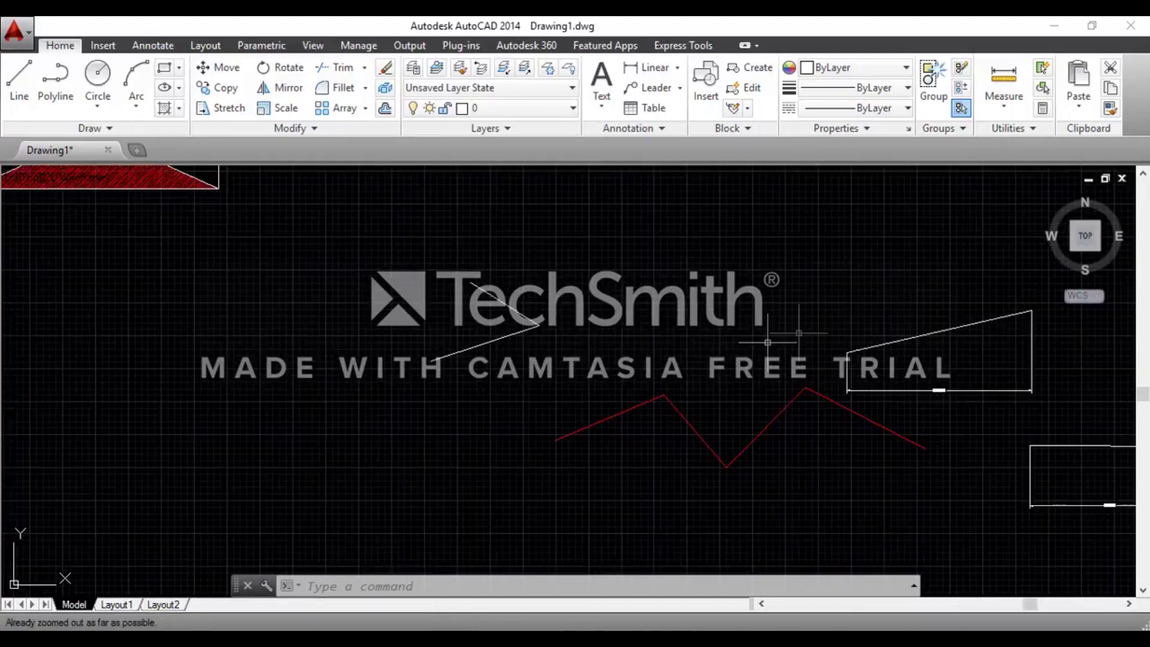
pyautogui.scroll(3, 898, 413)
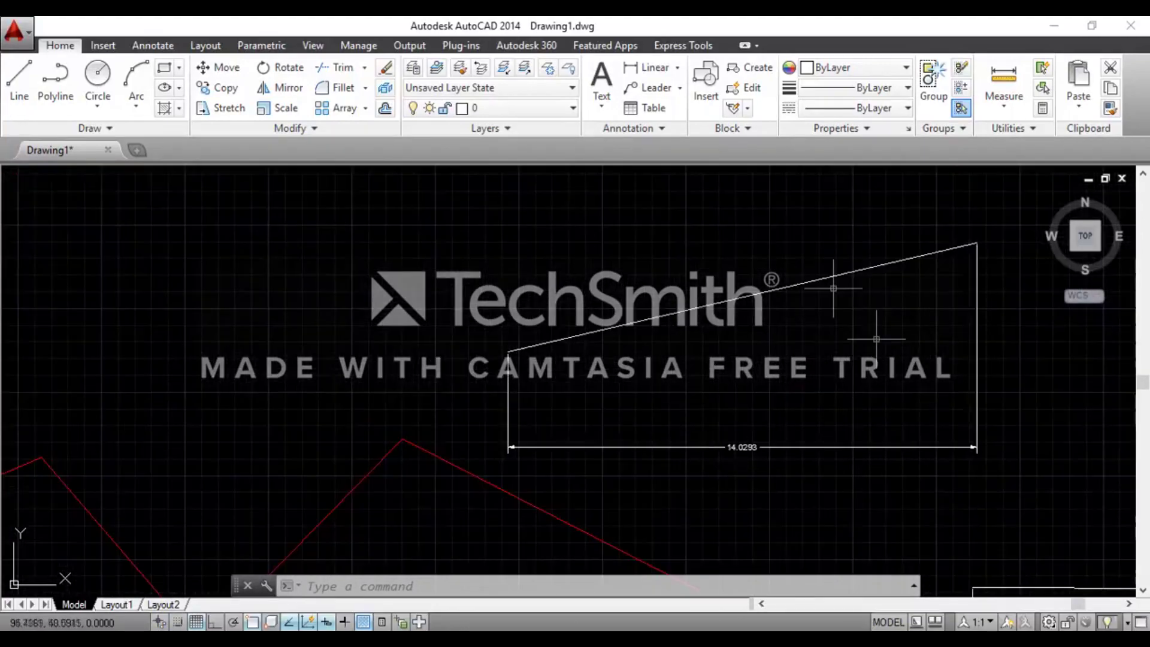
pyautogui.scroll(-3, 767, 422)
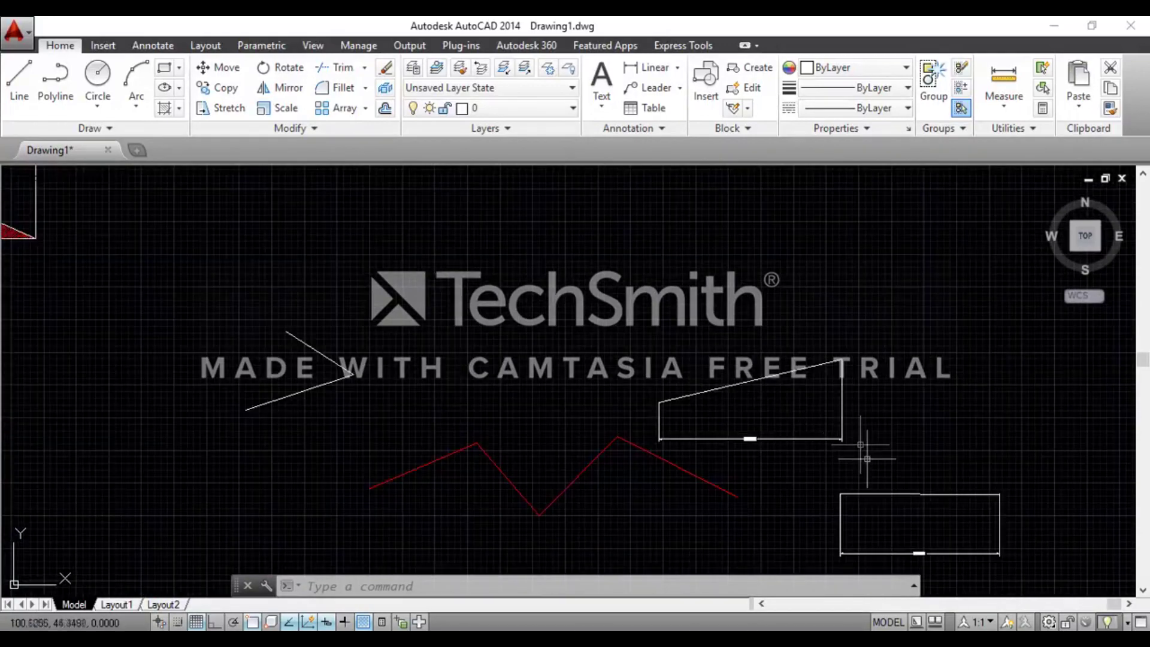
pyautogui.scroll(2, 886, 449)
pyautogui.scroll(4, 701, 444)
pyautogui.scroll(-2, 575, 413)
pyautogui.scroll(-1, 618, 443)
pyautogui.write('SC')
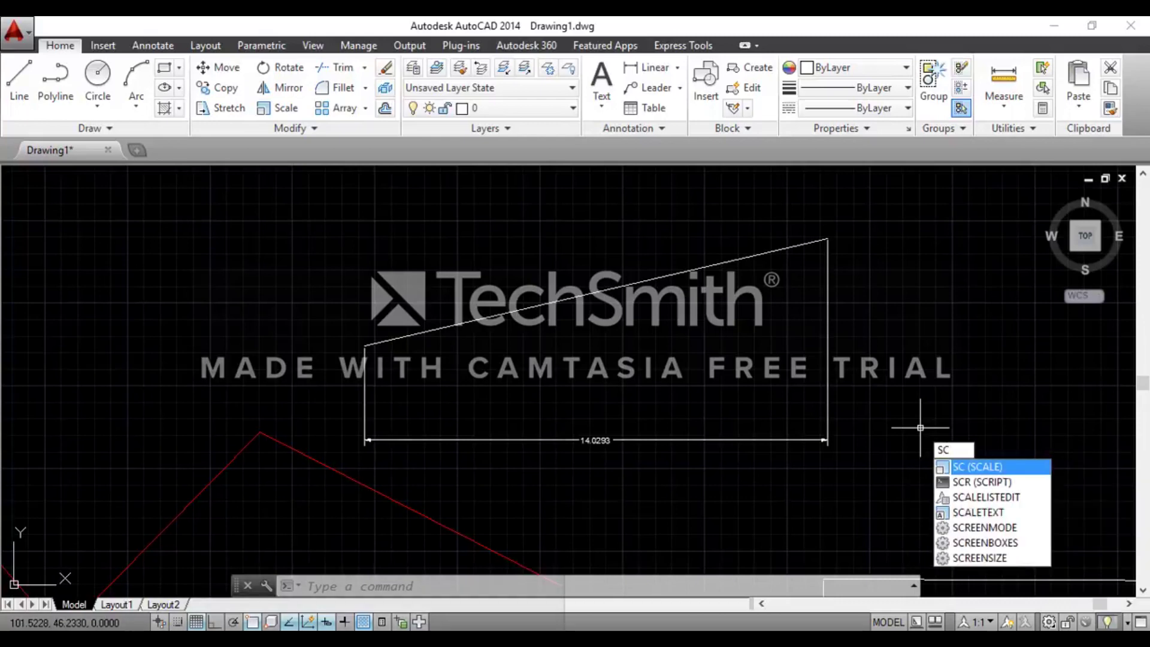
pyautogui.press('Return')
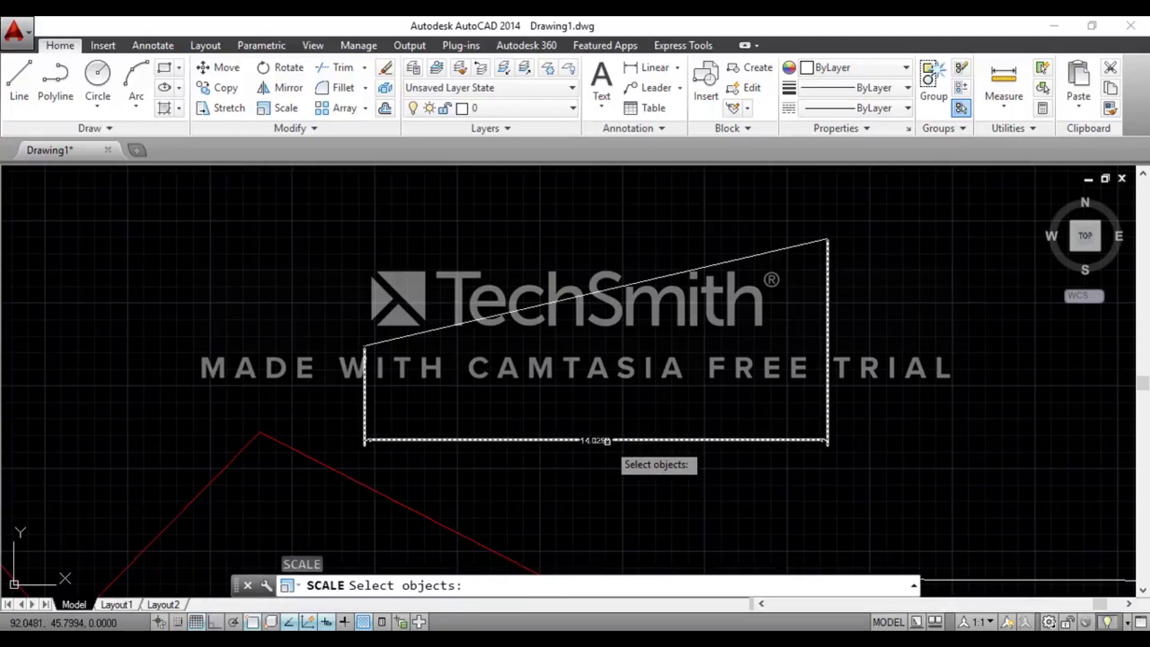
# - Scale the 14.0293 dimension by factor 2 about its midpoint, giving 28.0586
pyautogui.click(607, 442)
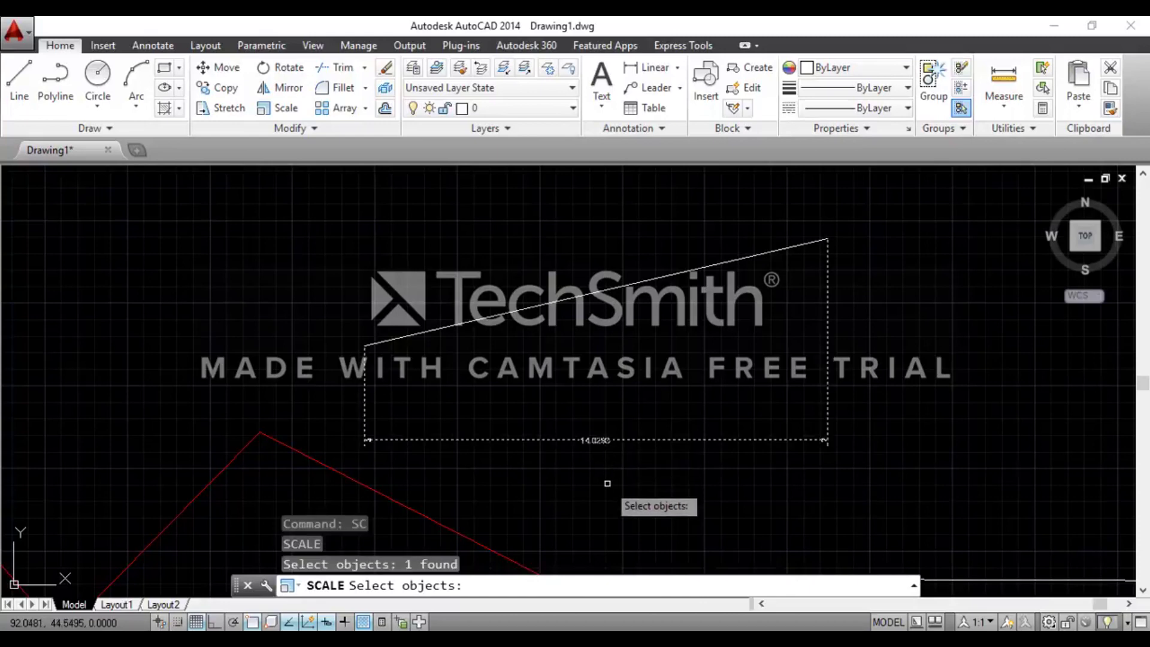
pyautogui.press('Return')
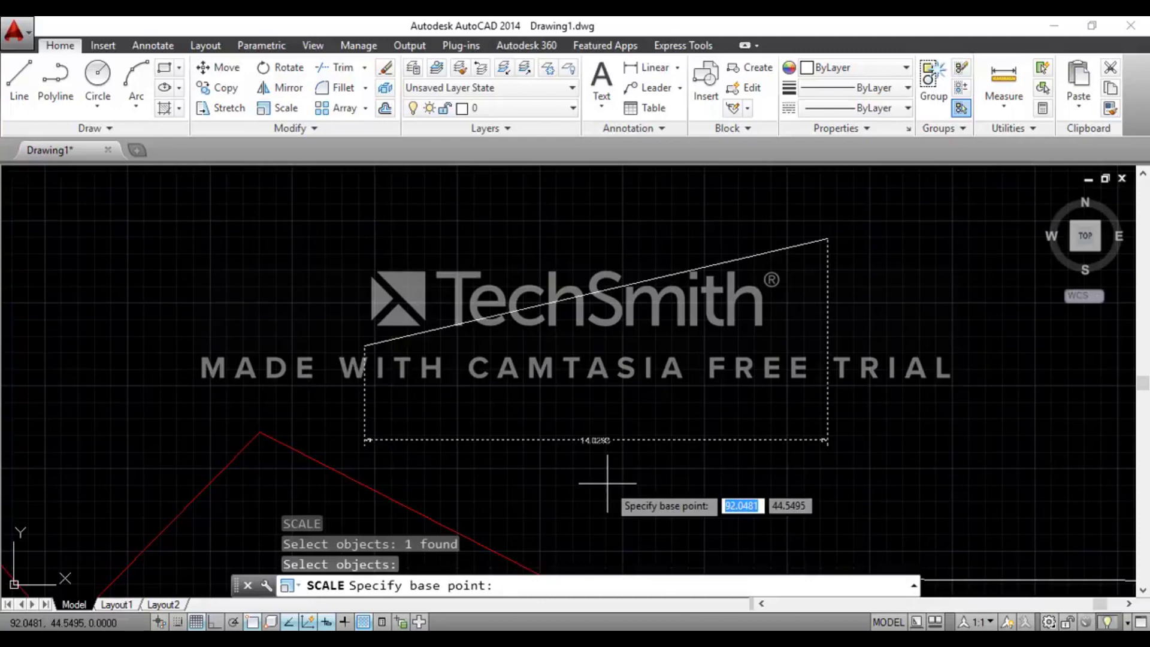
pyautogui.click(596, 442)
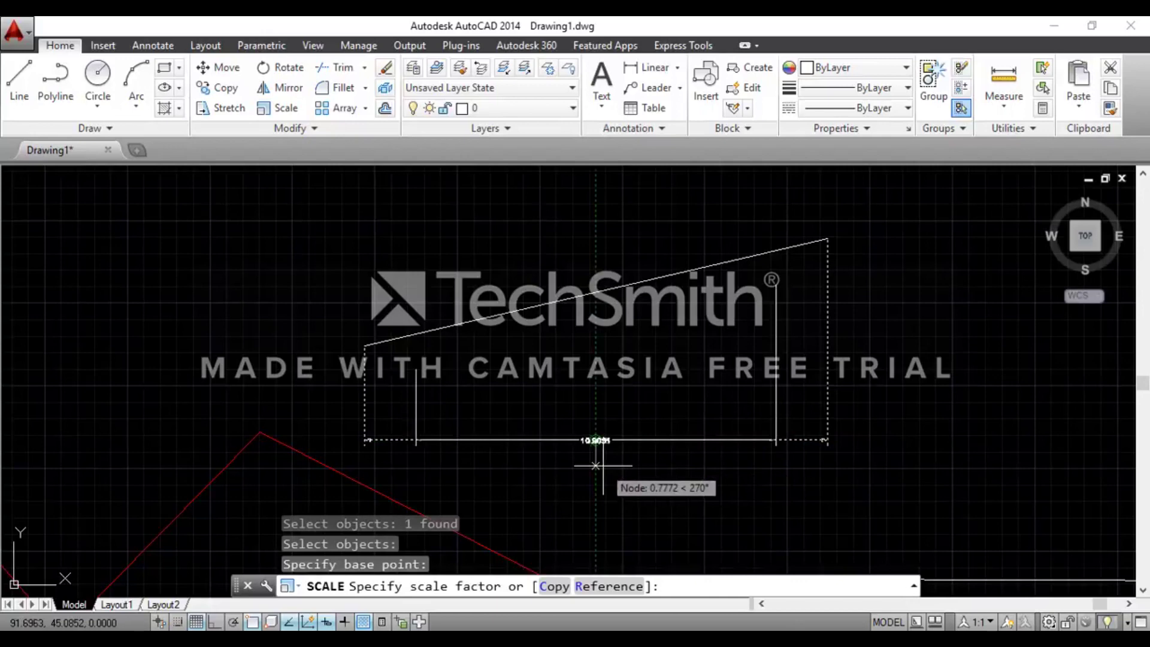
pyautogui.write('2')
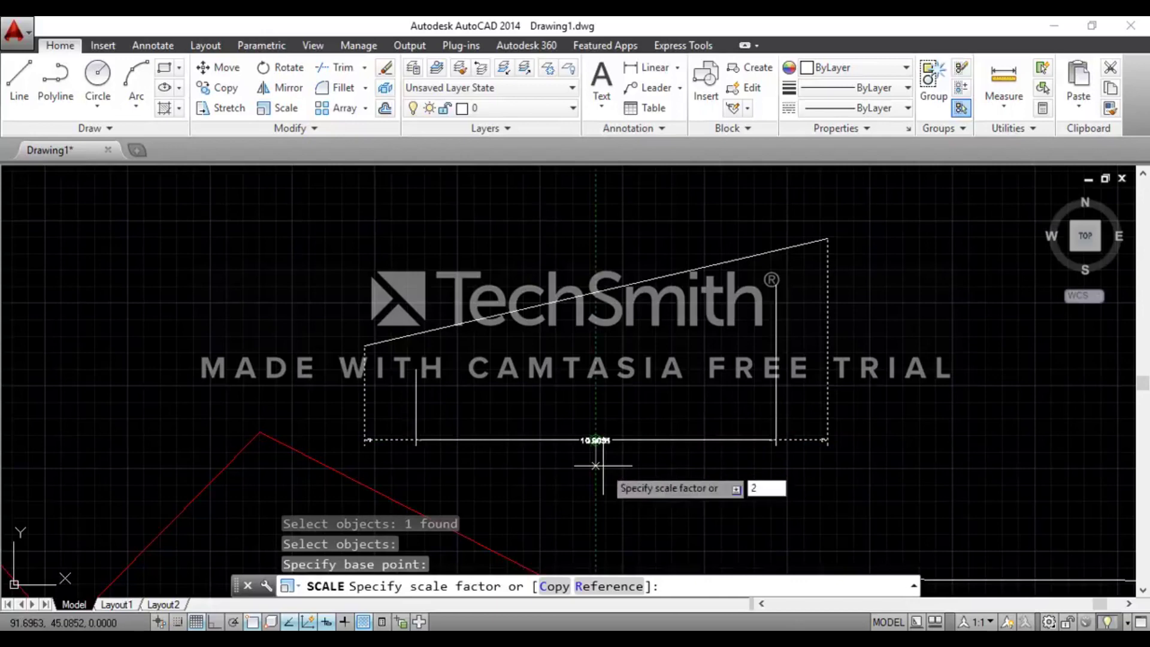
pyautogui.press('Return')
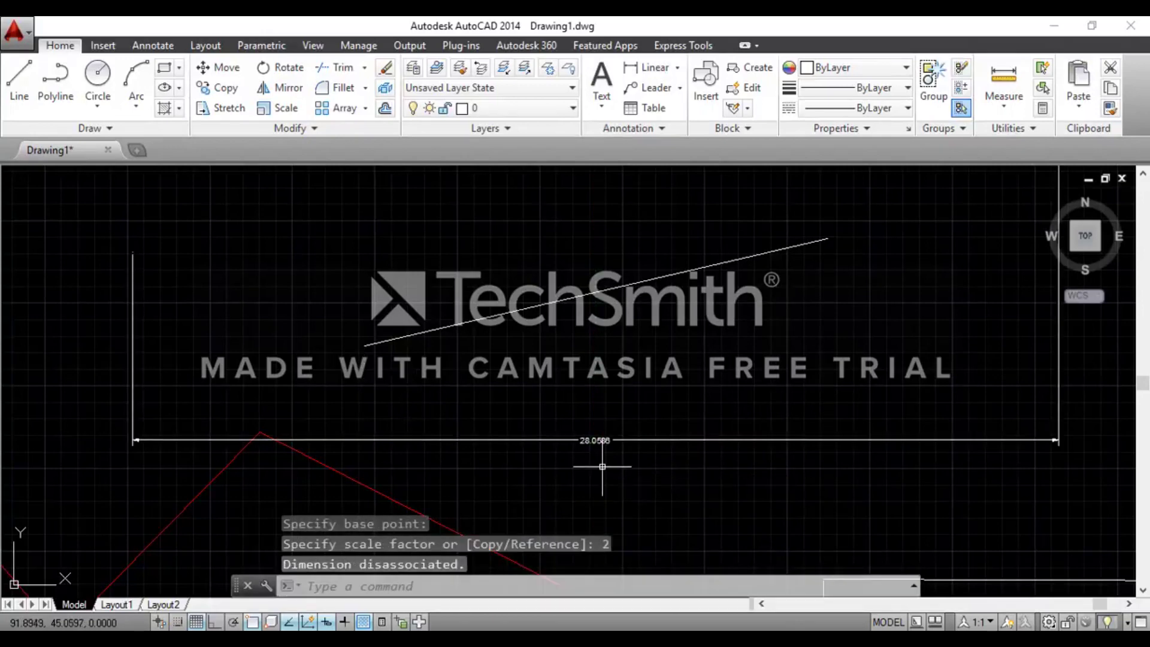
pyautogui.scroll(2, 605, 452)
pyautogui.scroll(-5, 599, 419)
pyautogui.scroll(4, 593, 387)
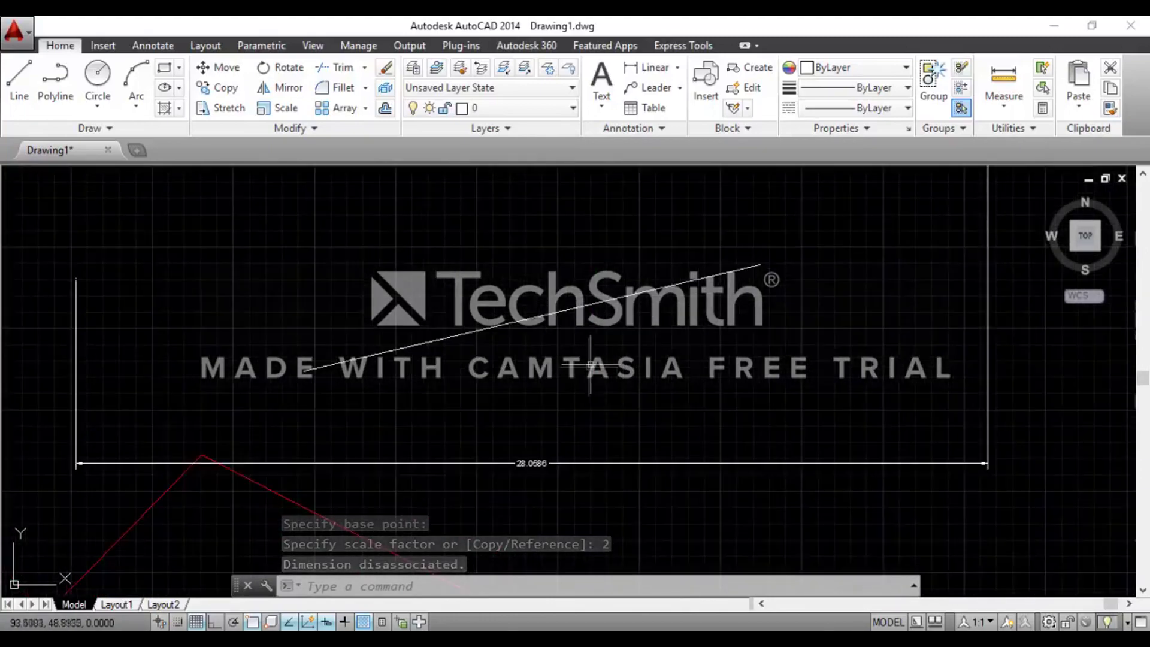
pyautogui.scroll(-2, 615, 349)
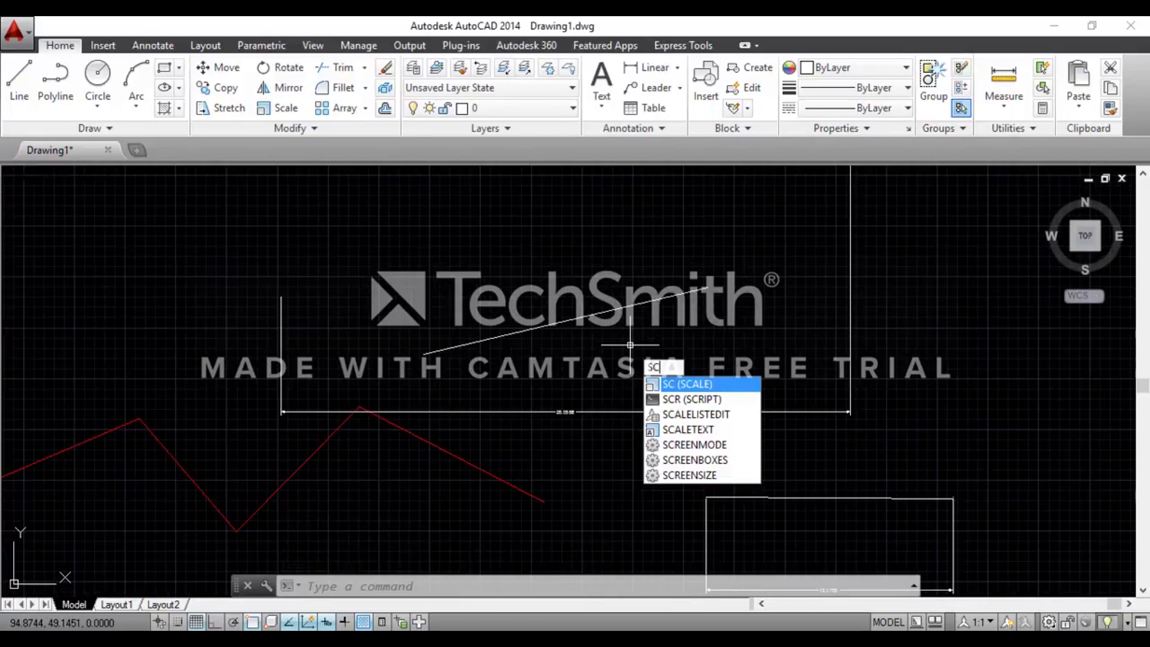
pyautogui.press('Return')
pyautogui.click(593, 321)
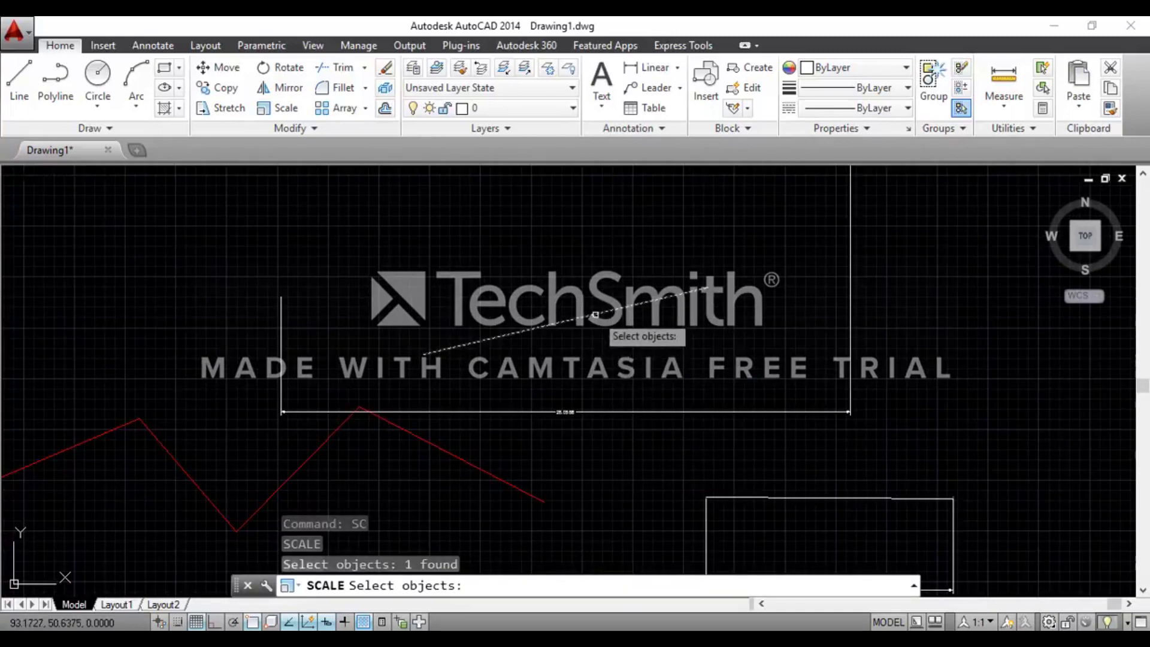
pyautogui.press('Return')
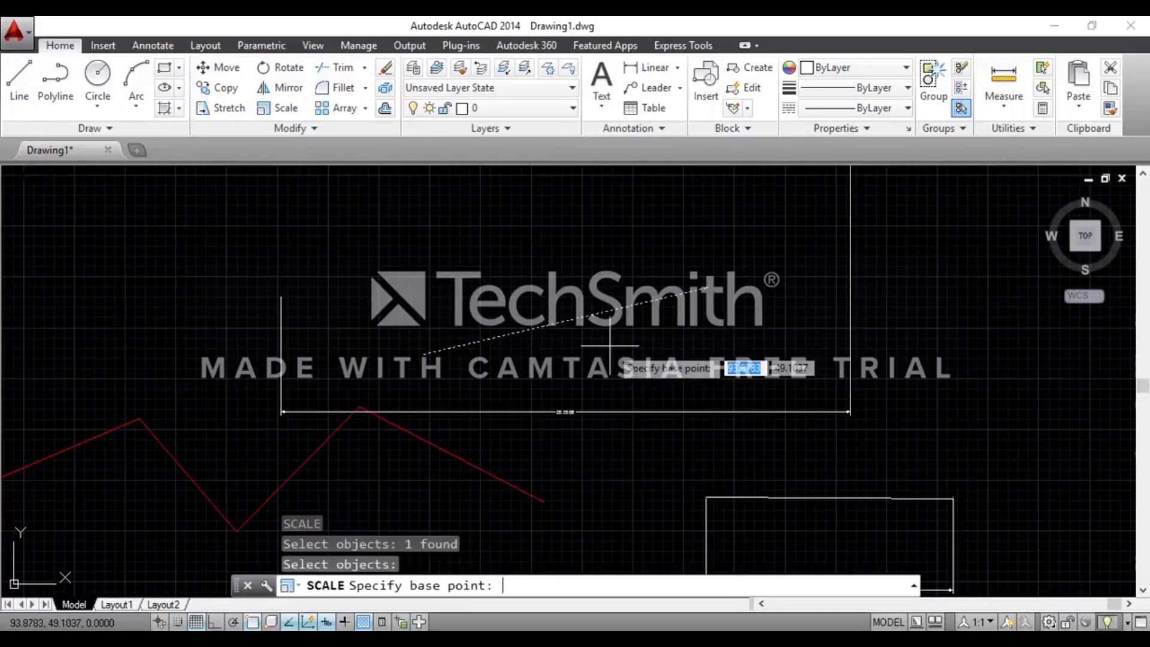
pyautogui.click(565, 321)
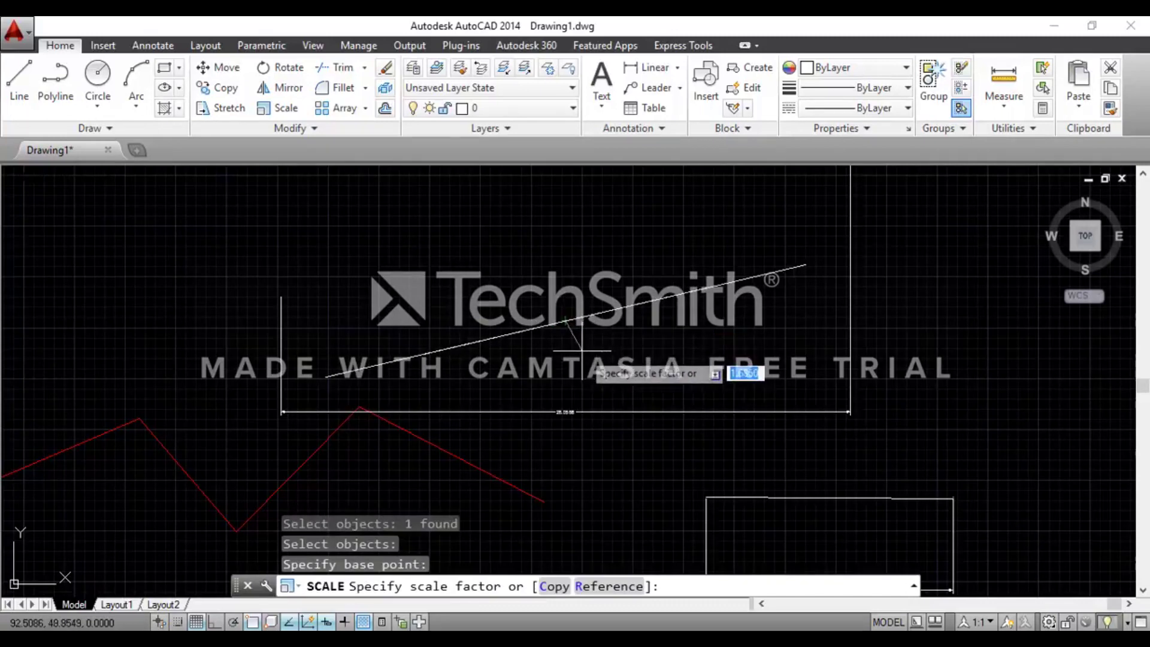
pyautogui.write('2')
pyautogui.press('Return')
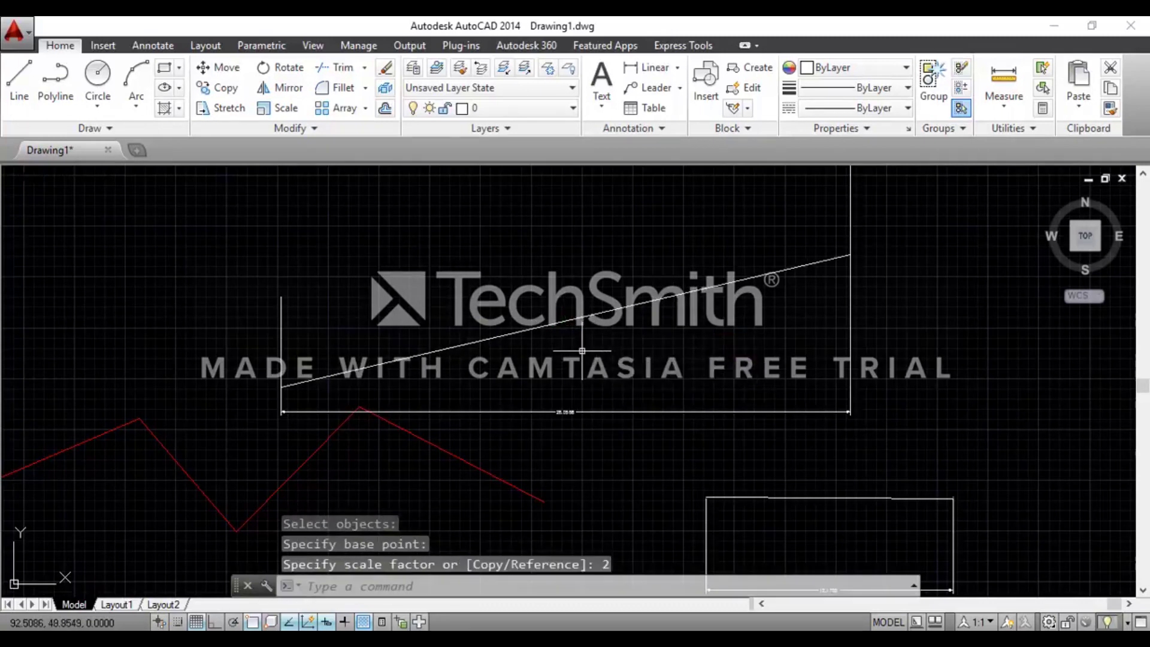
pyautogui.scroll(2, 584, 353)
pyautogui.scroll(-2, 599, 335)
pyautogui.scroll(2, 605, 321)
pyautogui.scroll(-1, 605, 321)
pyautogui.scroll(-1, 623, 299)
pyautogui.scroll(-1, 683, 257)
pyautogui.scroll(2, 651, 260)
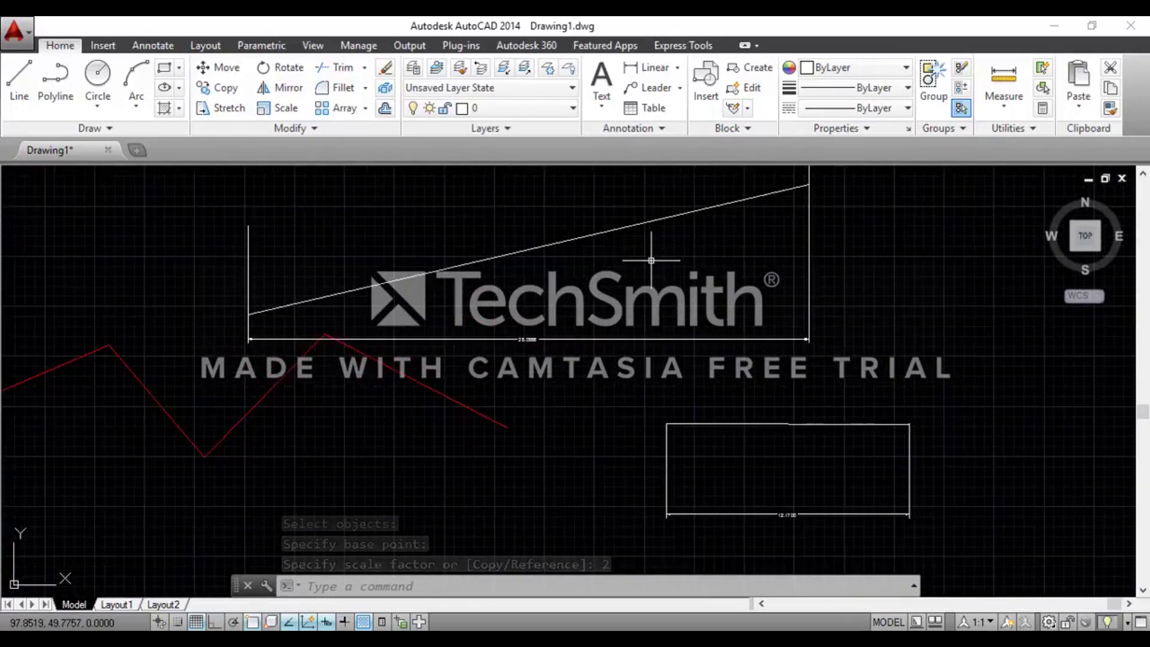
pyautogui.write('sc')
pyautogui.press('Return')
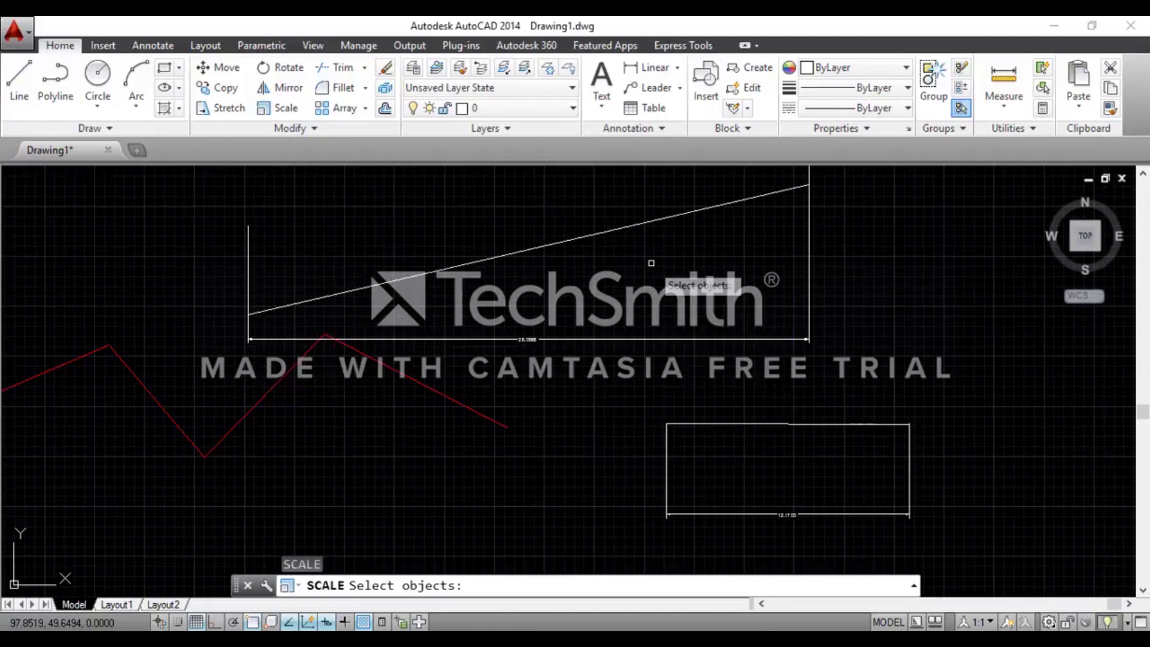
pyautogui.click(648, 223)
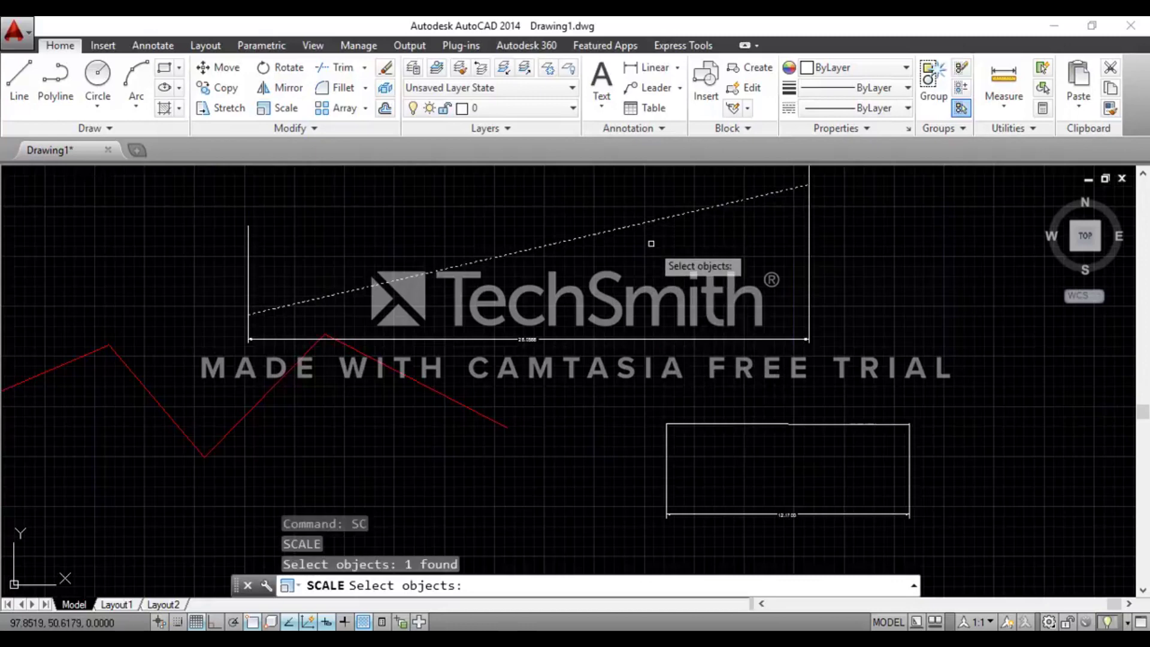
pyautogui.press('Return')
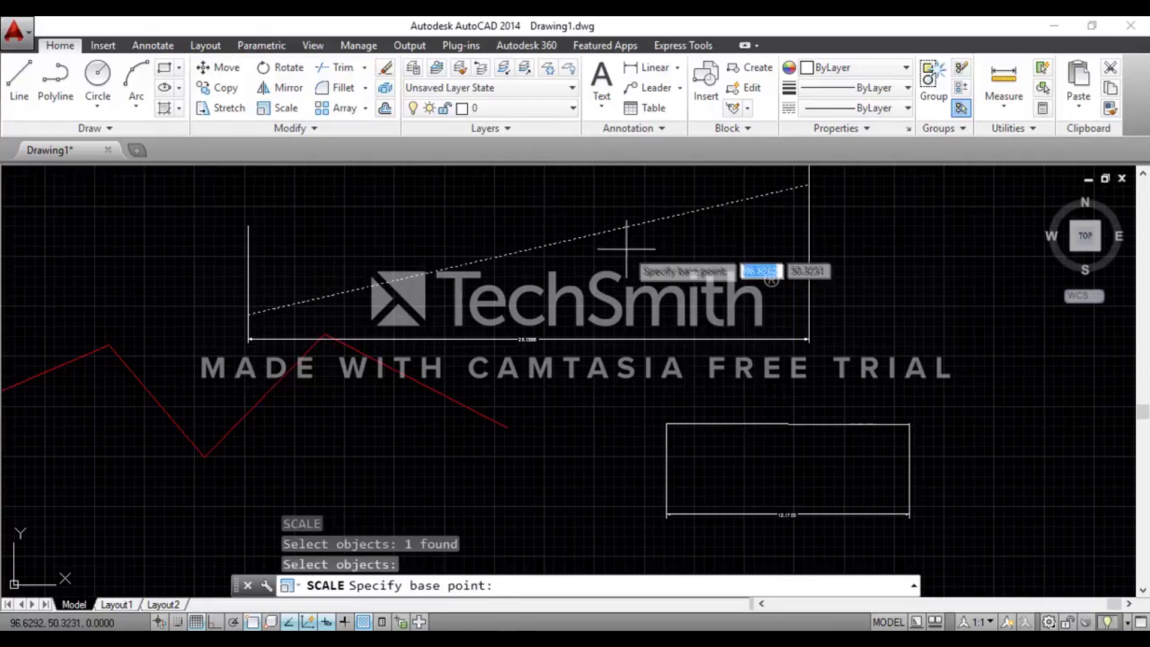
pyautogui.click(623, 222)
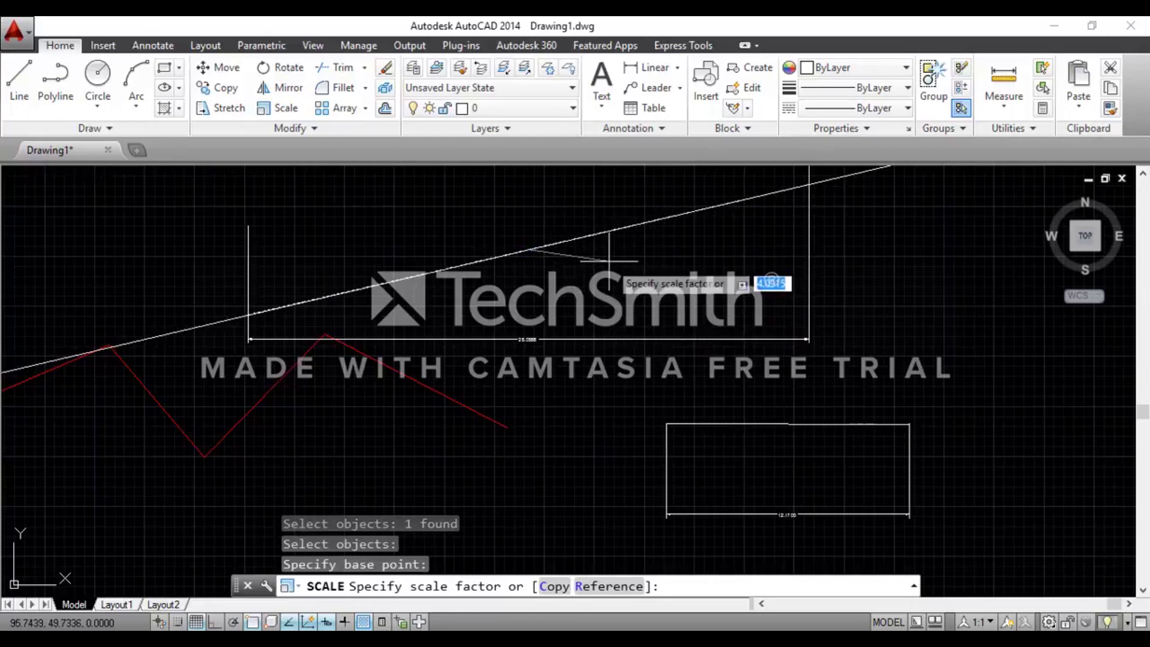
pyautogui.write('0.5')
pyautogui.press('Return')
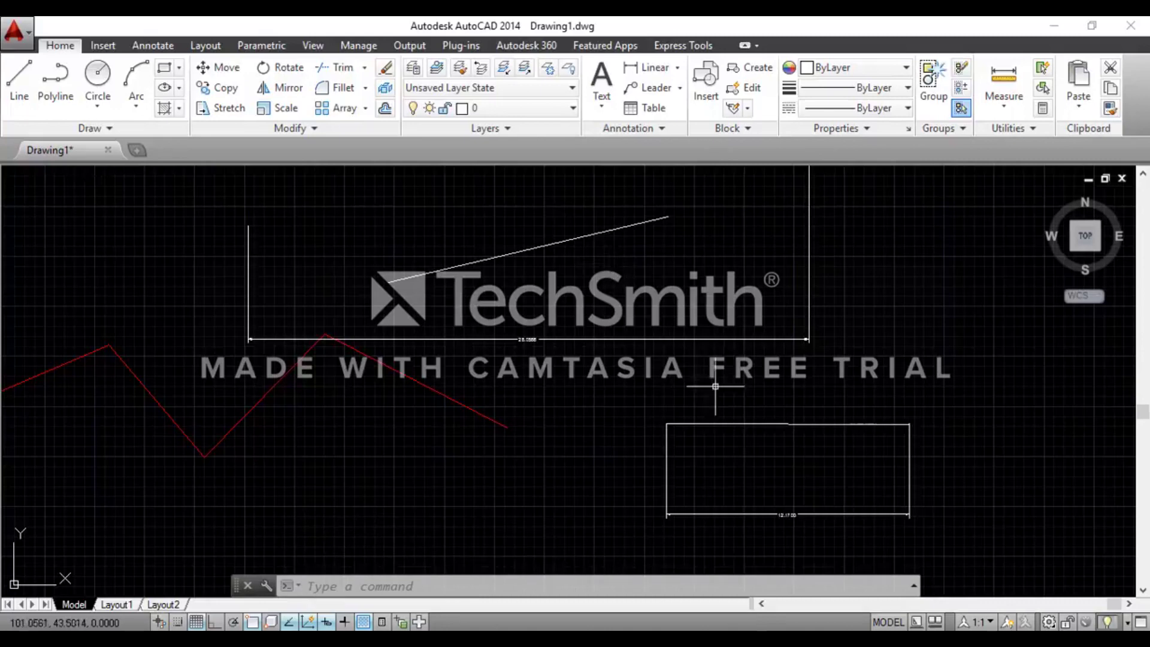
# - Pan and zoom to bring the red-hatched rectangle back into view
pyautogui.scroll(4, 904, 502)
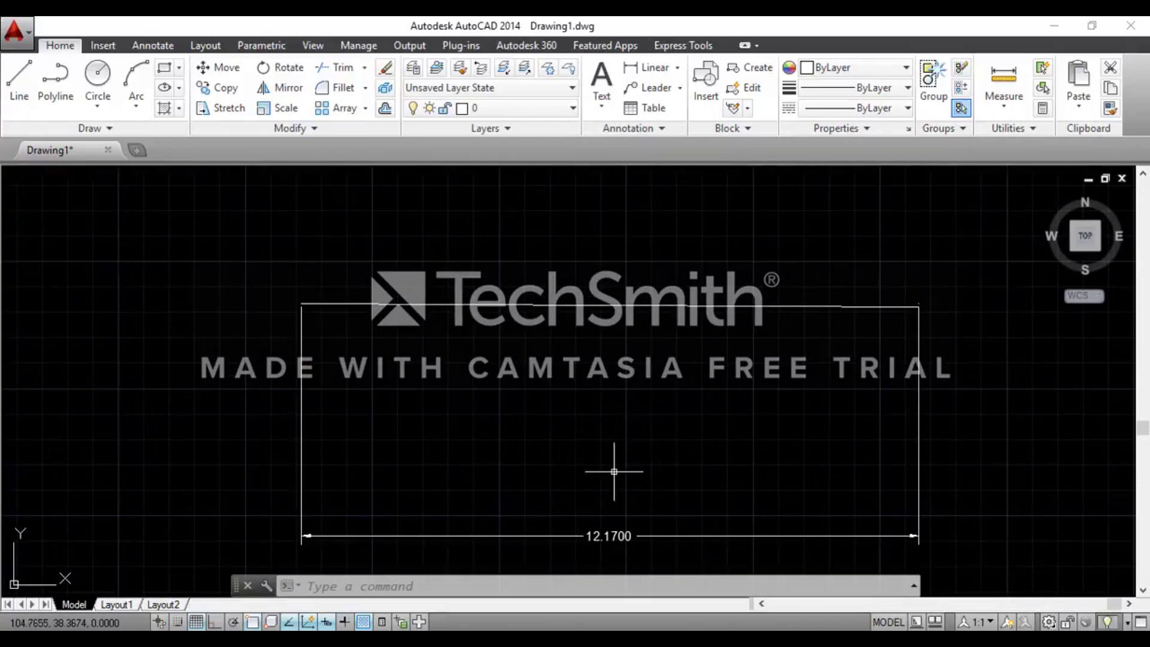
pyautogui.scroll(-6, 617, 420)
pyautogui.scroll(3, 647, 312)
pyautogui.moveTo(687, 334)
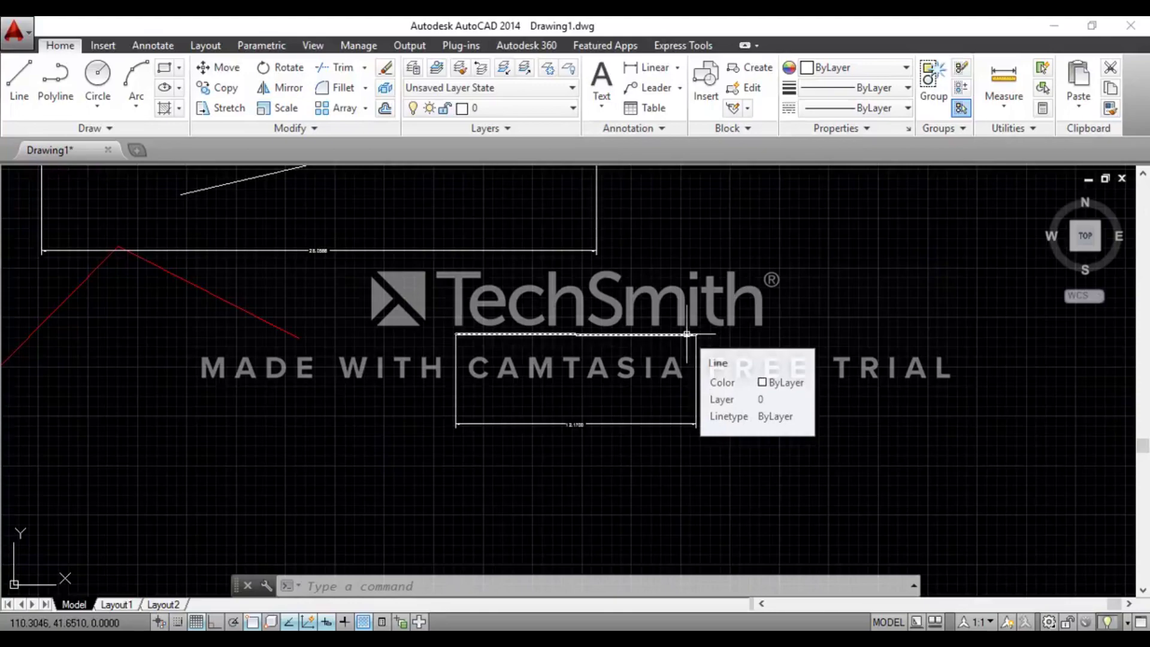
pyautogui.scroll(-2, 688, 334)
pyautogui.scroll(1, 629, 353)
pyautogui.scroll(-2, 662, 336)
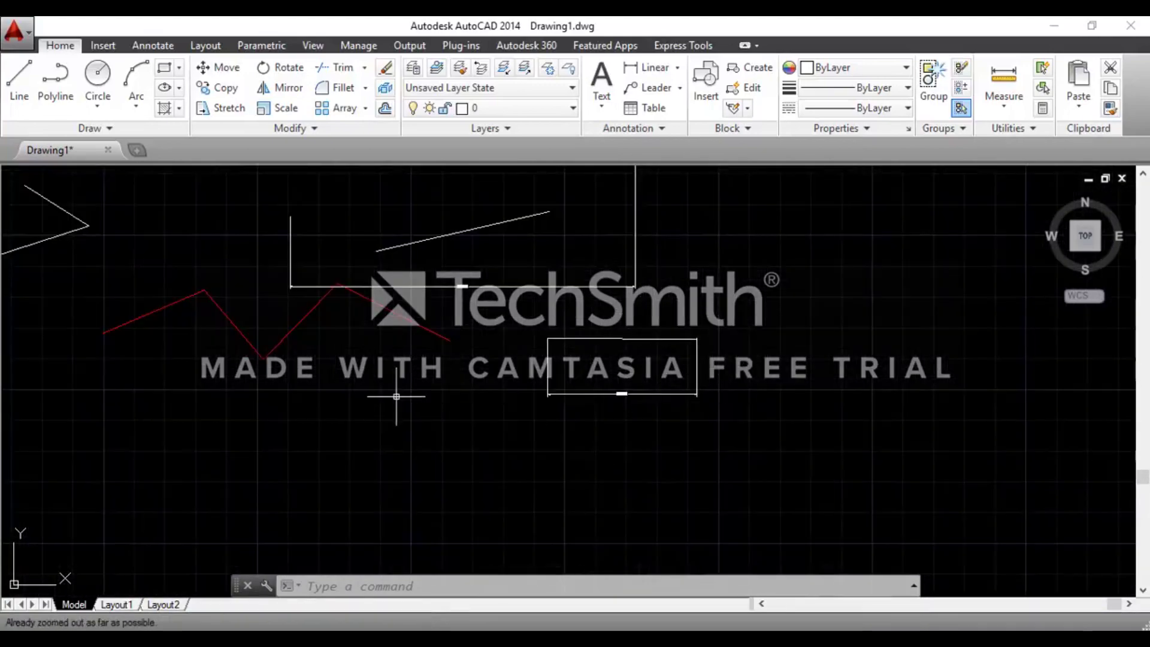
pyautogui.write('Pan')
pyautogui.press('Return')
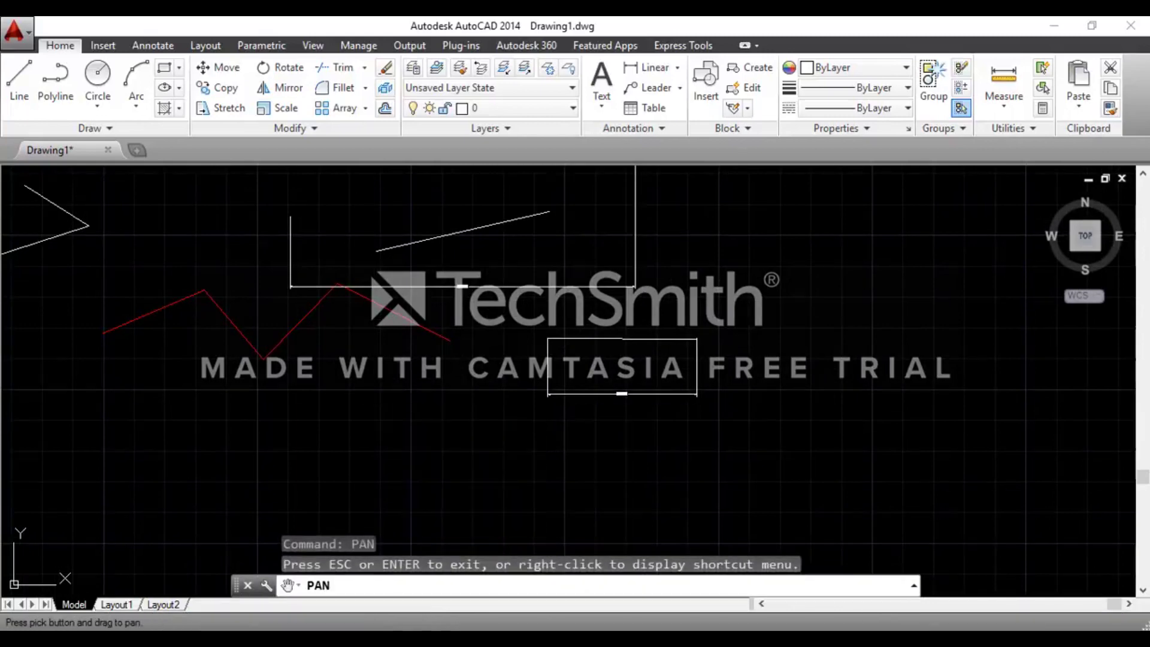
pyautogui.moveTo(351, 313); pyautogui.dragTo(827, 558)
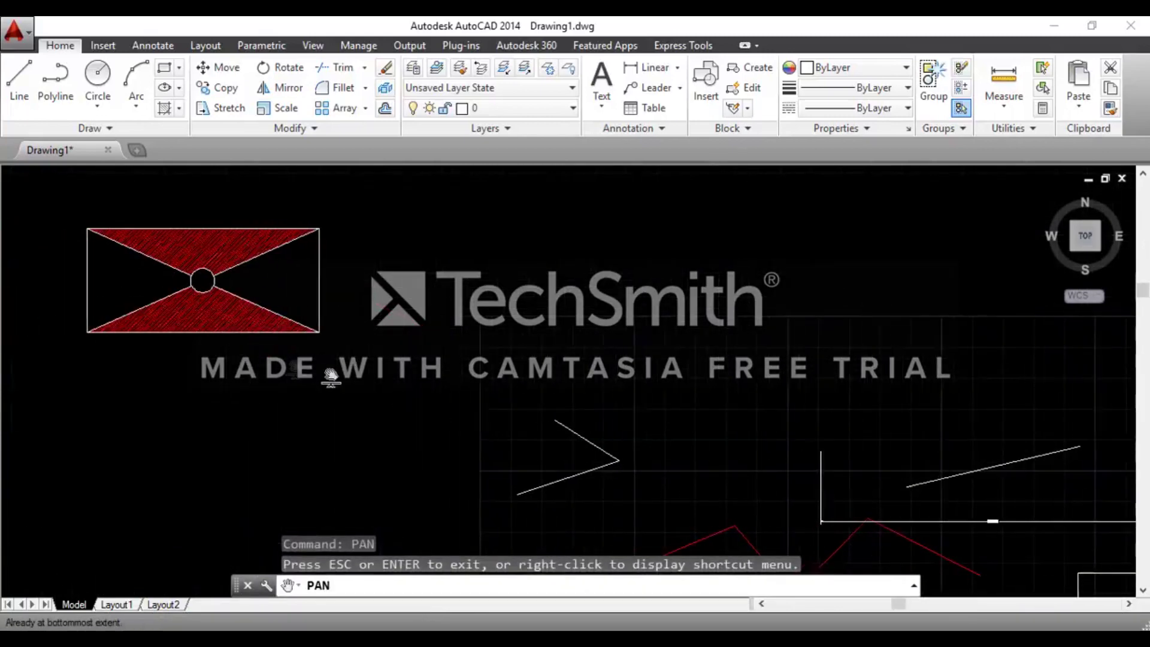
pyautogui.moveTo(186, 233); pyautogui.dragTo(405, 231)
pyautogui.scroll(4, 414, 235)
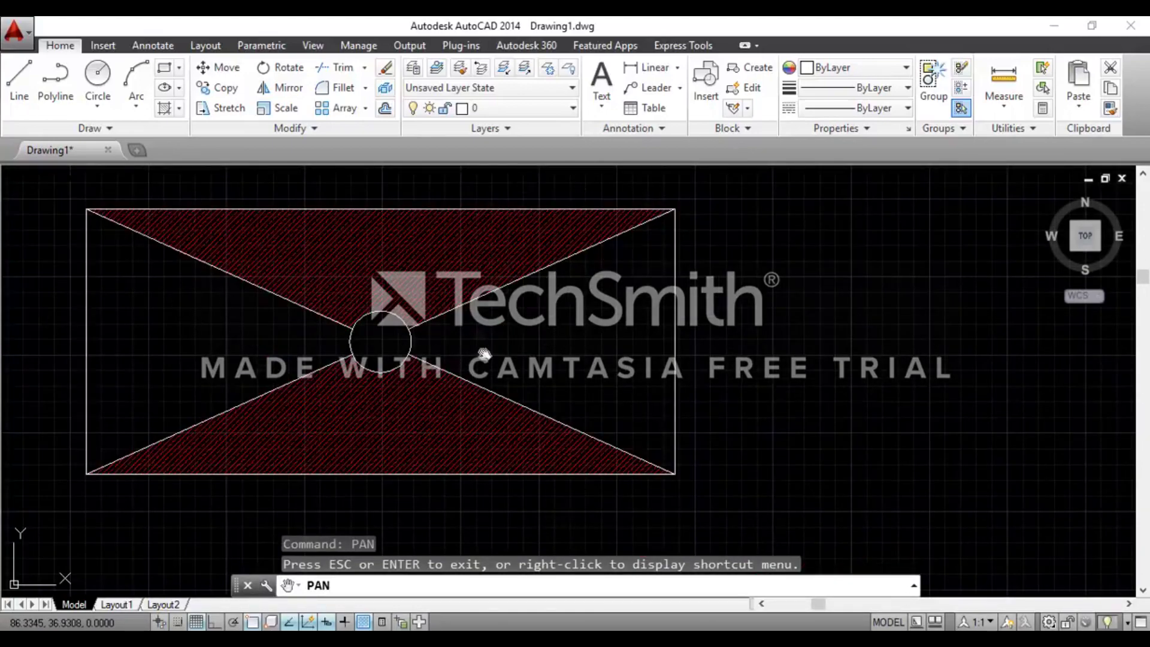
pyautogui.moveTo(301, 325); pyautogui.dragTo(386, 329)
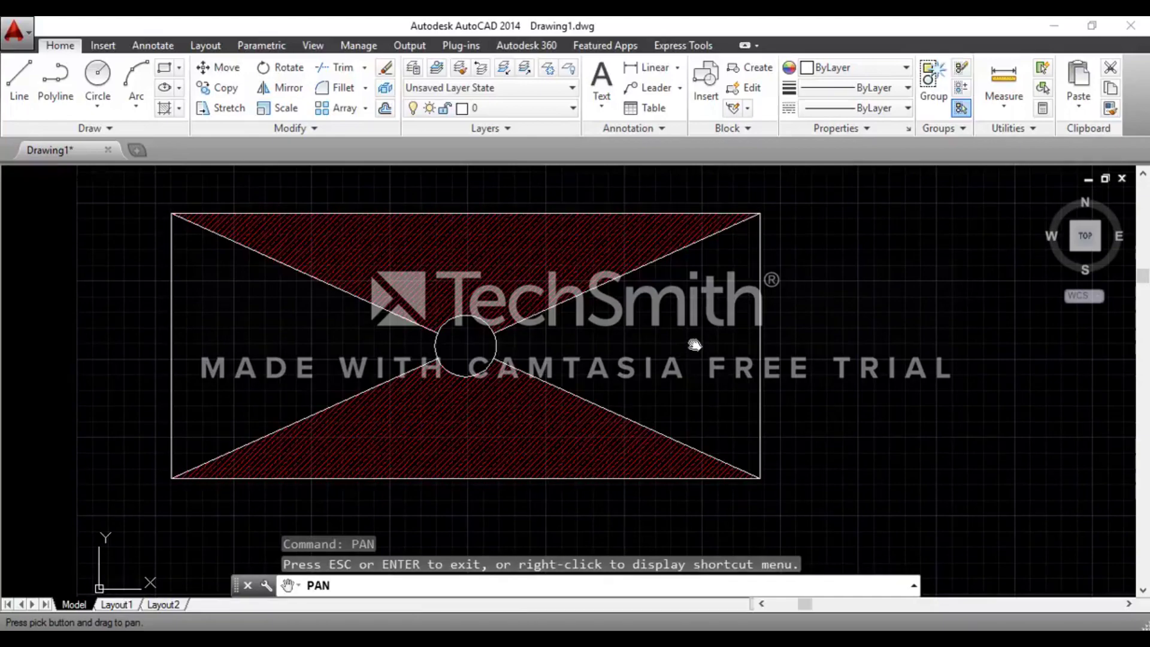
pyautogui.scroll(-3, 694, 345)
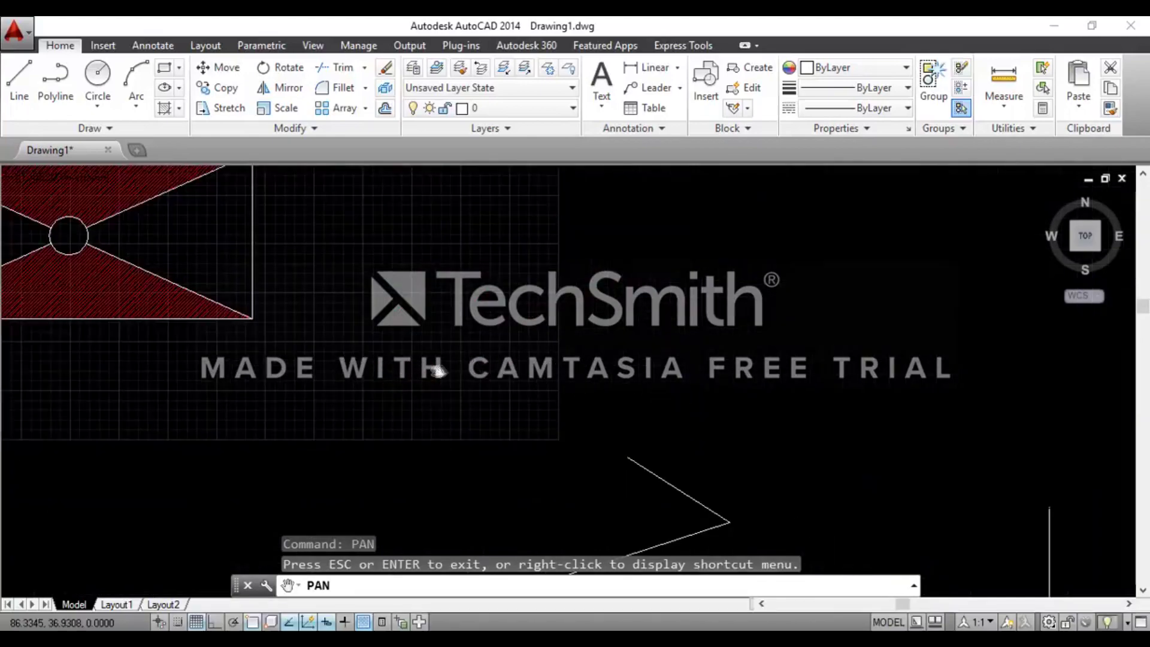
pyautogui.press('Escape')
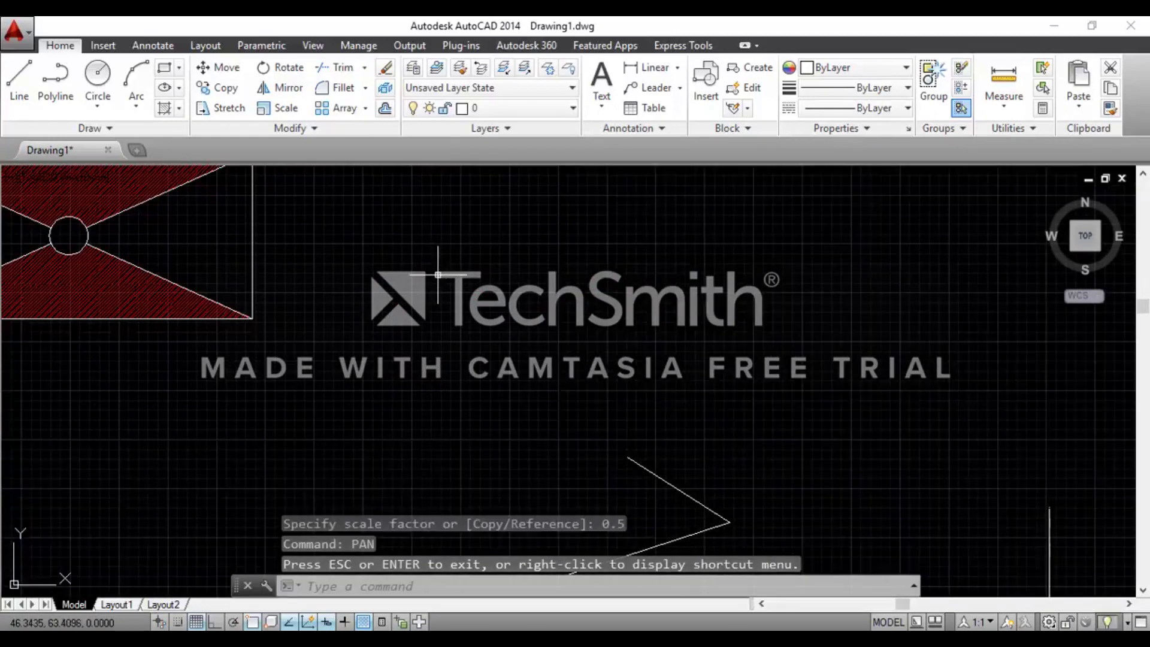
# - Pan the hatched rectangle to the upper left, leaving empty space beside it
pyautogui.scroll(-2, 614, 332)
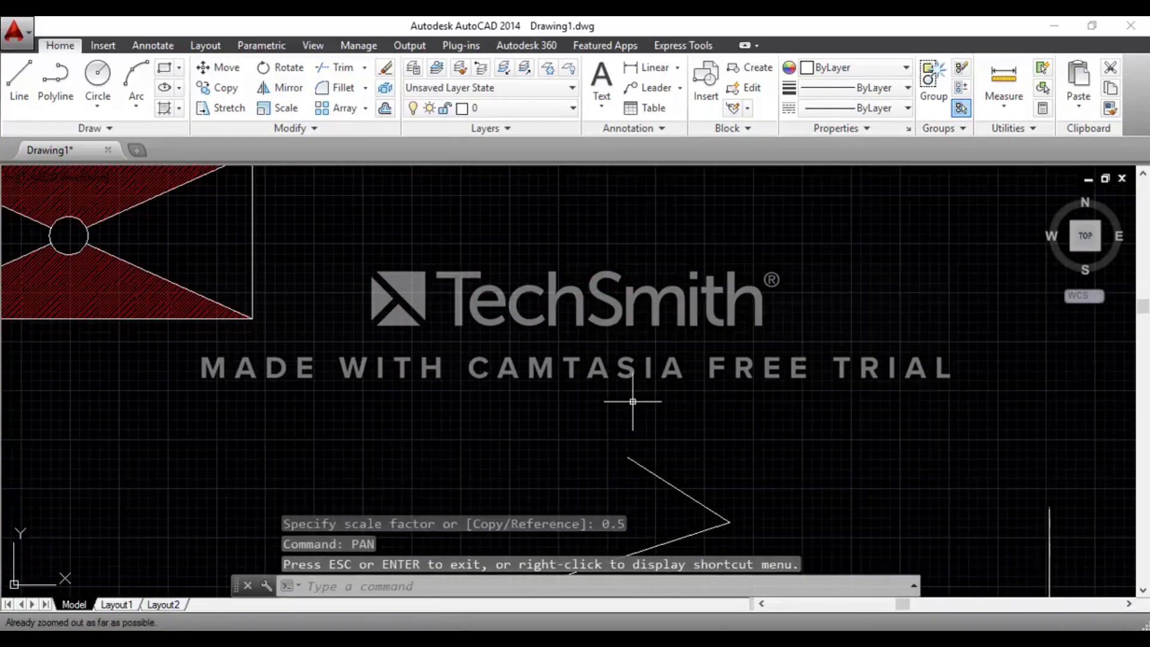
pyautogui.write('PAn')
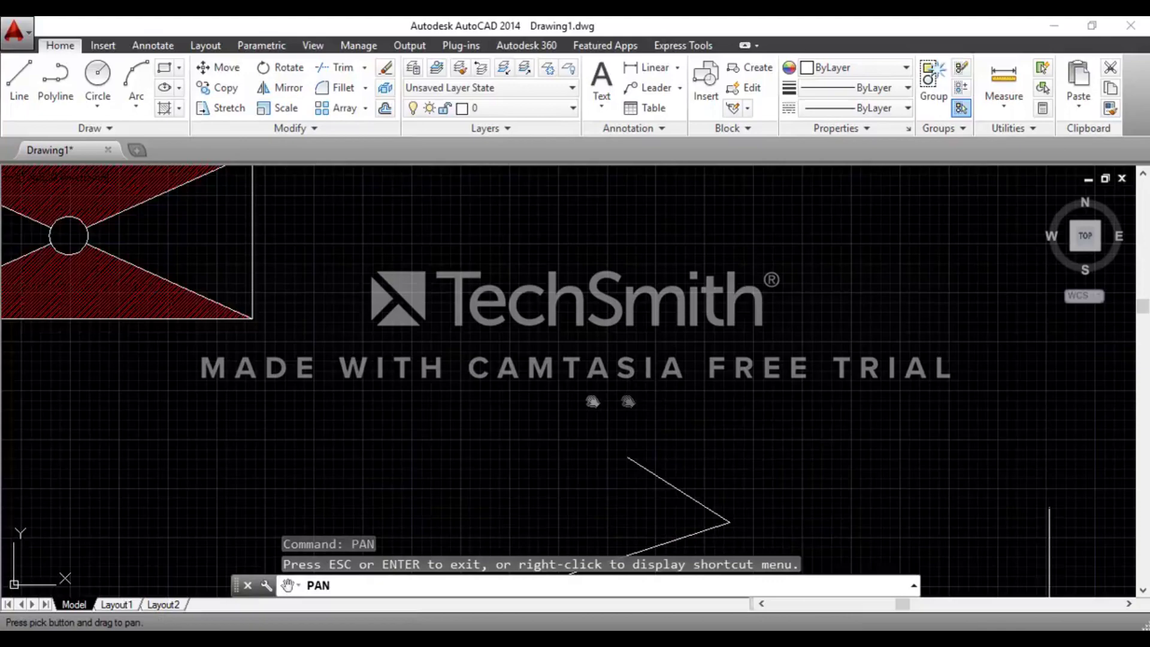
pyautogui.moveTo(238, 298); pyautogui.dragTo(398, 365)
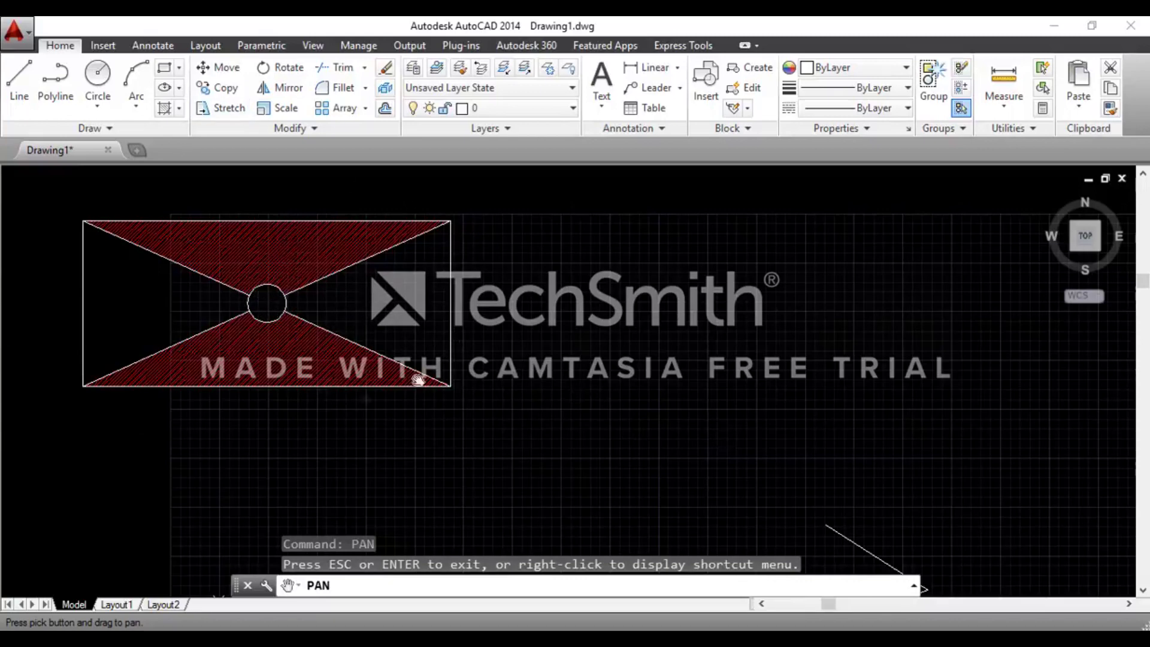
pyautogui.press('Escape')
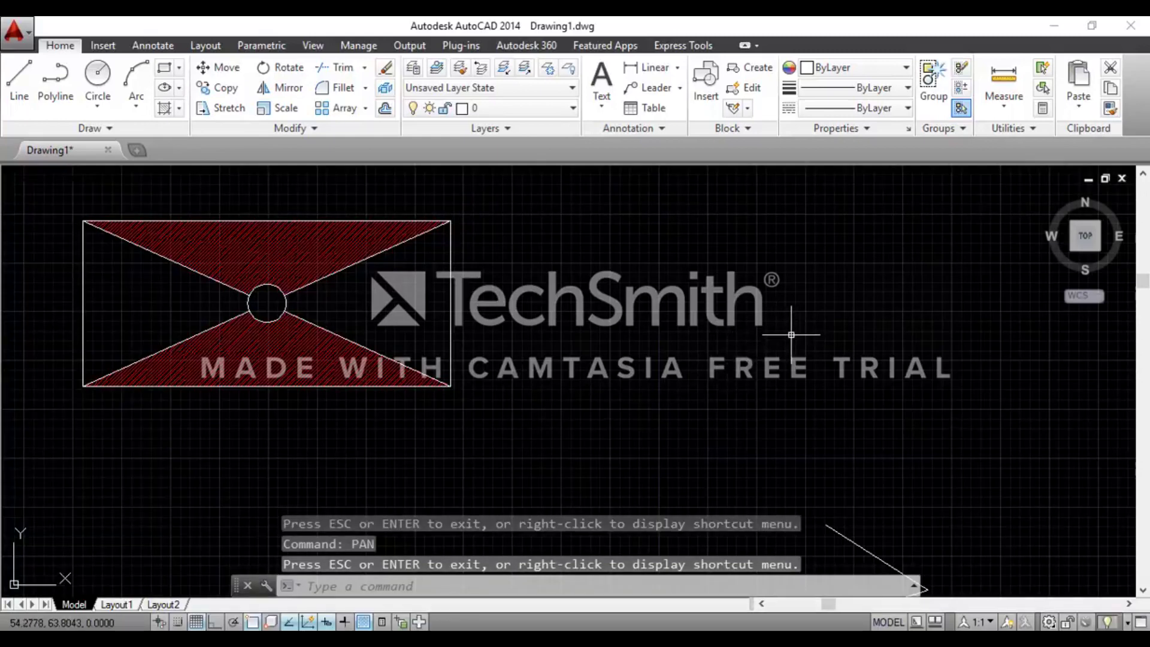
# - Draw a new rectangle to the right of the red-hatched one with REC
pyautogui.write('R')
pyautogui.write('Ec')
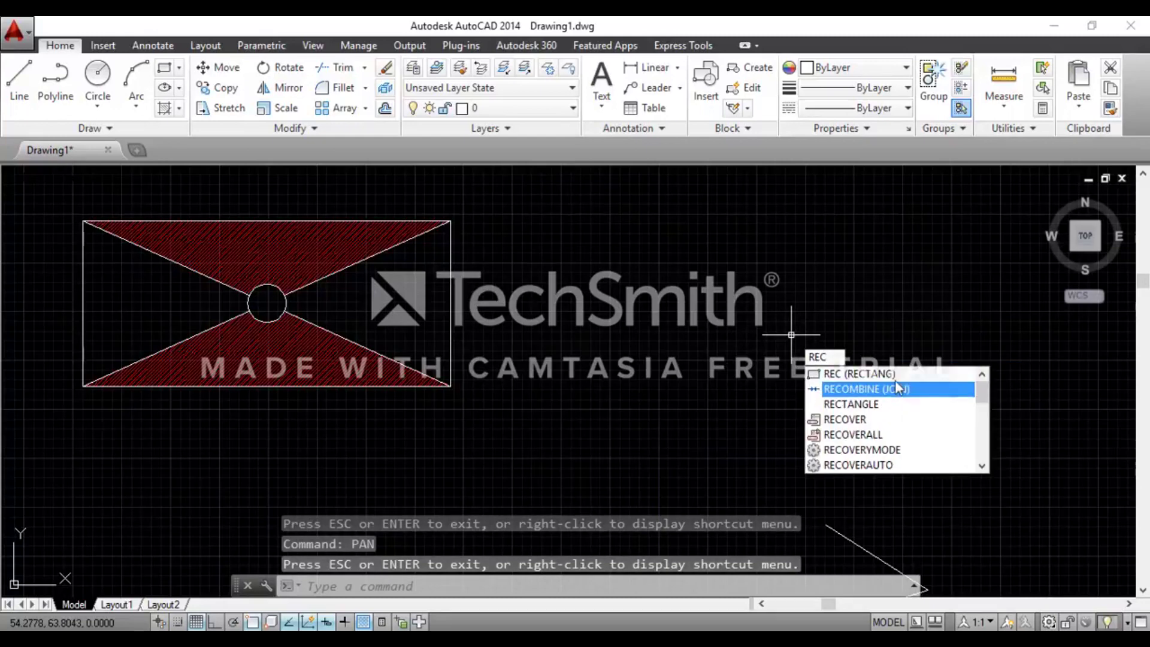
pyautogui.click(896, 372)
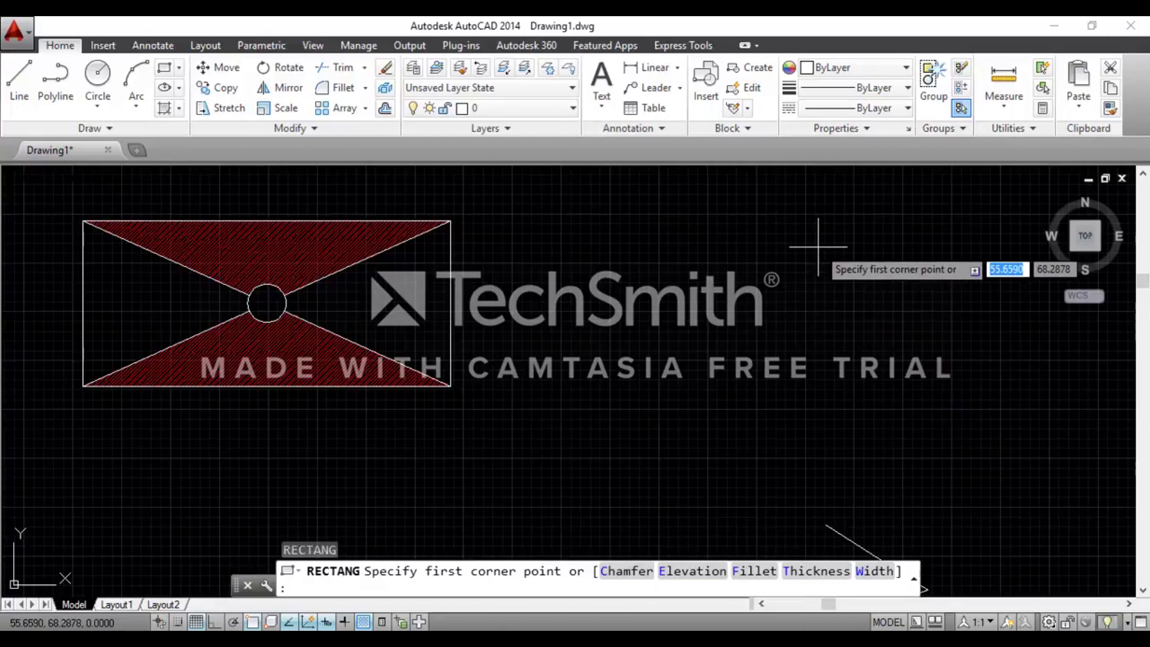
pyautogui.click(794, 218)
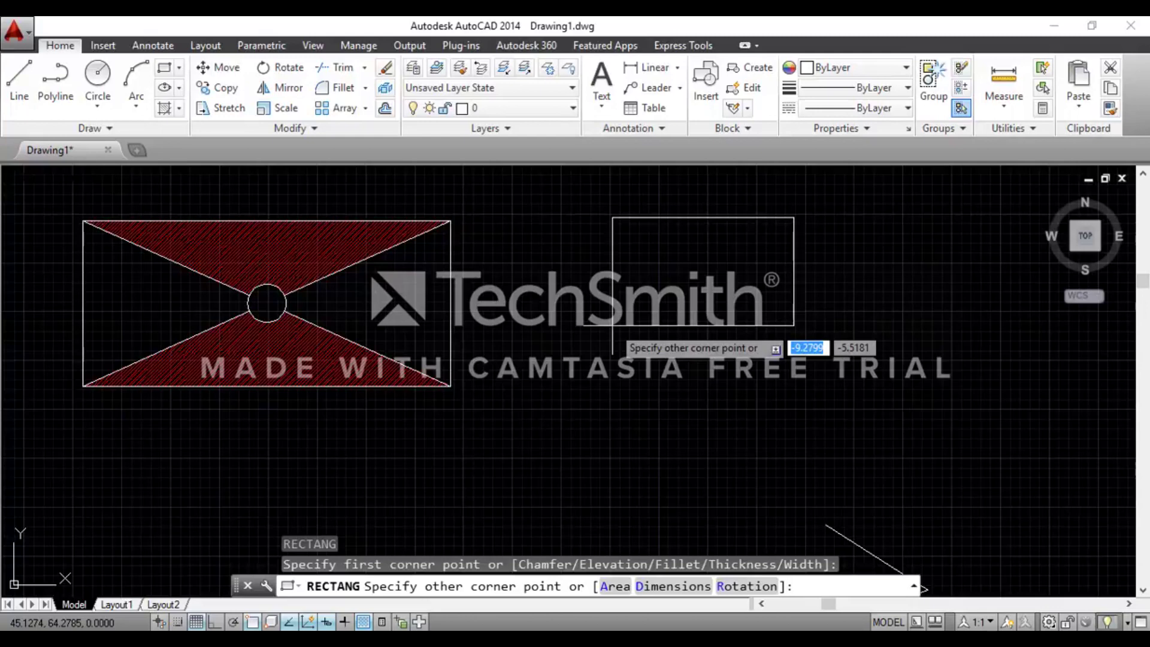
pyautogui.click(612, 325)
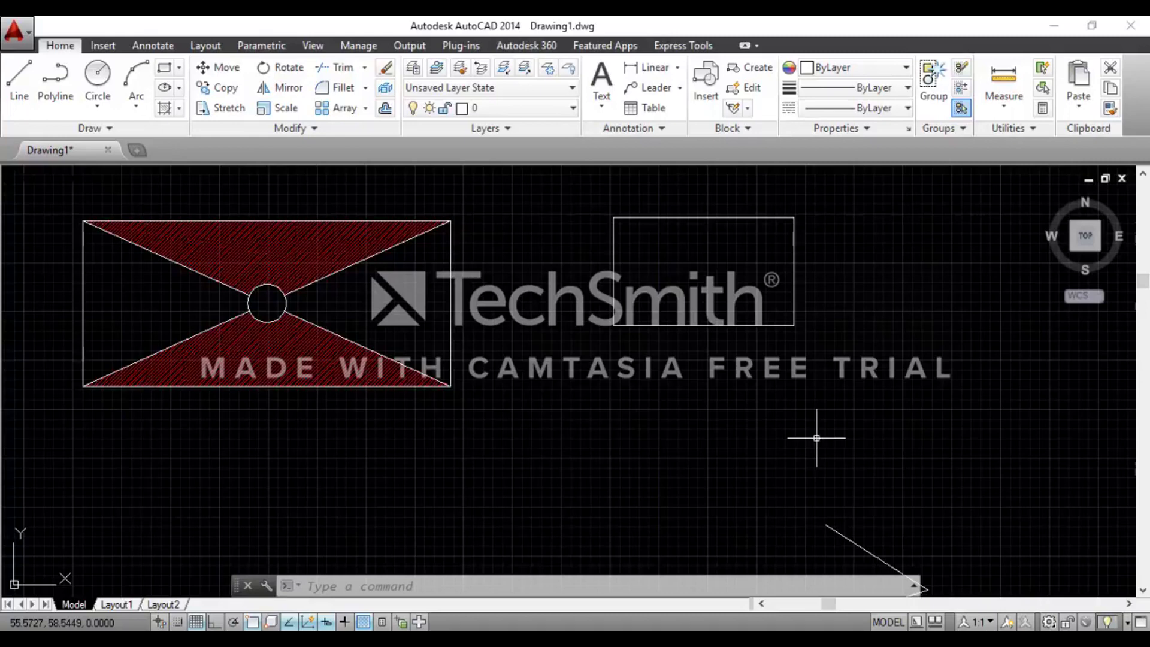
# - Add both corner-to-corner diagonal lines across the new rectangle
pyautogui.write('L')
pyautogui.press('Return')
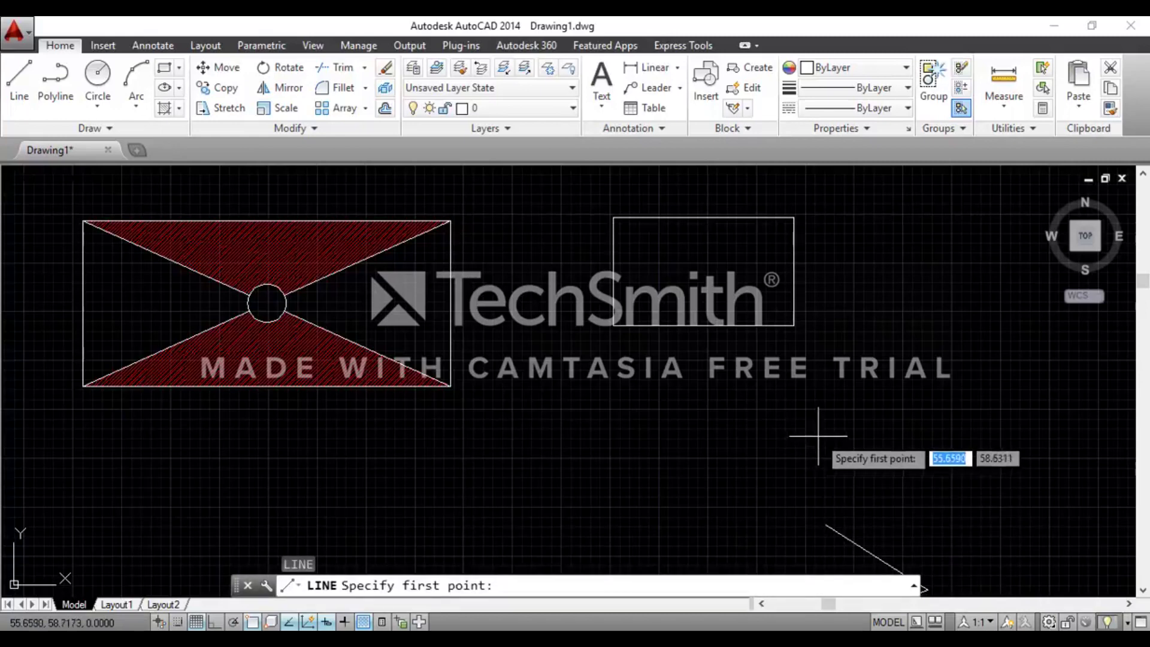
pyautogui.click(794, 218)
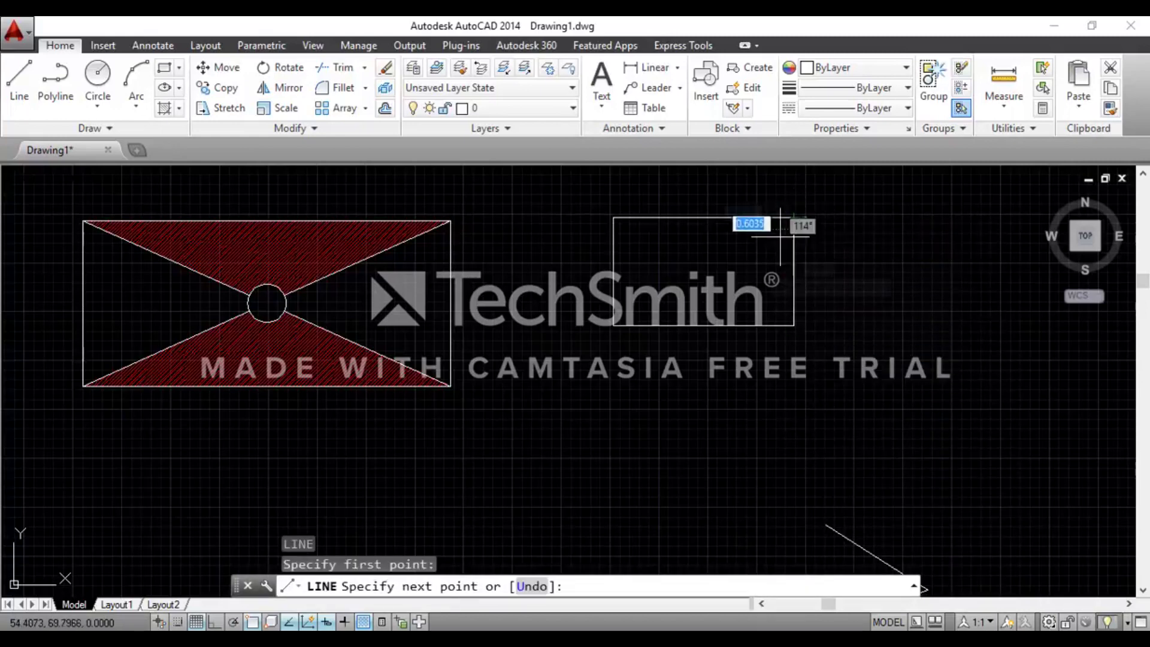
pyautogui.press('Escape')
pyautogui.press('Return')
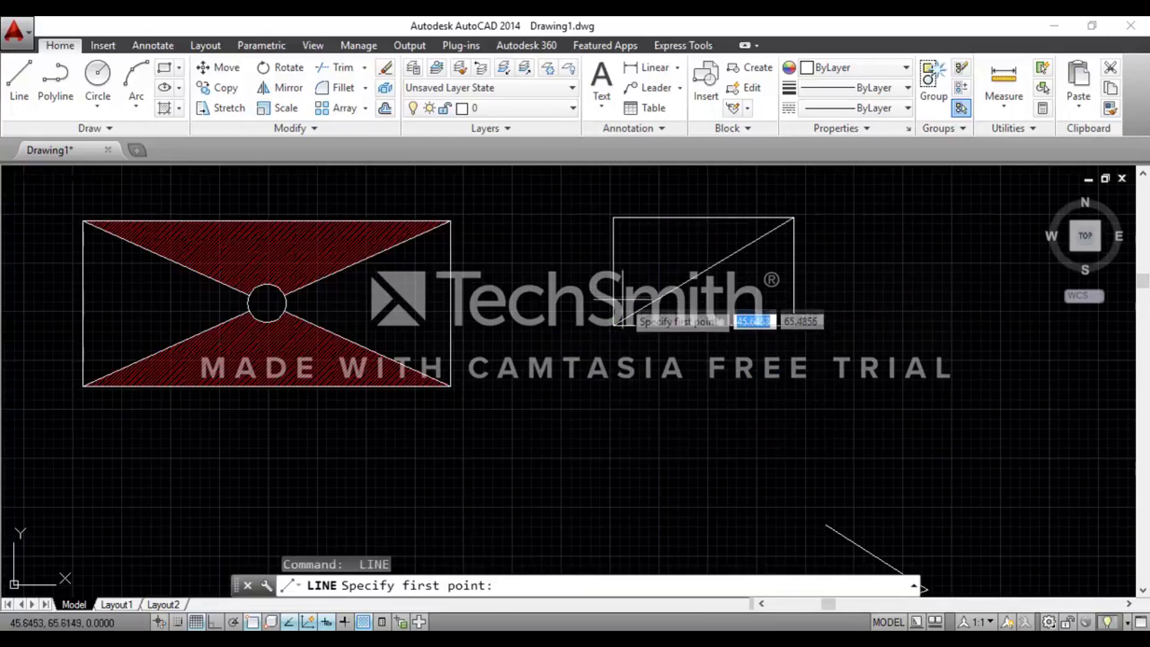
pyautogui.click(613, 218)
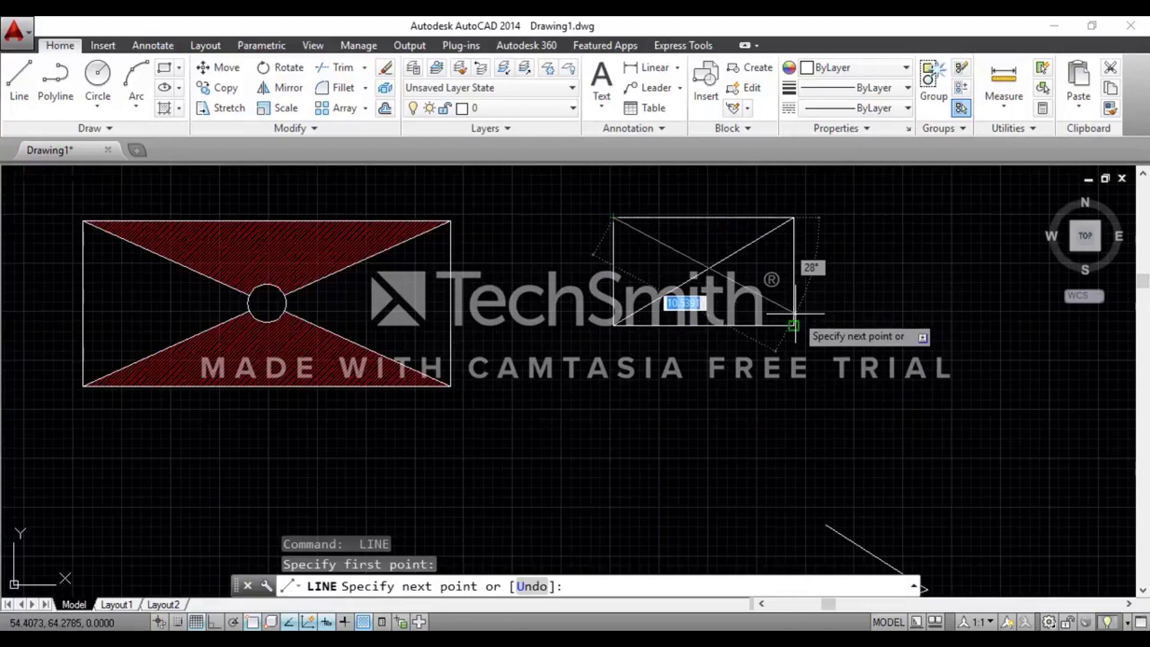
pyautogui.click(794, 325)
pyautogui.press('Return')
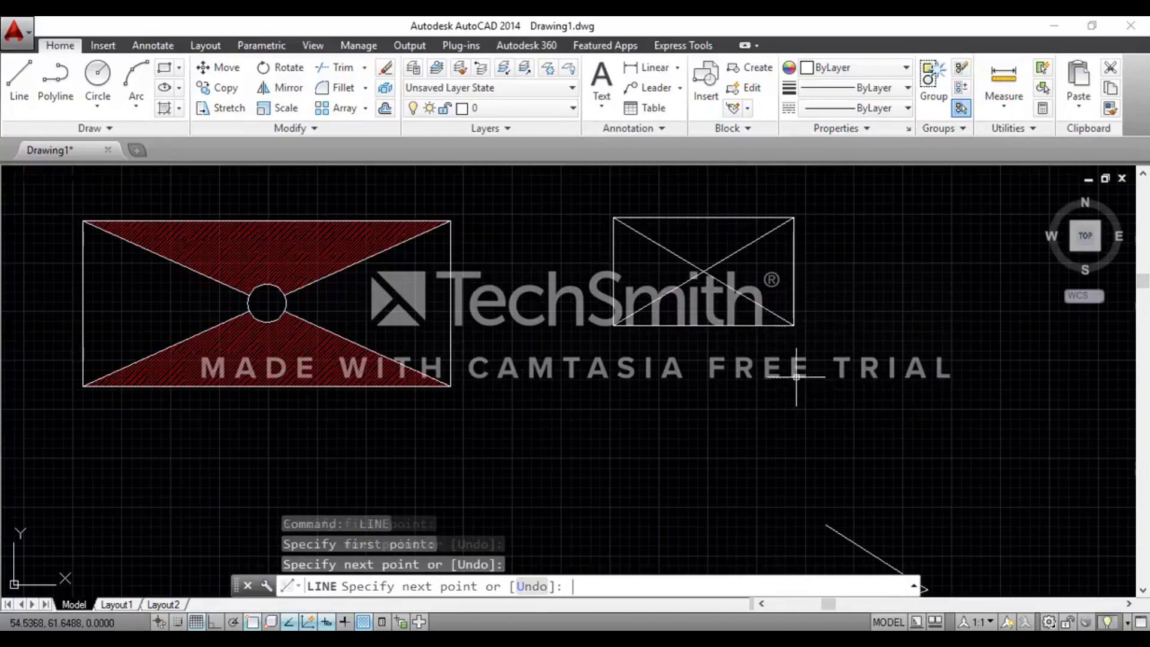
pyautogui.scroll(2, 695, 179)
pyautogui.scroll(-1, 600, 311)
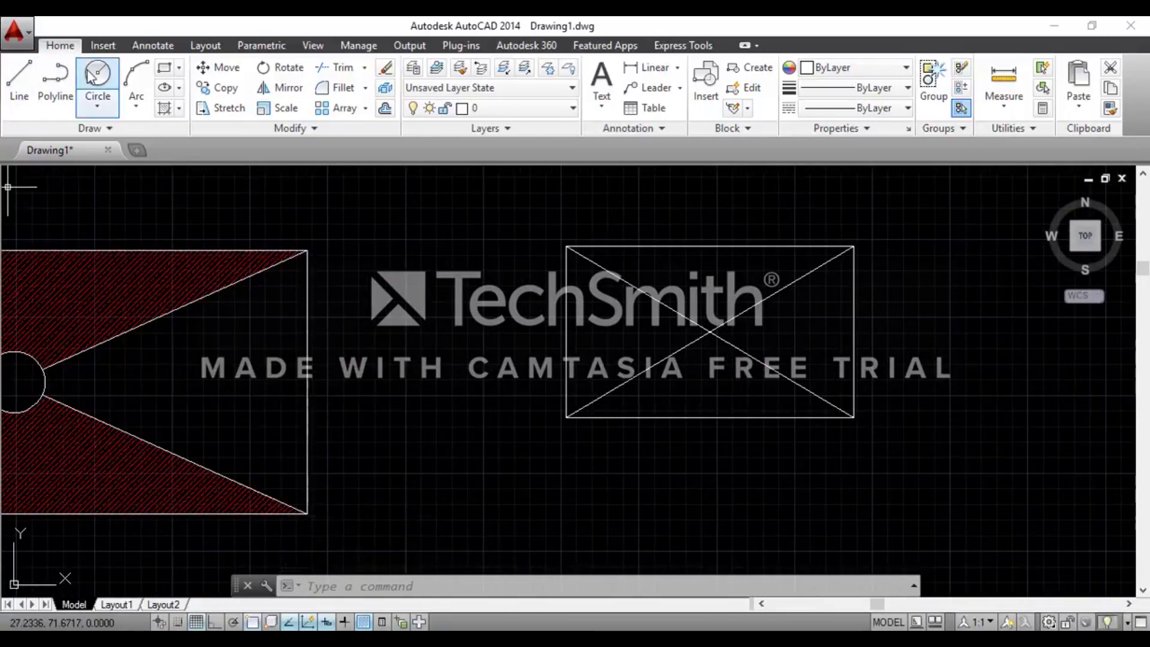
# - Draw a circle of radius about 0.45 centred at the diagonals' intersection
pyautogui.write('c')
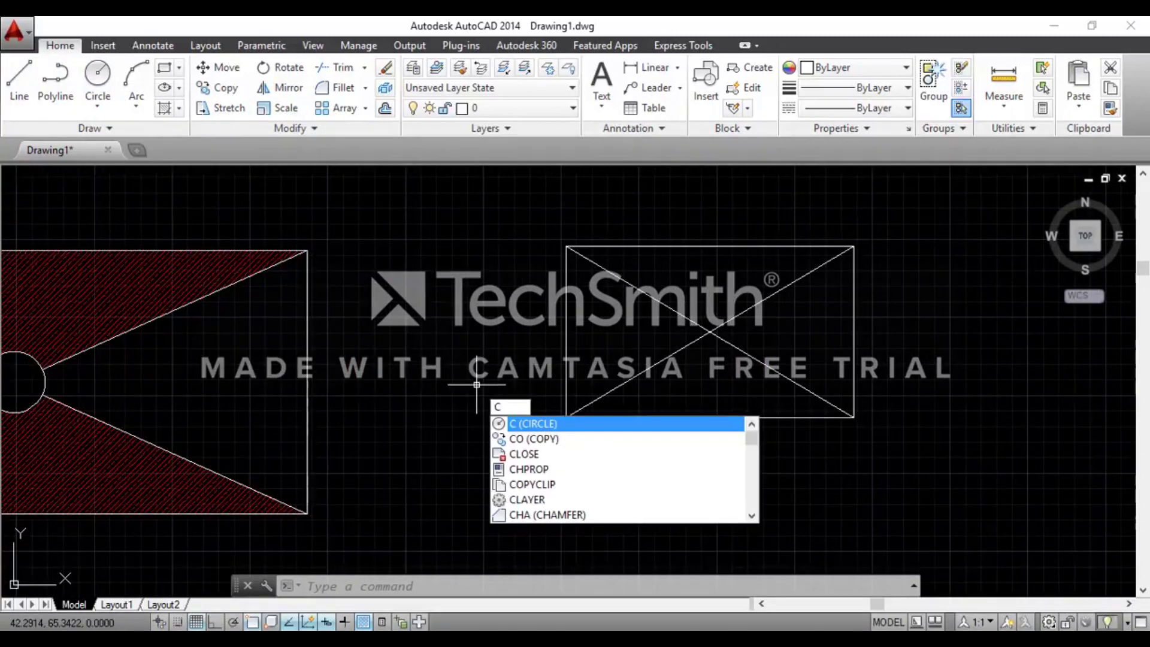
pyautogui.press('Return')
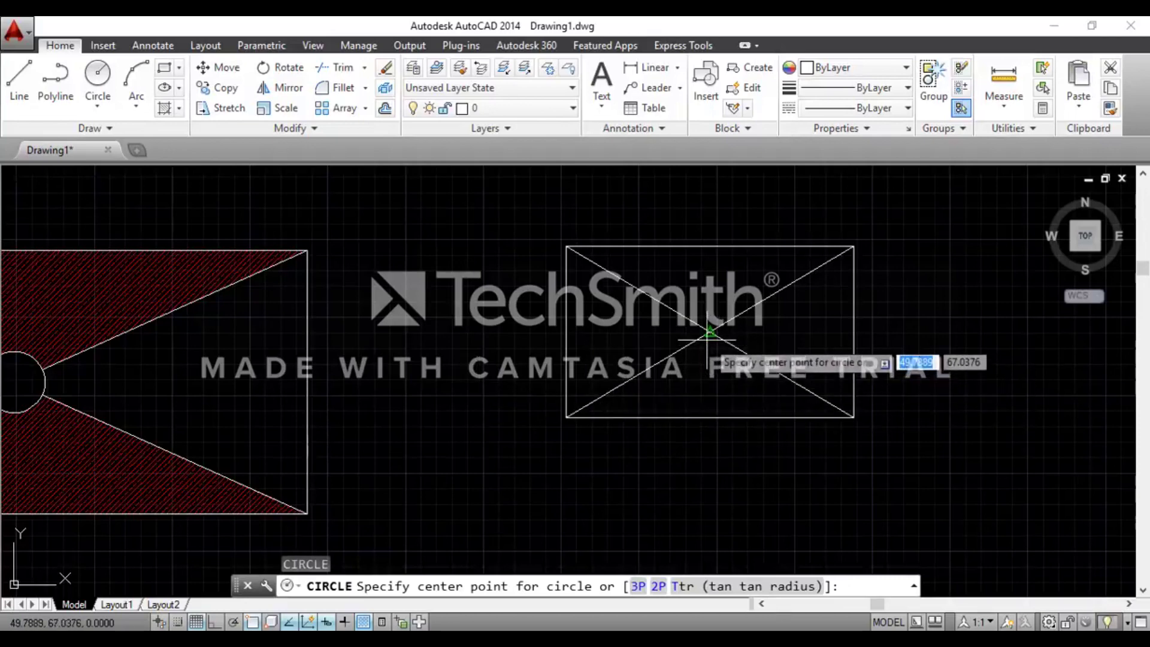
pyautogui.click(710, 332)
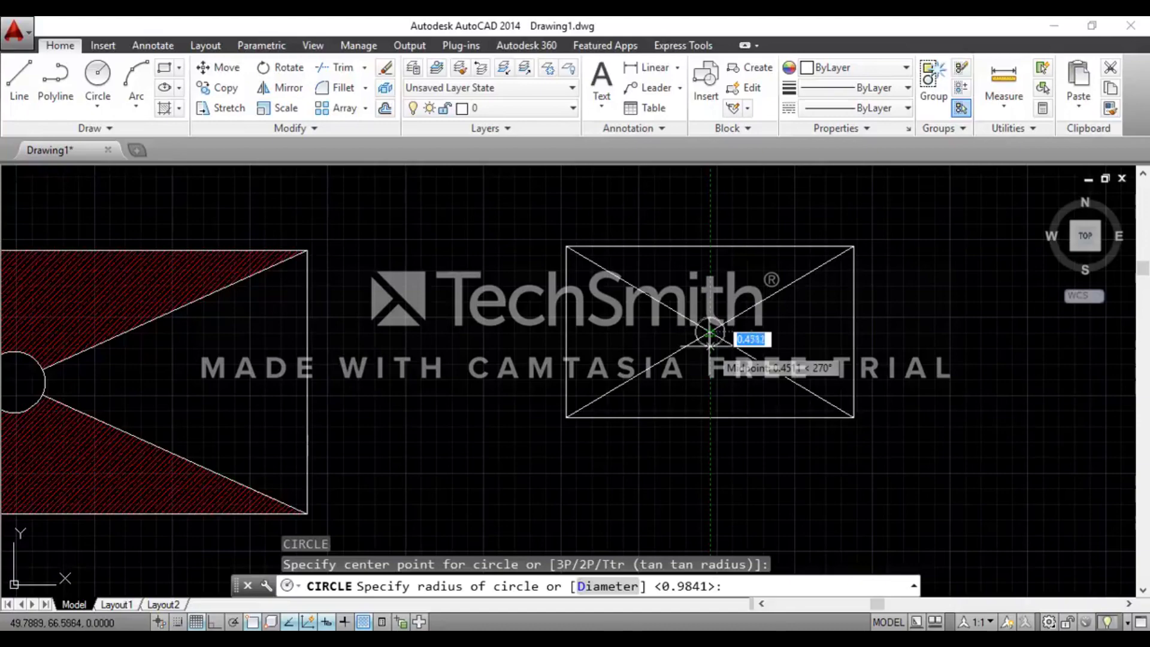
pyautogui.click(710, 347)
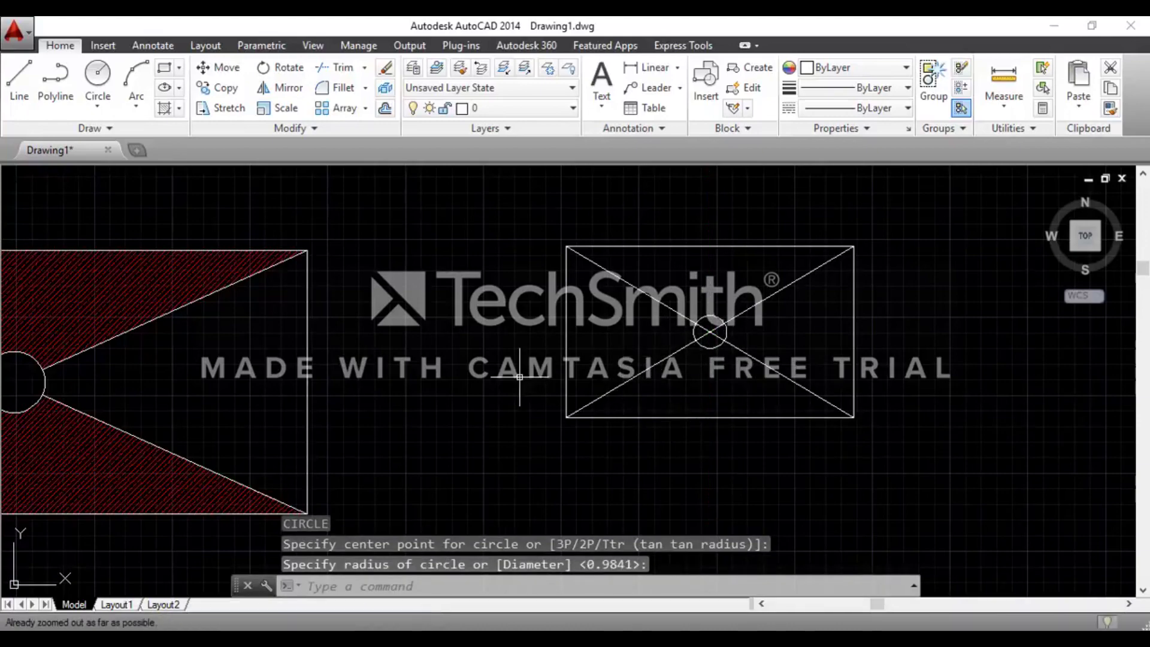
pyautogui.scroll(-1, 519, 375)
pyautogui.scroll(3, 679, 308)
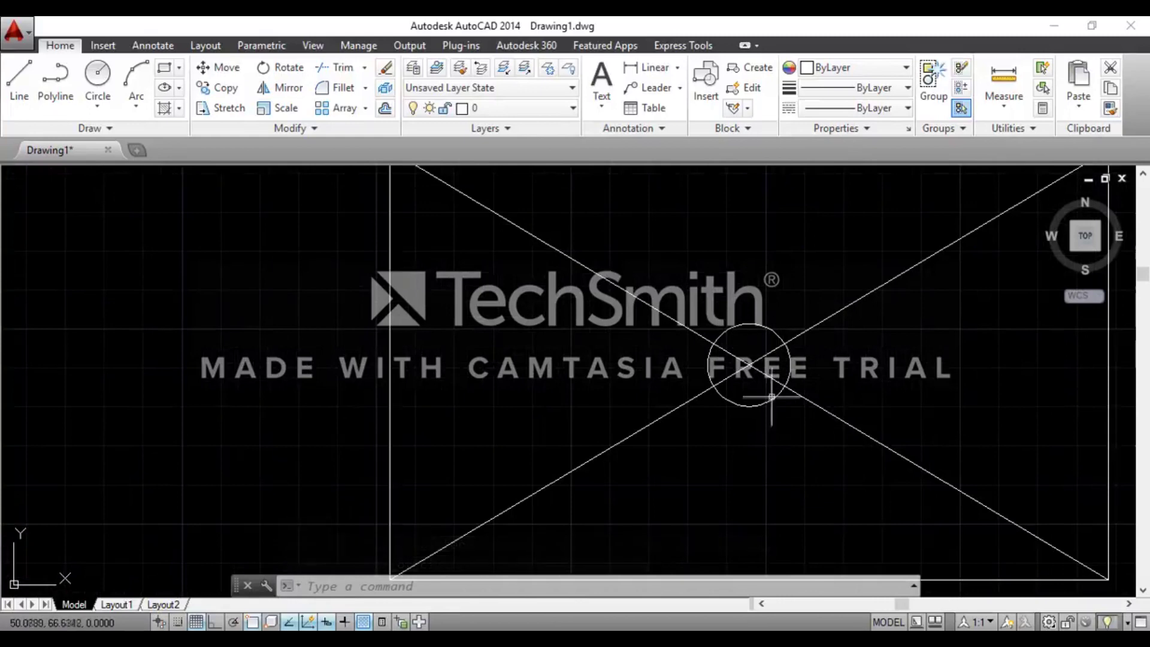
# - Start TRIM using all objects as cutting edges
pyautogui.scroll(-2, 743, 353)
pyautogui.scroll(2, 1037, 416)
pyautogui.scroll(-2, 1037, 416)
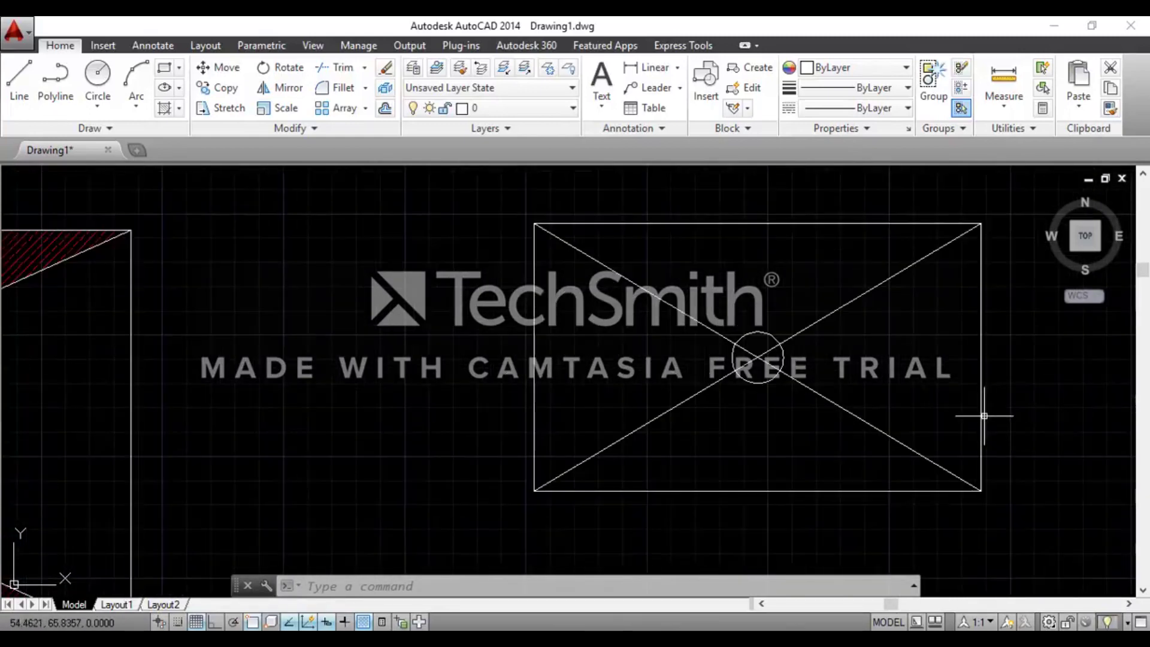
pyautogui.write('TR')
pyautogui.press('Return')
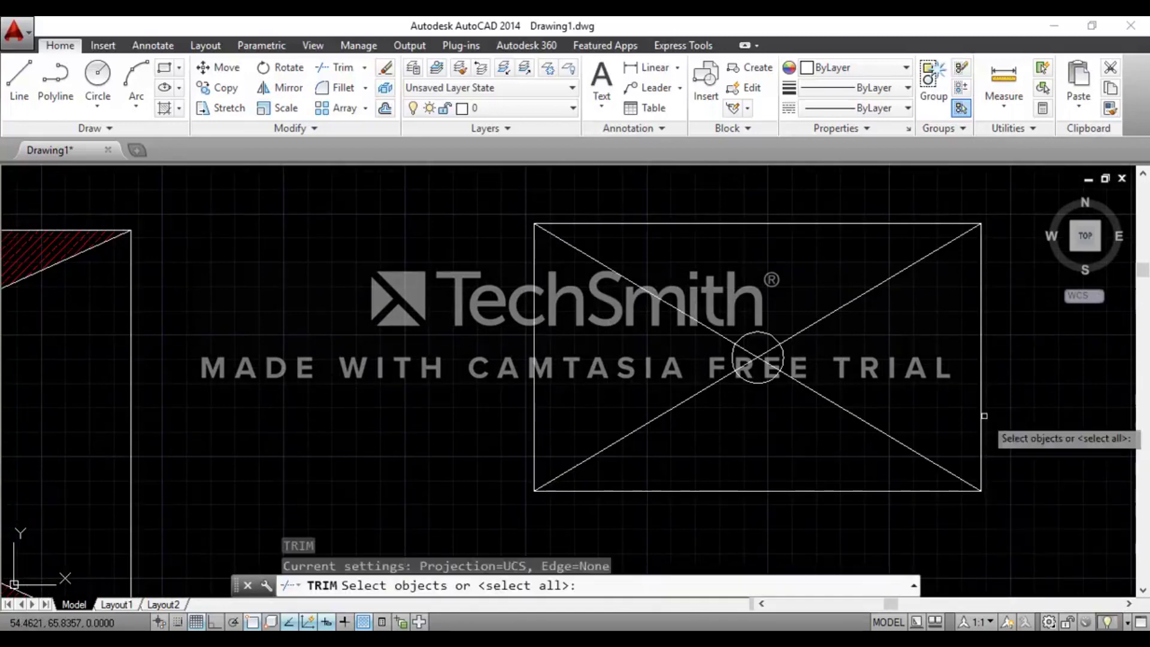
pyautogui.press('Return')
pyautogui.scroll(2, 794, 383)
pyautogui.scroll(2, 767, 360)
# - Trim away the four diagonal pieces inside the small circle
pyautogui.click(756, 312)
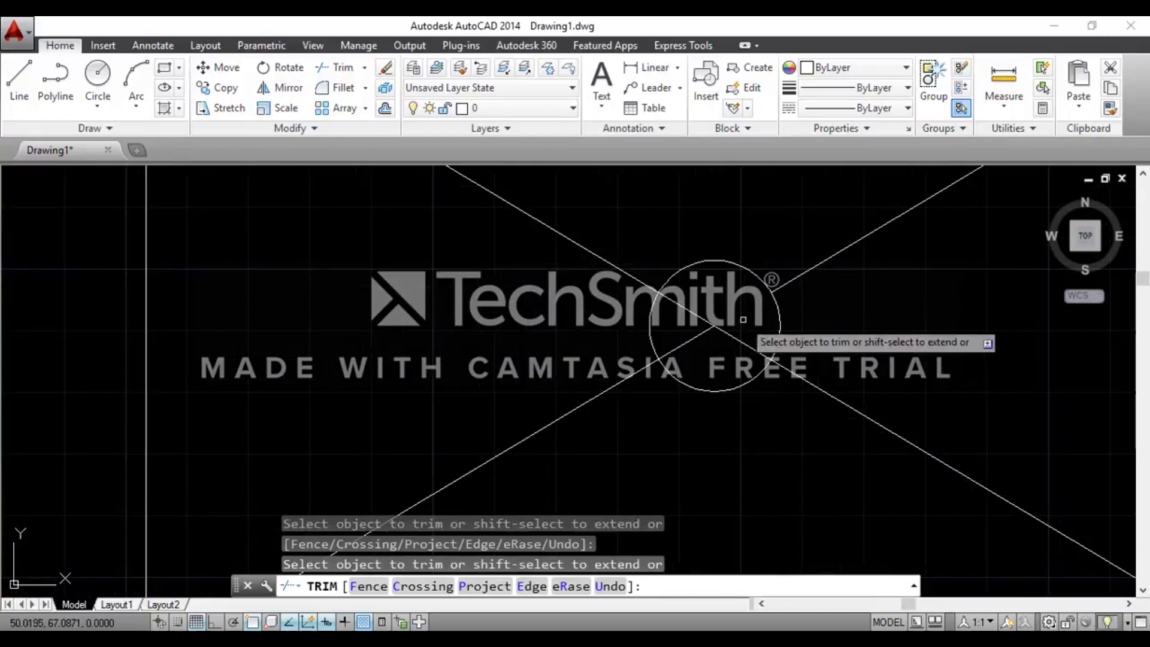
pyautogui.click(734, 337)
pyautogui.click(698, 316)
pyautogui.click(695, 337)
pyautogui.scroll(-1, 717, 335)
pyautogui.scroll(-4, 718, 335)
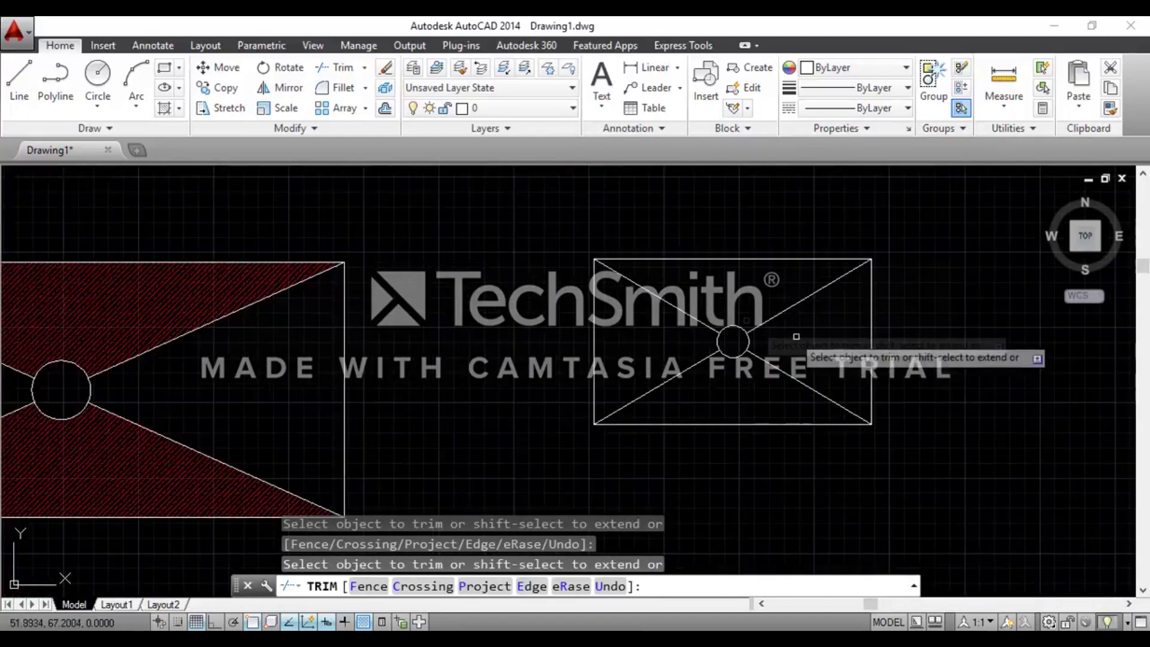
pyautogui.scroll(2, 779, 407)
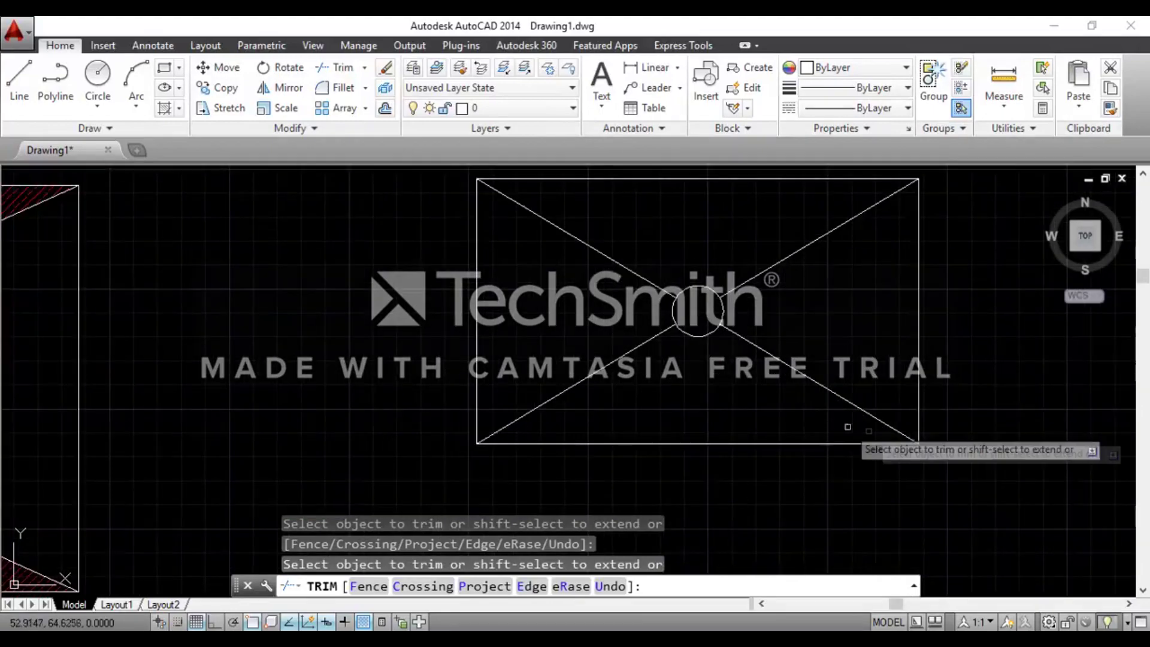
pyautogui.scroll(-3, 869, 414)
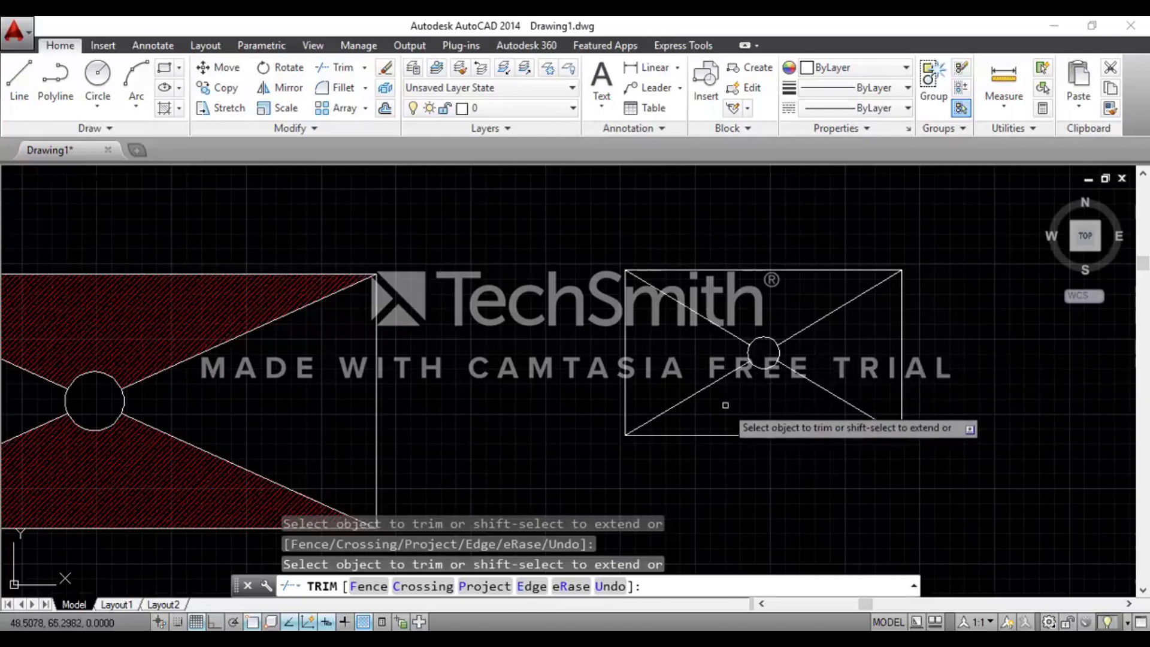
pyautogui.press('Escape')
pyautogui.press('Escape')
pyautogui.press('Escape')
pyautogui.press('Escape')
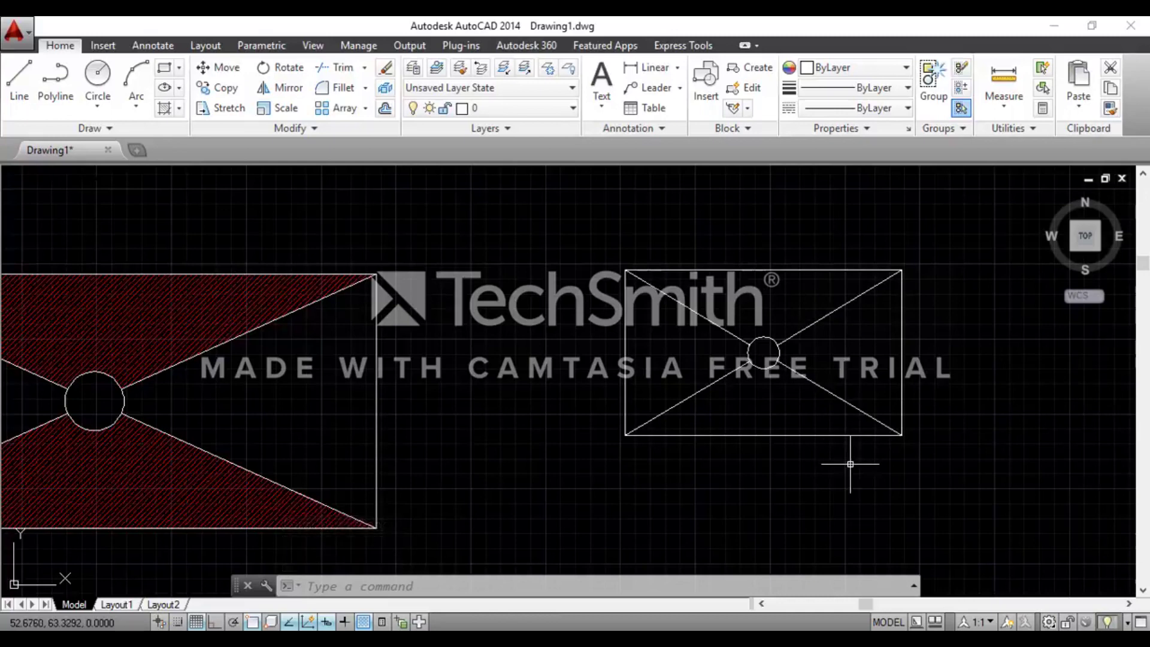
pyautogui.write('H')
# - Hatch the new rectangle's upper and lower triangles with ANSI31
pyautogui.press('Return')
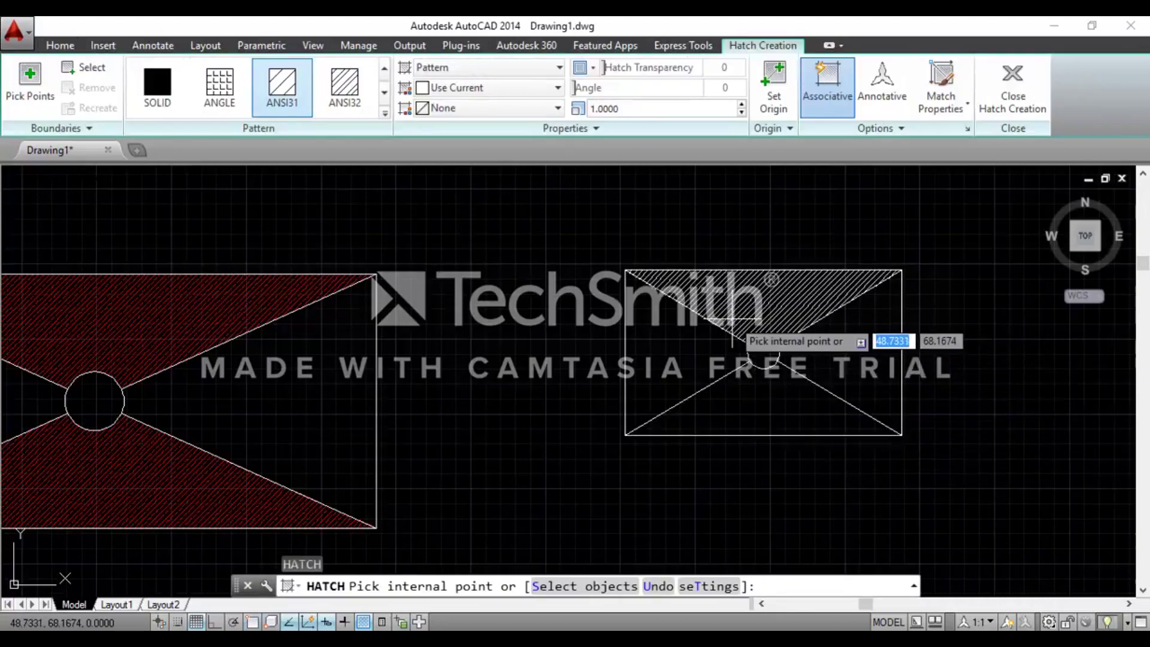
pyautogui.click(762, 322)
pyautogui.click(779, 407)
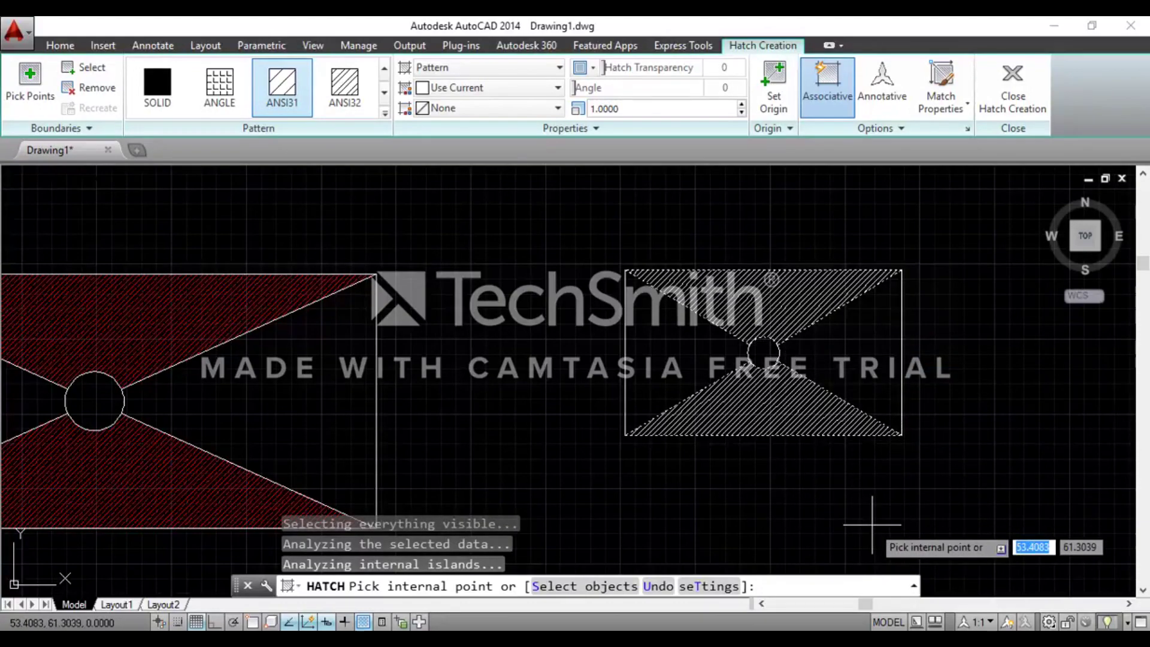
pyautogui.scroll(2, 762, 308)
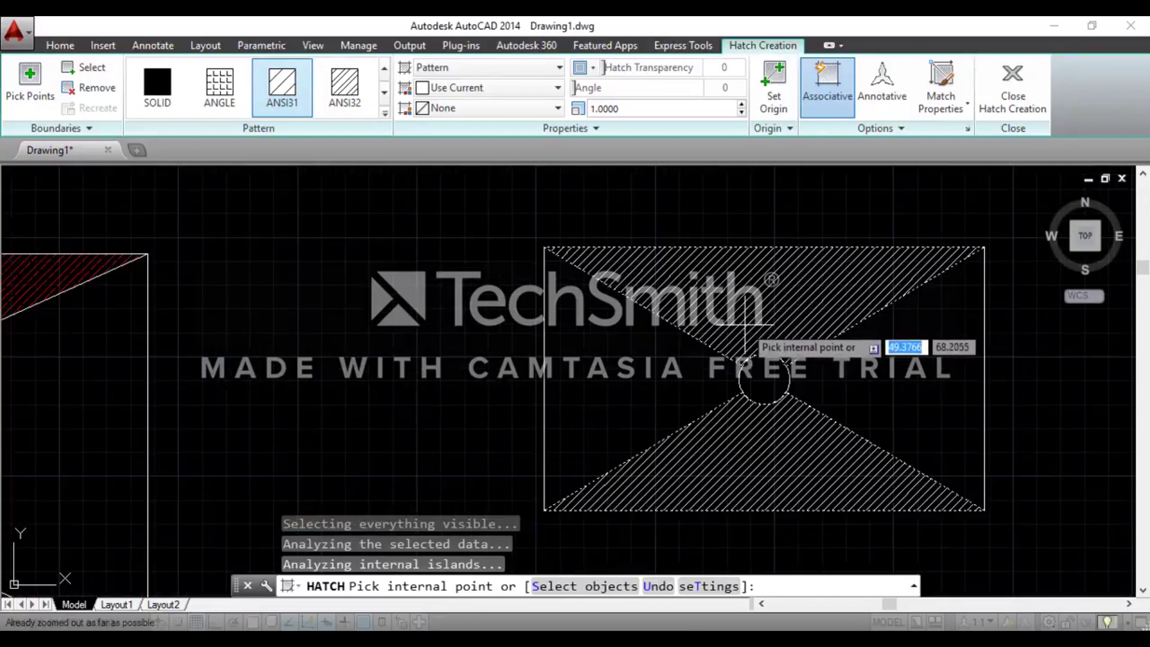
pyautogui.press('Escape')
pyautogui.press('Escape')
pyautogui.press('Escape')
pyautogui.press('Escape')
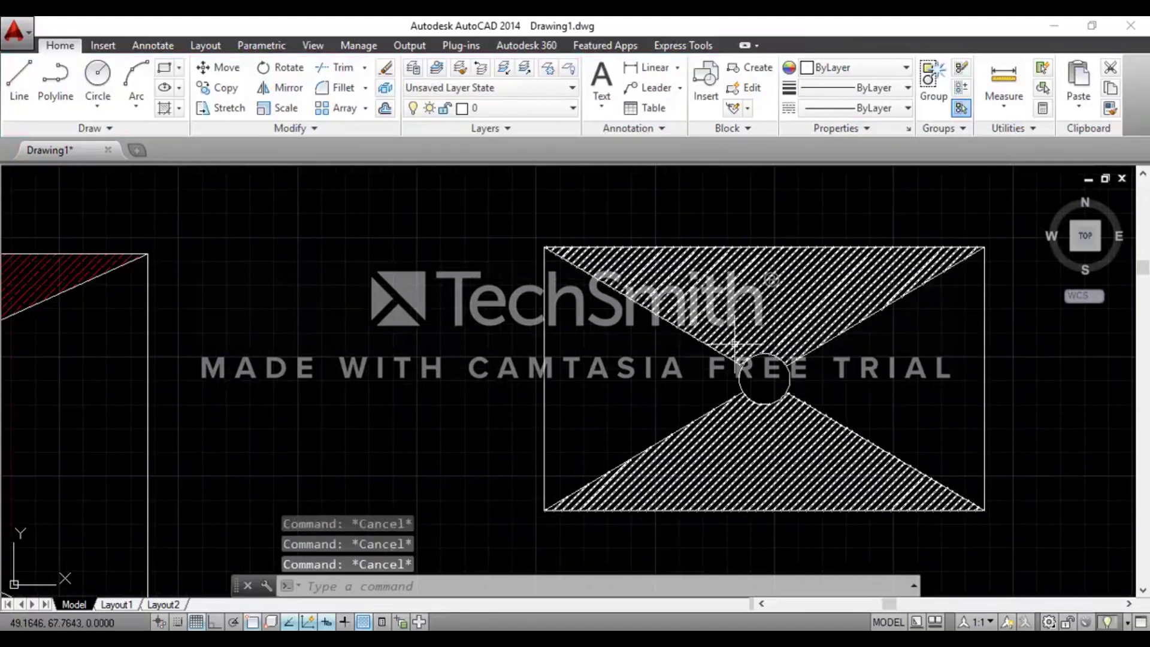
# - Select the new triangle hatch and change its colour to Yellow
pyautogui.click(745, 290)
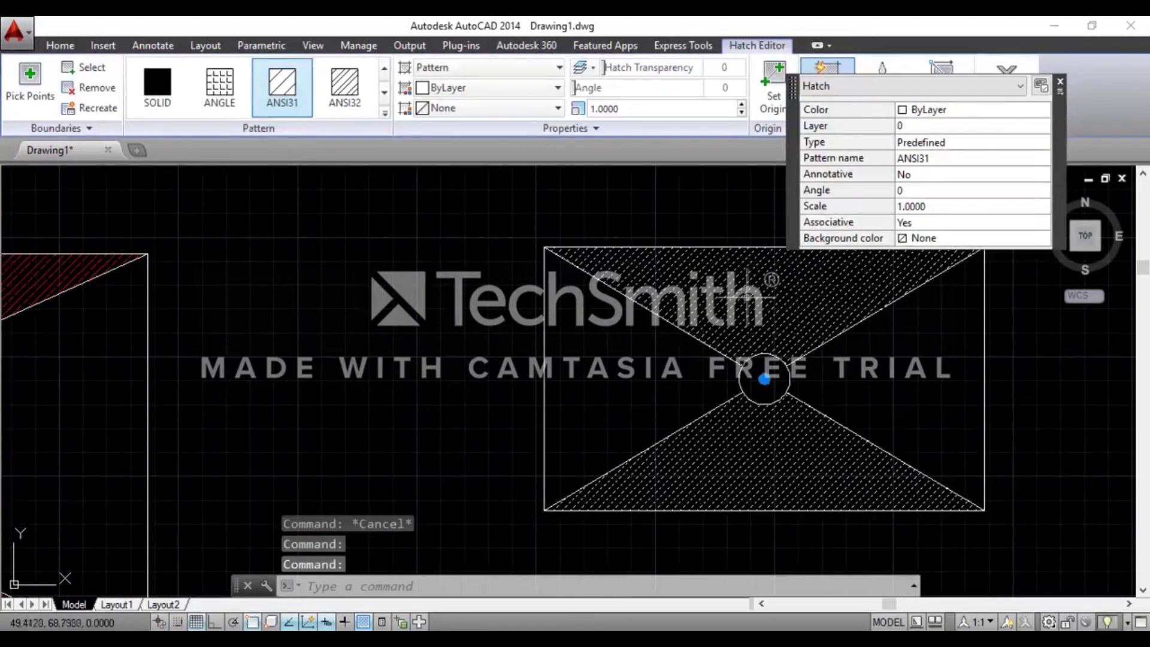
pyautogui.click(907, 115)
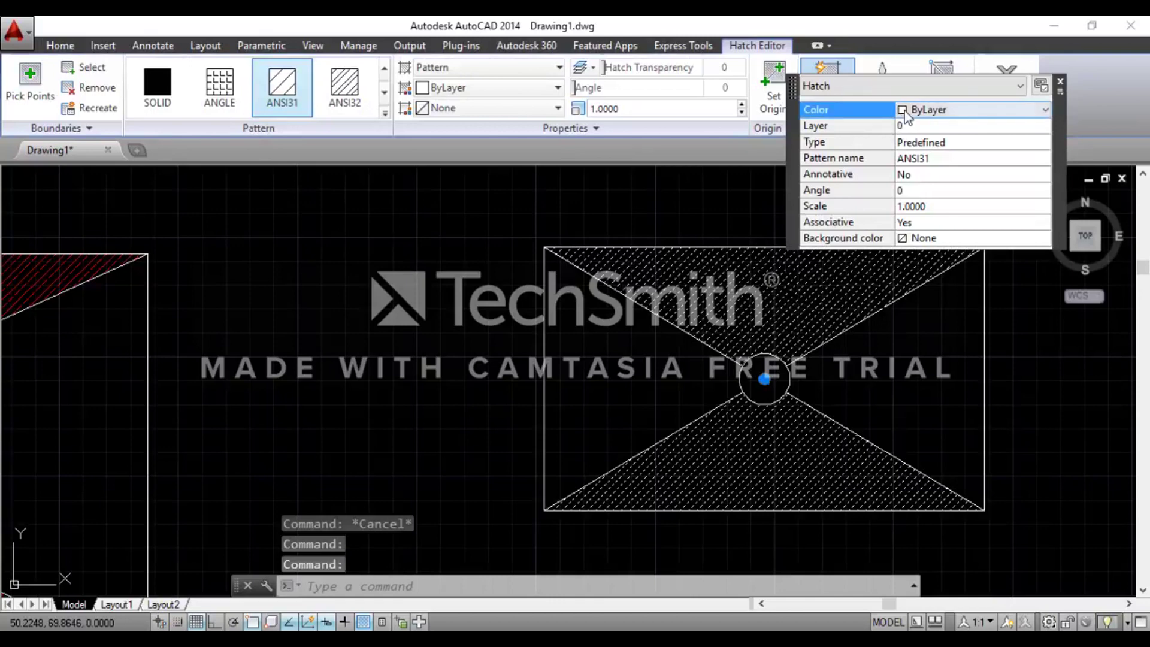
pyautogui.click(951, 110)
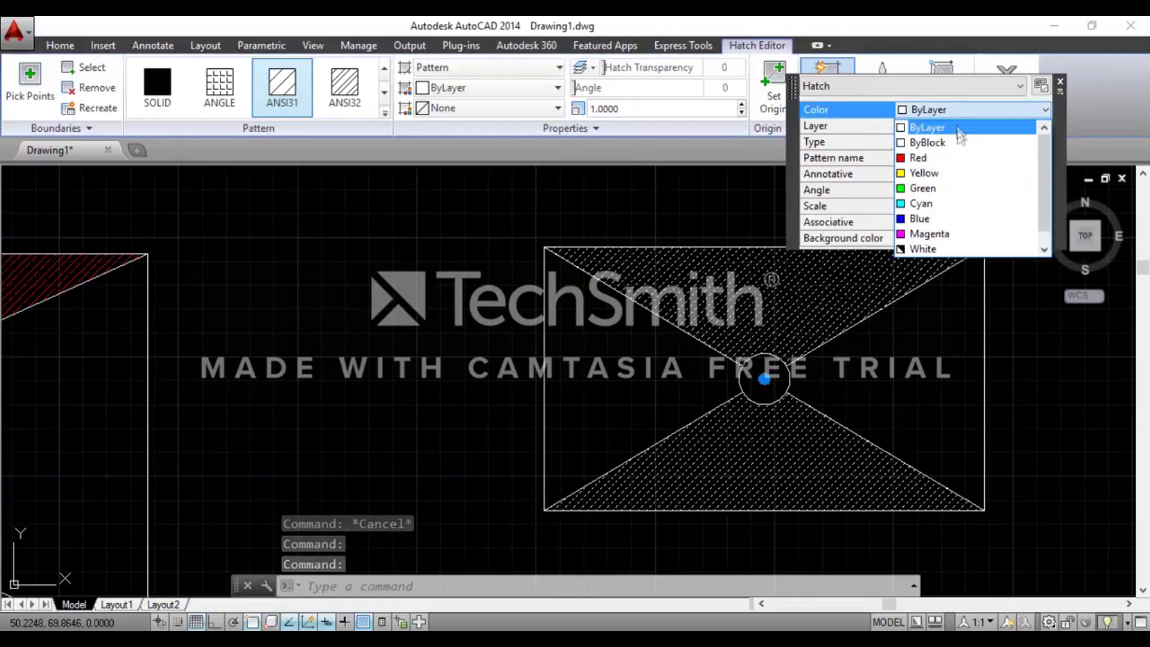
pyautogui.click(953, 175)
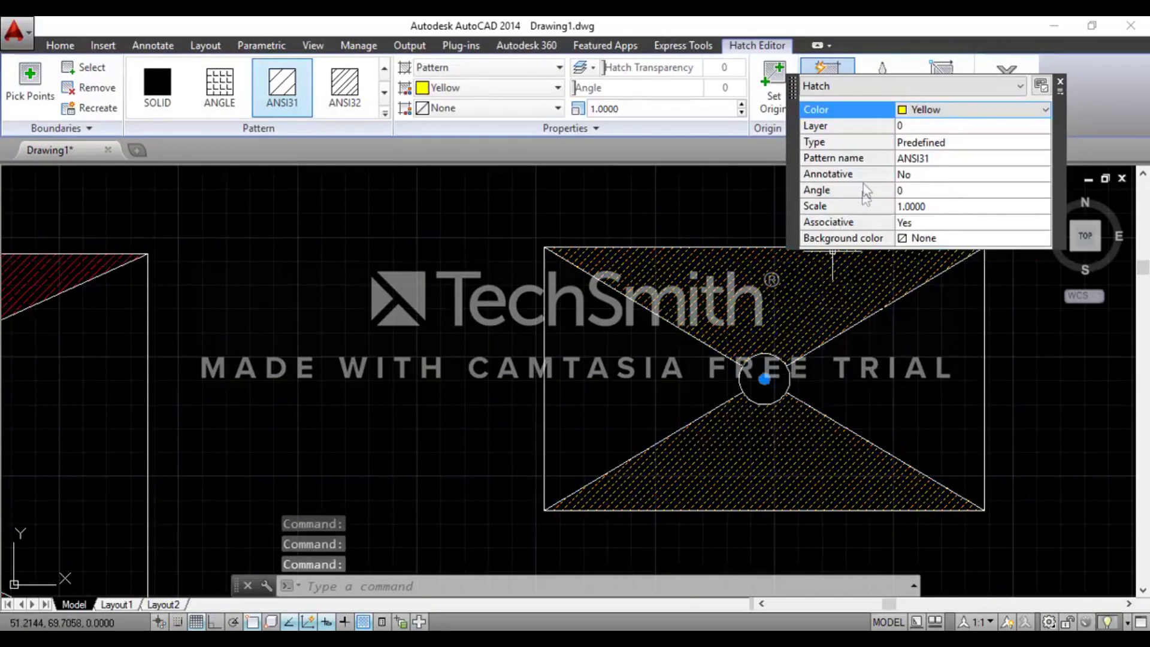
# - Change the hatch pattern to ANSI38 in Quick Properties
pyautogui.click(946, 158)
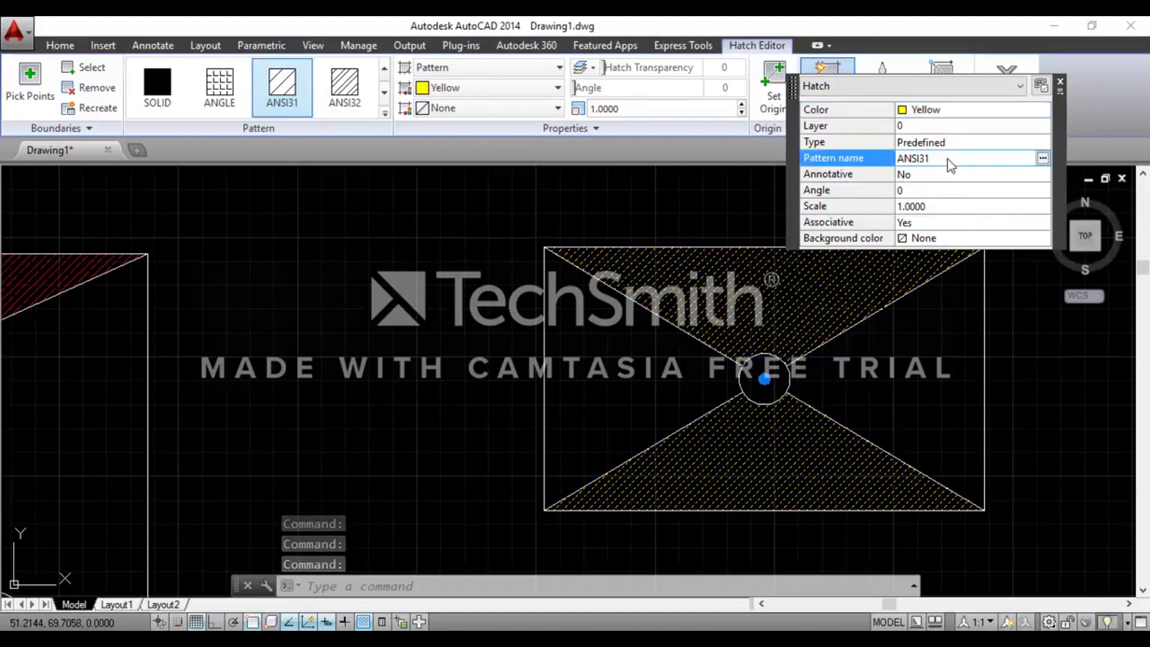
pyautogui.click(1043, 159)
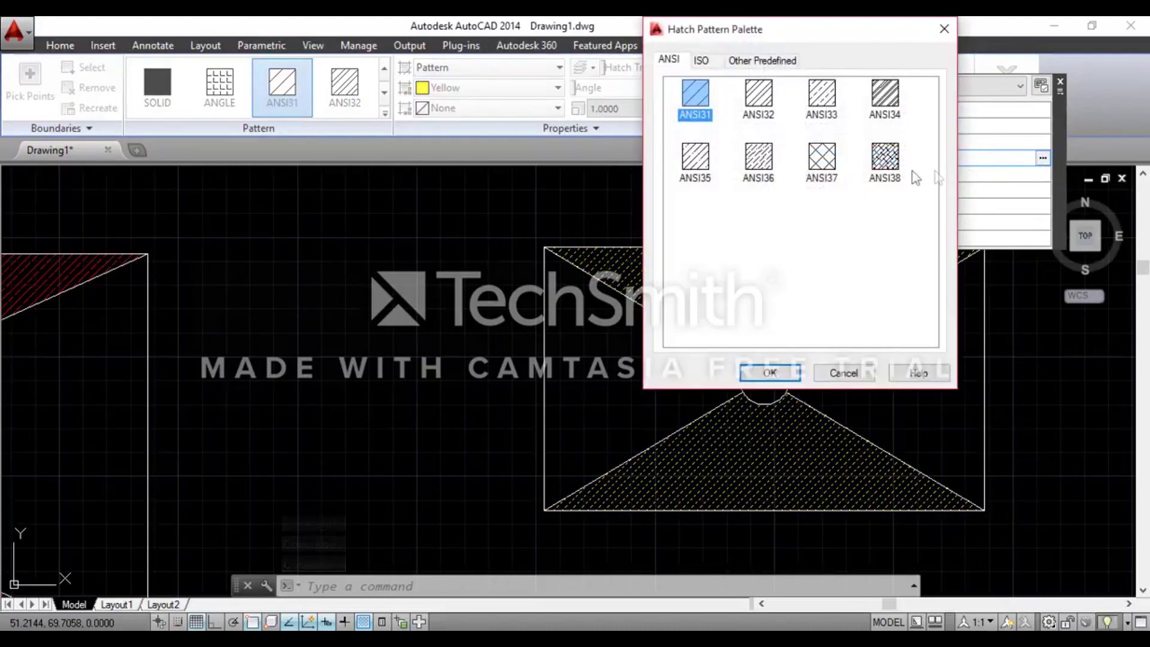
pyautogui.click(759, 99)
pyautogui.click(839, 113)
pyautogui.click(888, 114)
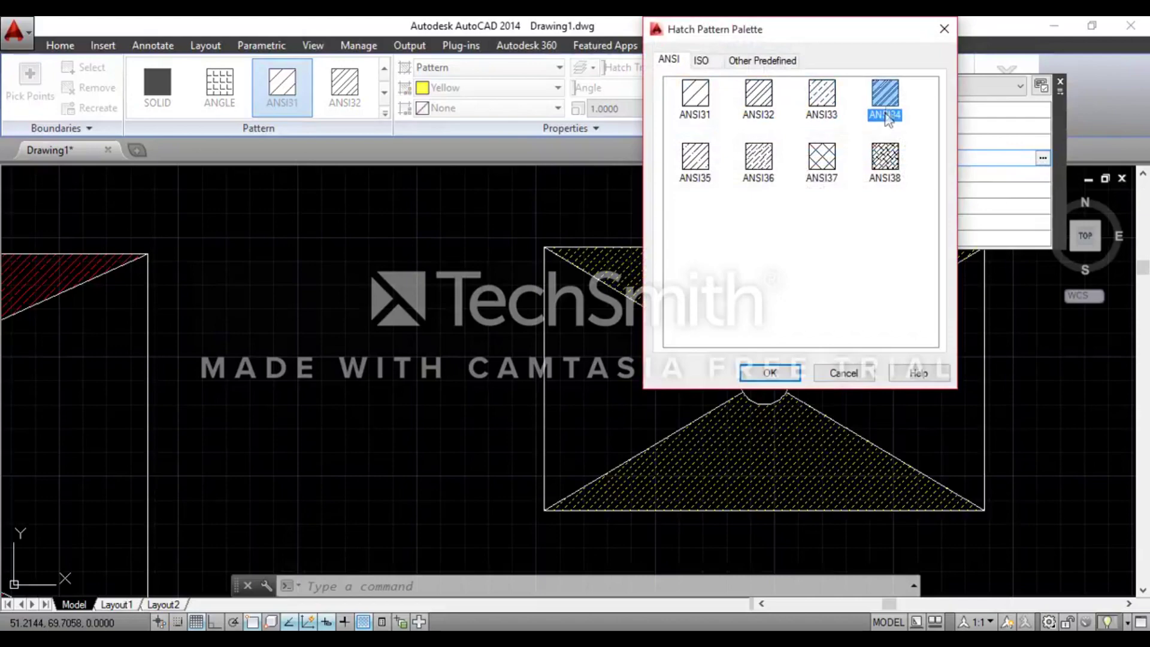
pyautogui.click(873, 171)
pyautogui.click(779, 372)
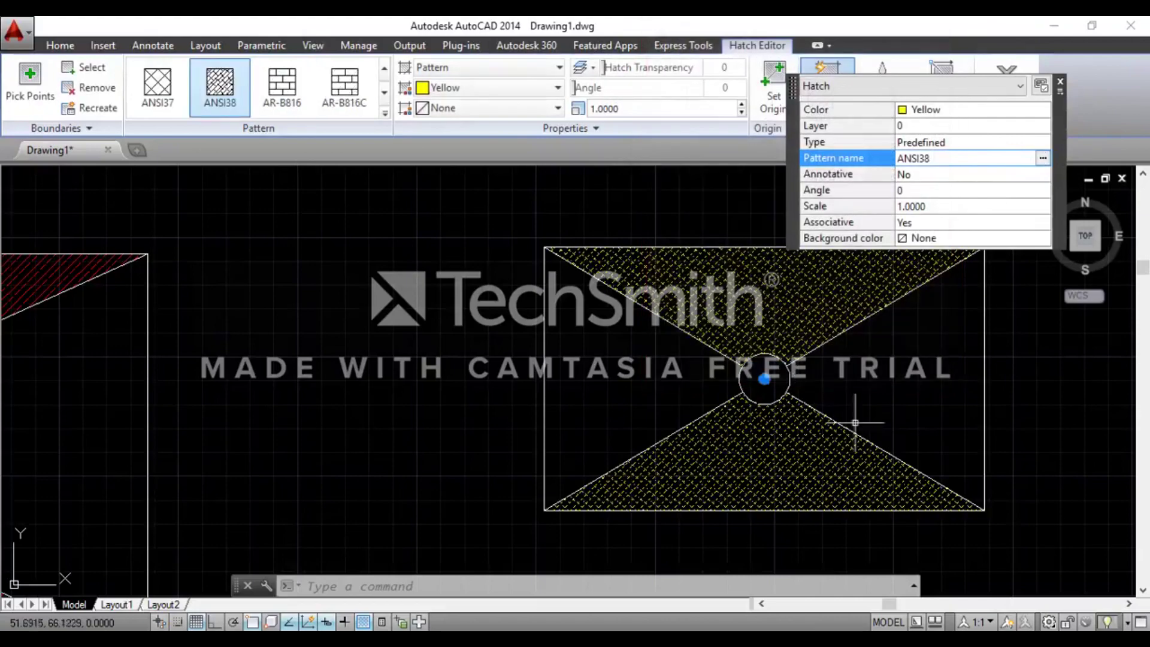
pyautogui.scroll(4, 732, 312)
pyautogui.scroll(-4, 732, 312)
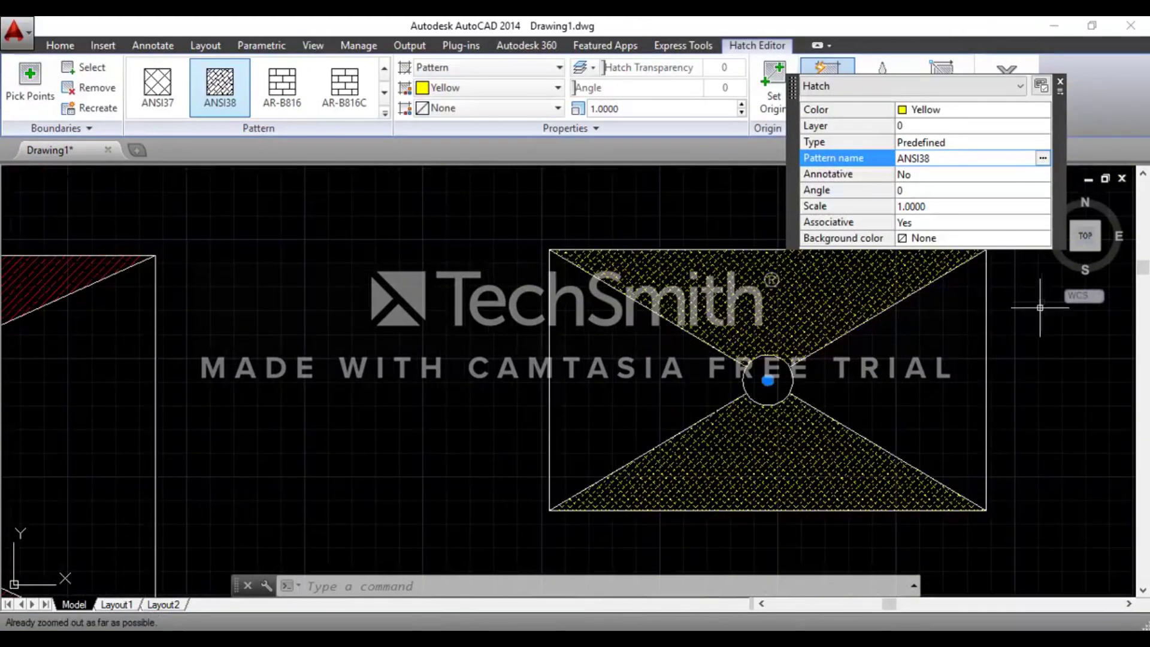
pyautogui.click(1061, 82)
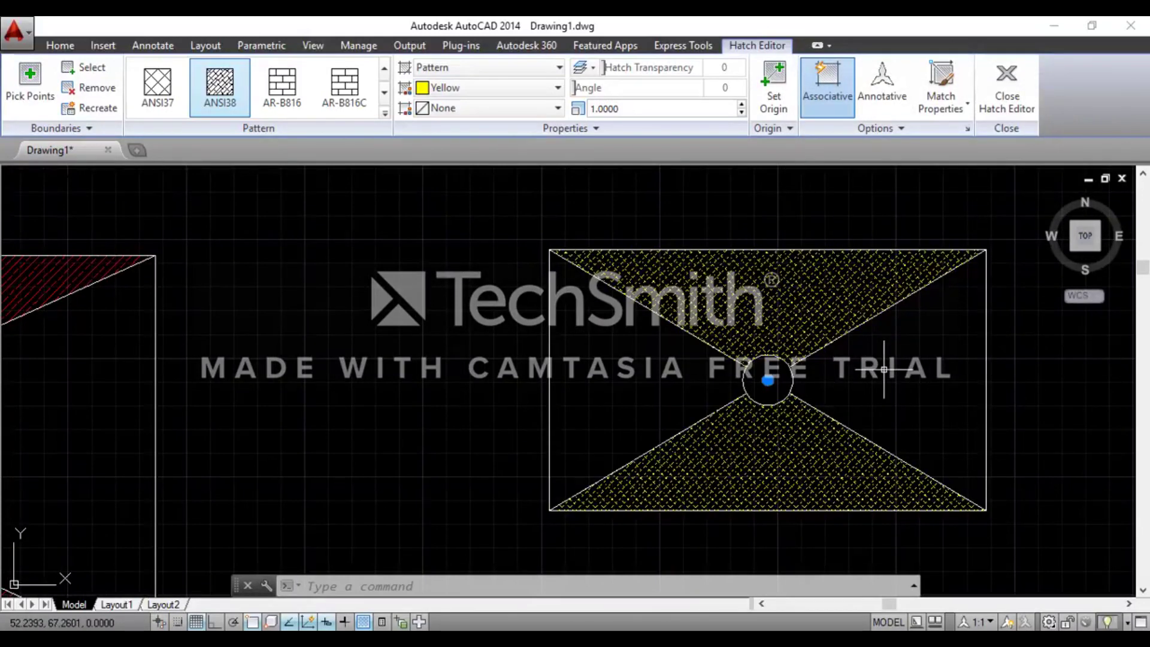
pyautogui.scroll(-2, 456, 362)
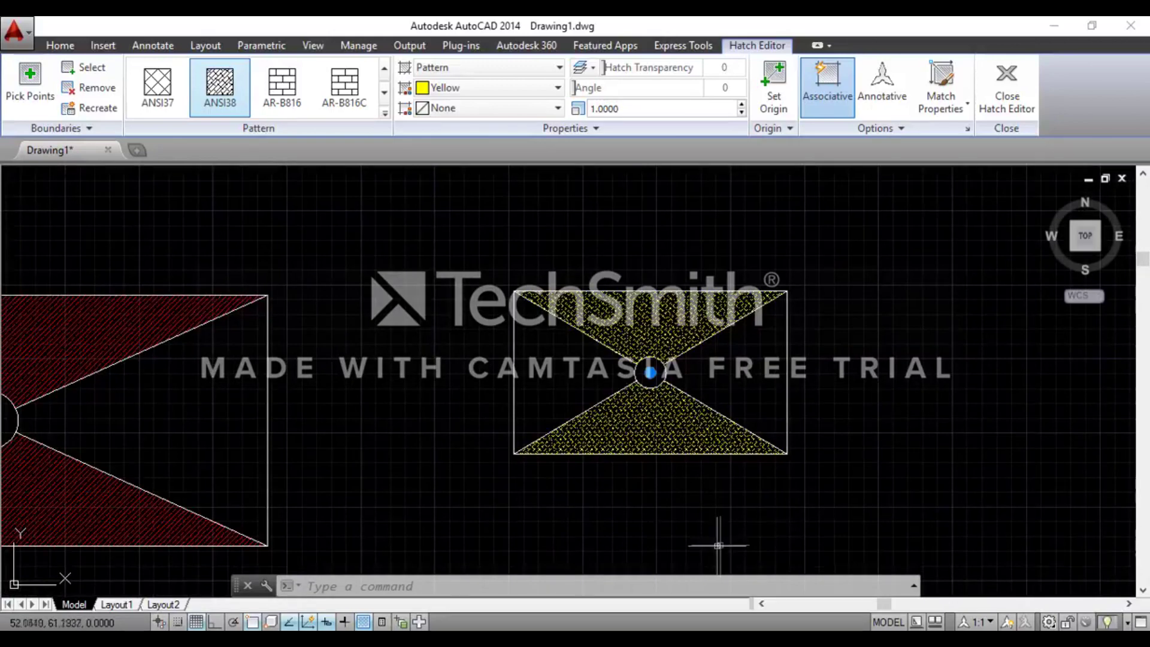
# - Review the object snap settings, keep them unchanged, and exit hatch editing
pyautogui.write('OS')
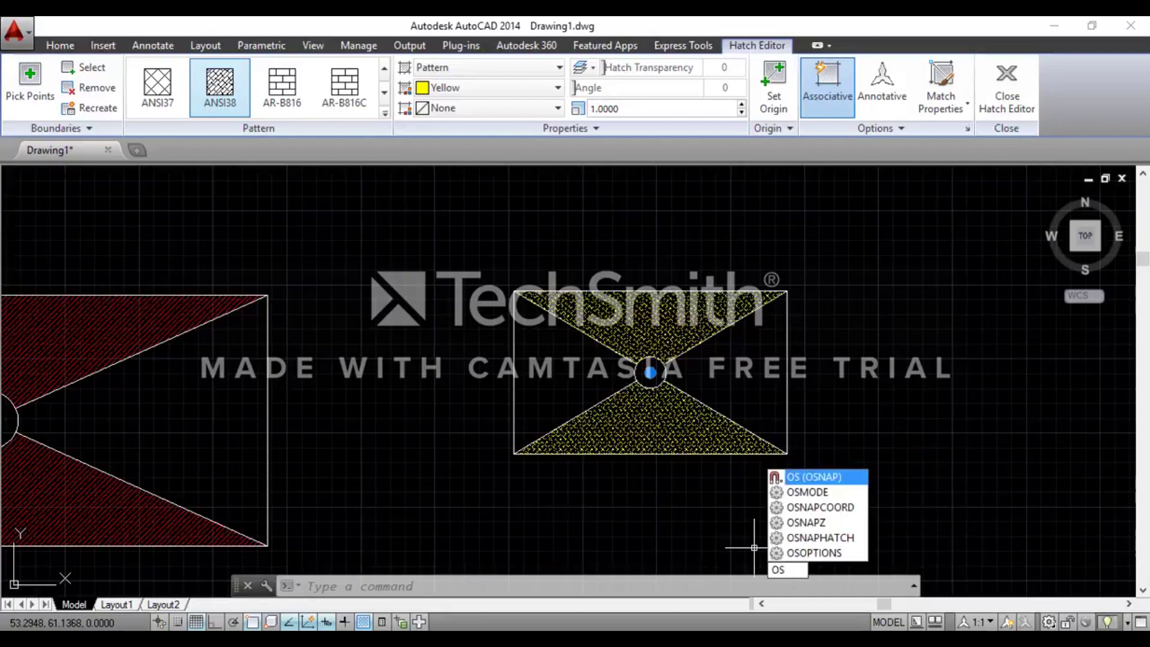
pyautogui.press('Return')
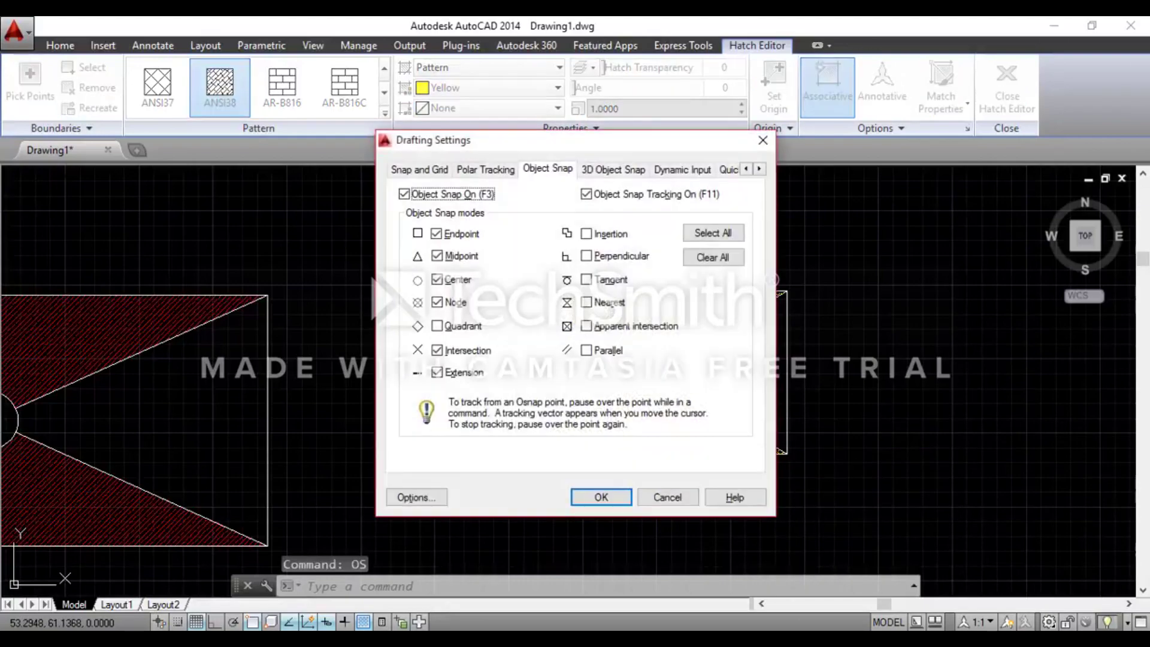
pyautogui.moveTo(598, 153); pyautogui.dragTo(325, 105)
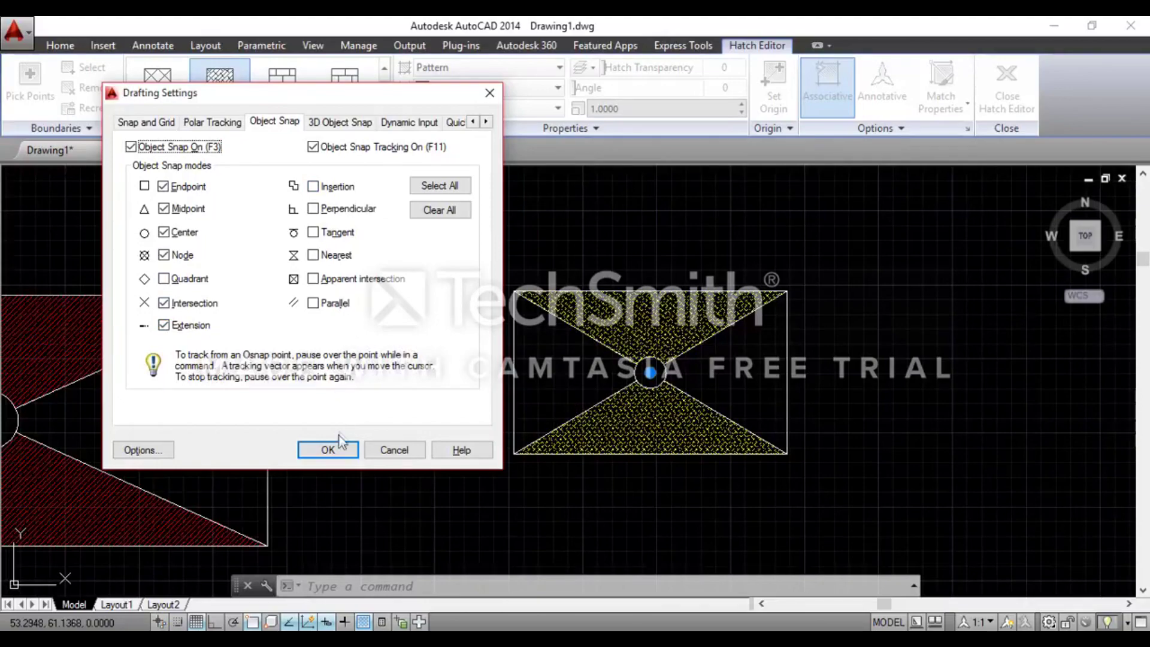
pyautogui.click(328, 449)
pyautogui.press('Return')
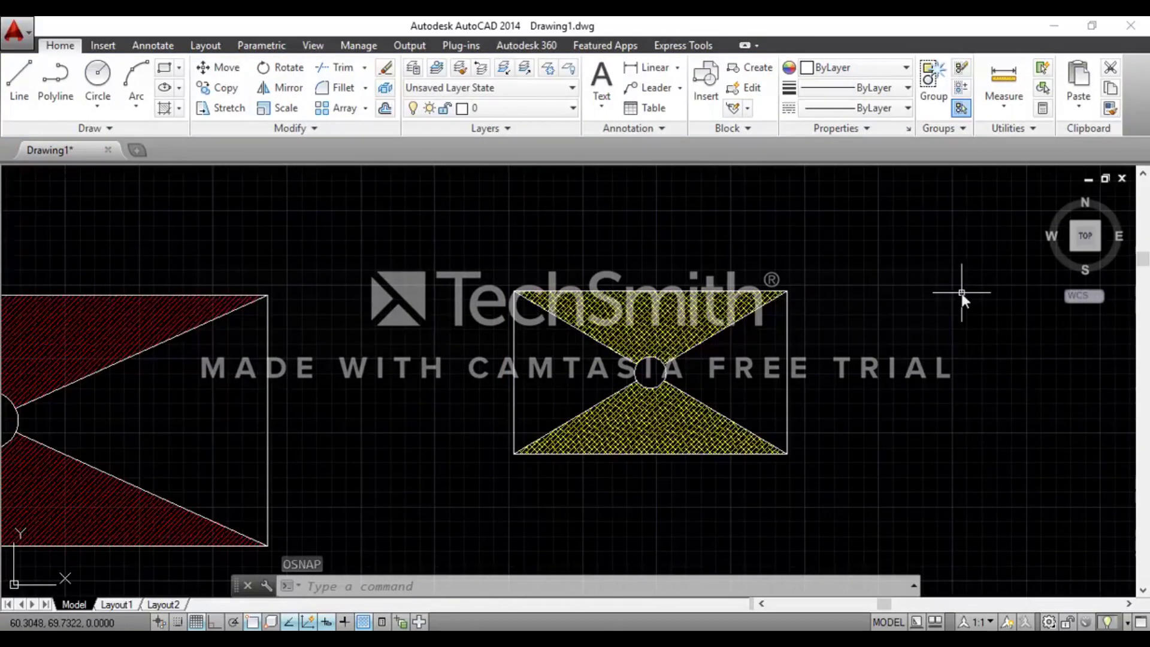
# - Draw one sloping line to the right of the yellow-hatched rectangle
pyautogui.write('l')
pyautogui.press('Return')
pyautogui.click(835, 340)
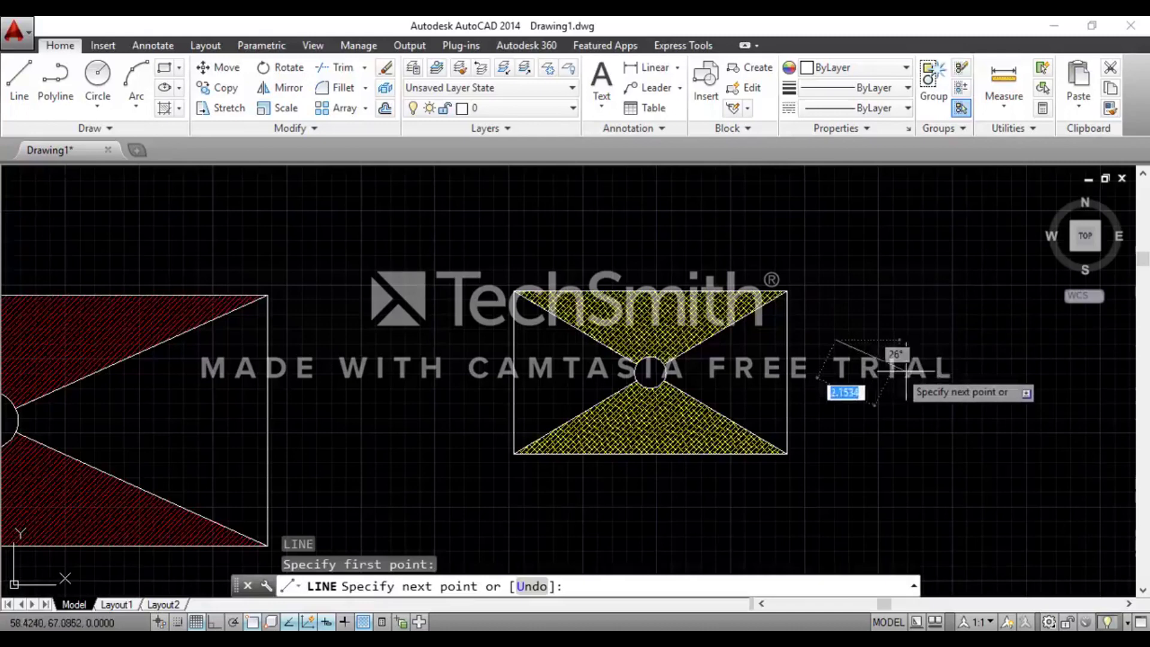
pyautogui.click(1073, 393)
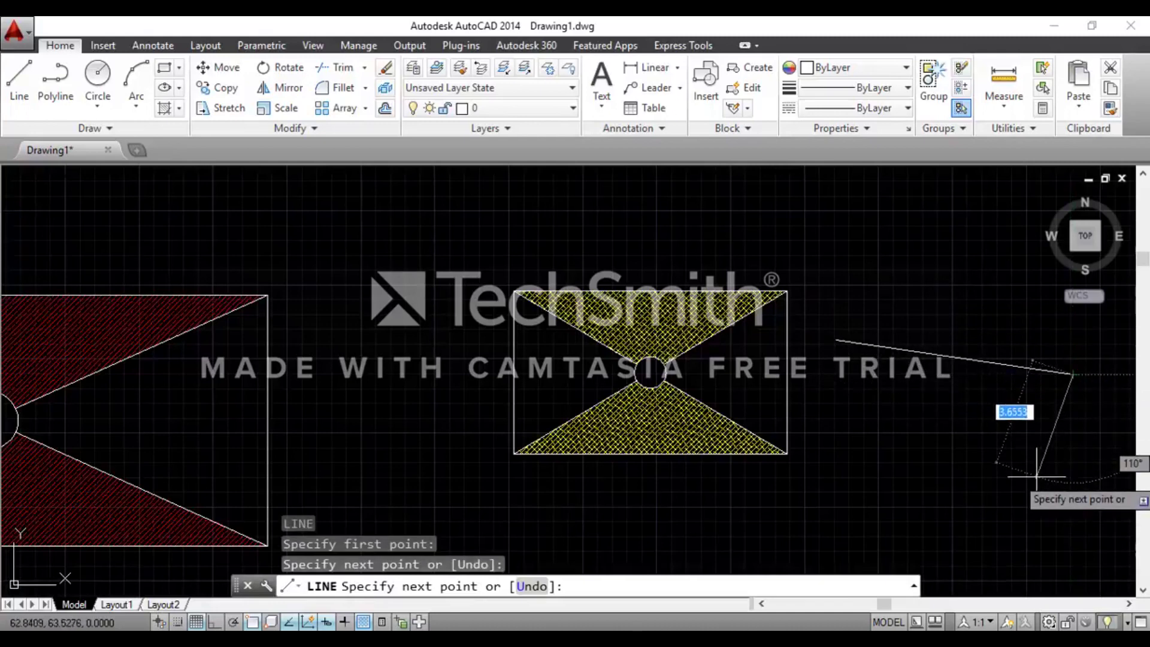
pyautogui.press('Return')
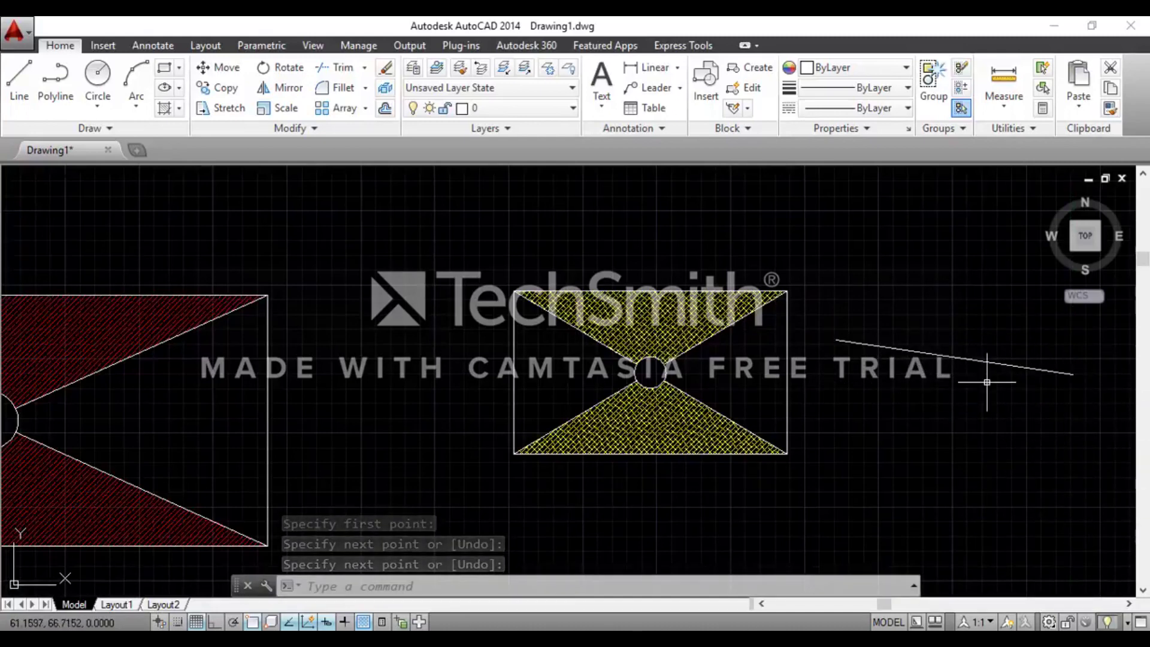
pyautogui.press('Return')
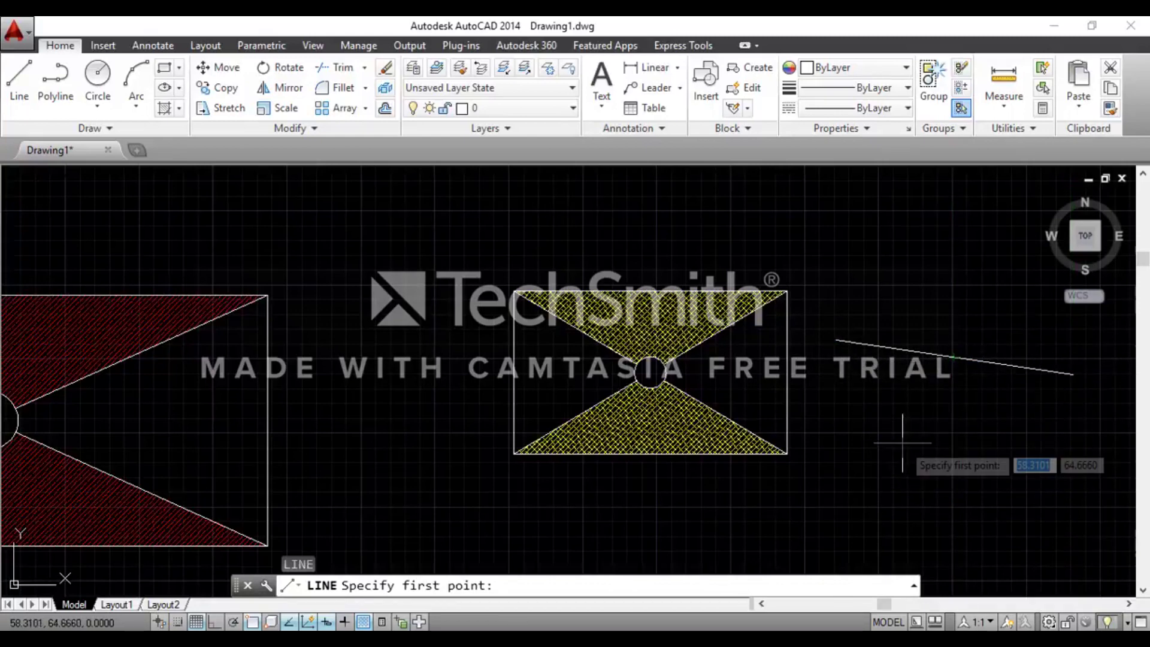
pyautogui.press('Escape')
pyautogui.press('Escape')
pyautogui.press('Escape')
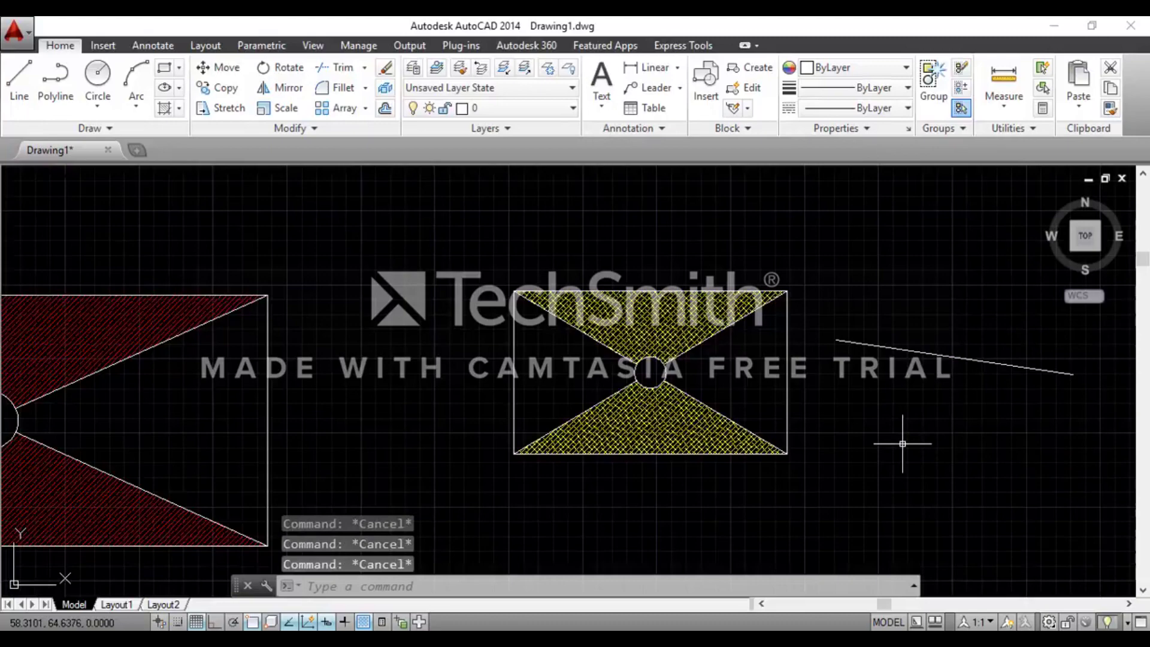
pyautogui.write('OS')
pyautogui.press('Return')
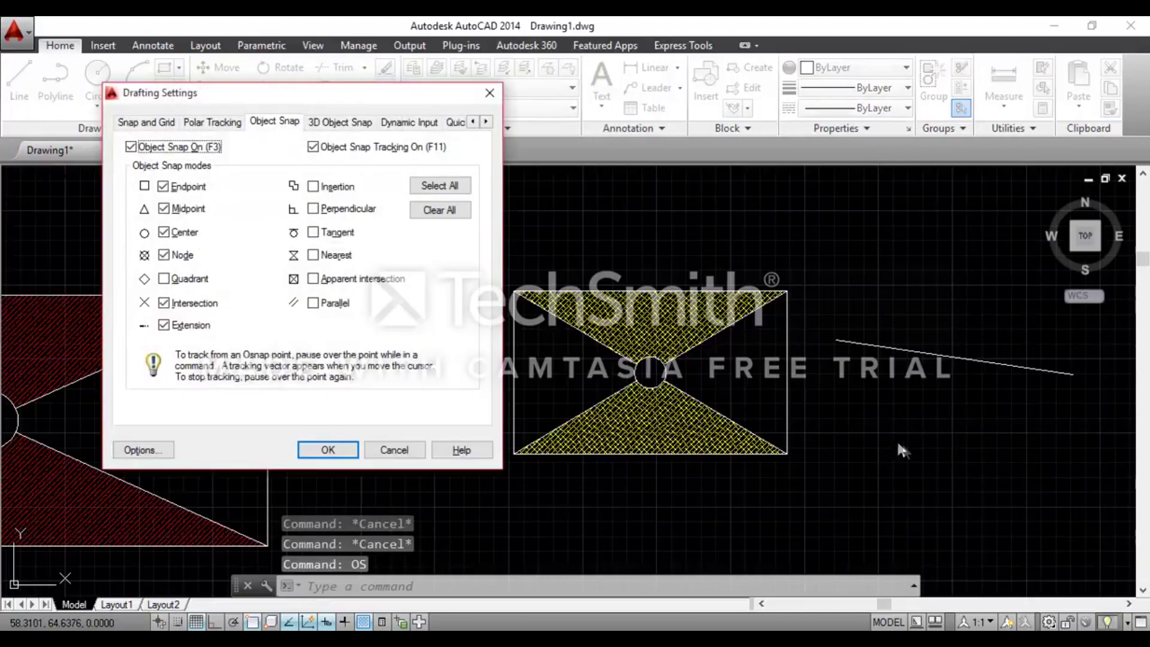
pyautogui.click(164, 209)
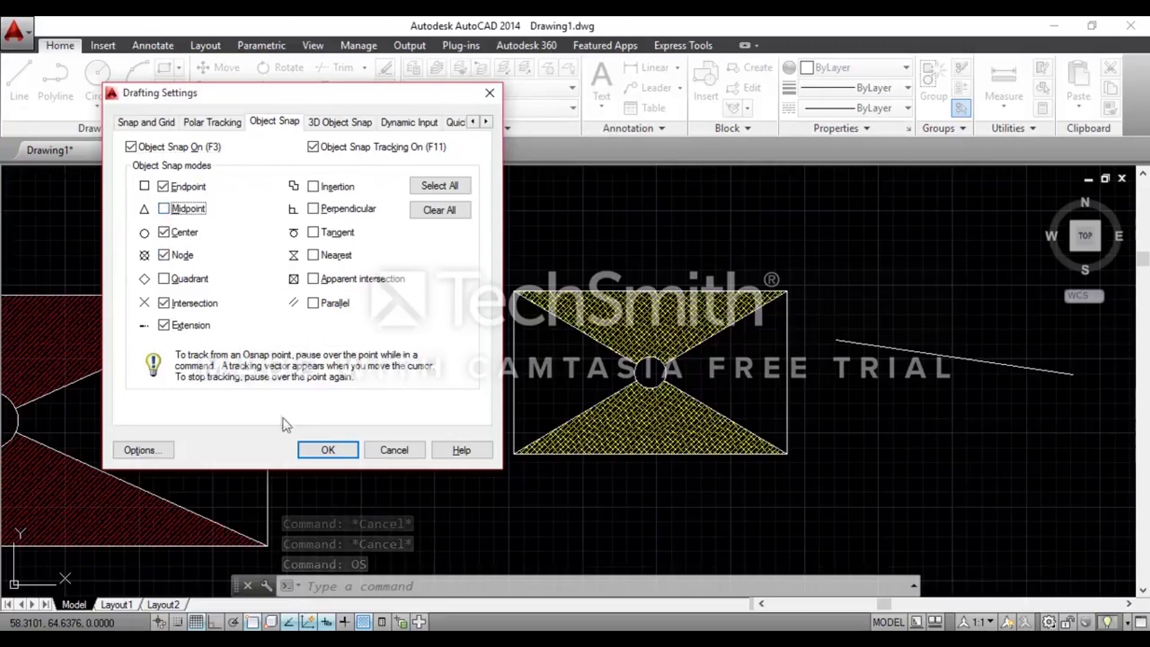
pyautogui.click(328, 450)
pyautogui.write('l')
pyautogui.press('Return')
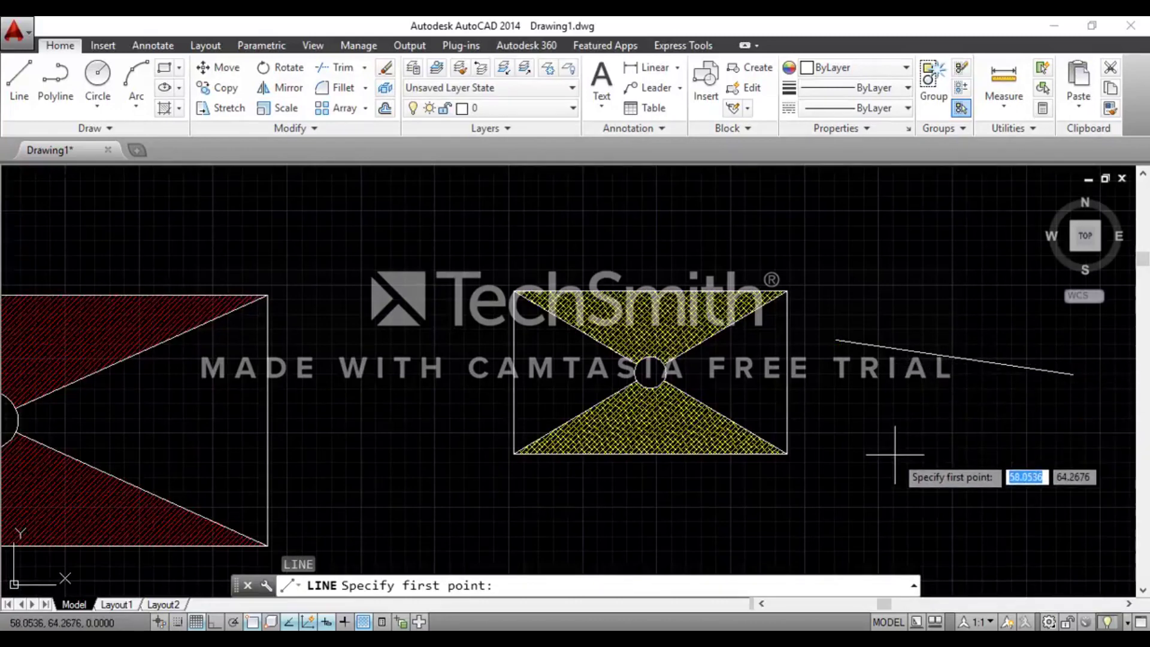
pyautogui.write('os')
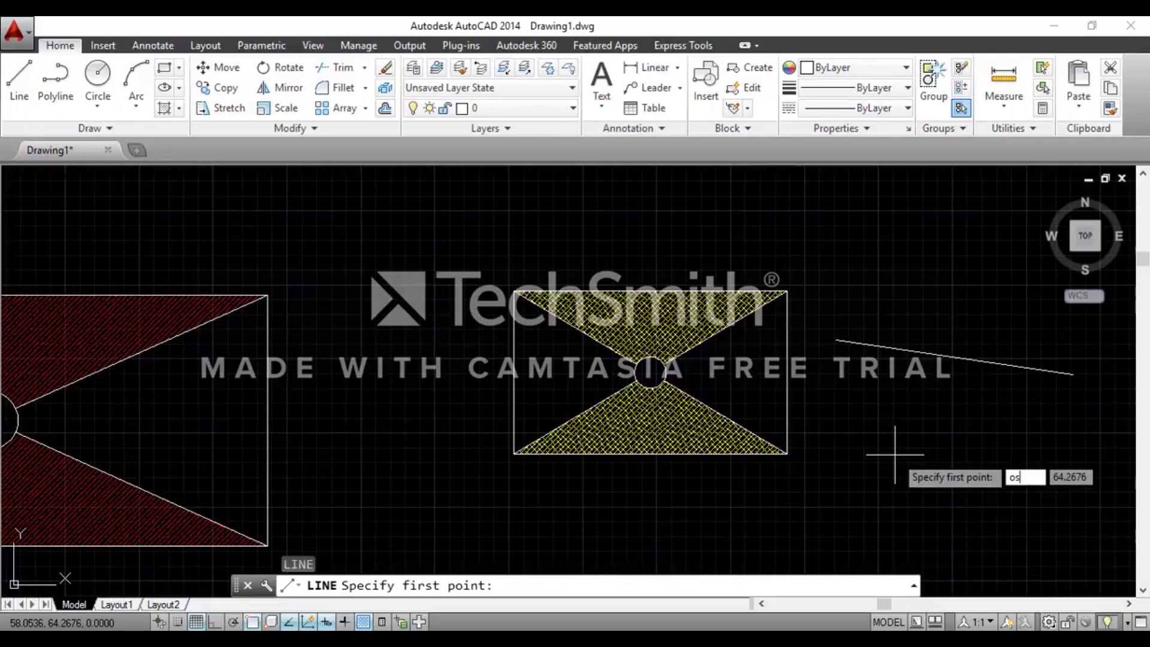
pyautogui.press('Return')
pyautogui.press('BackSpace')
pyautogui.press('Escape')
pyautogui.press('Escape')
pyautogui.press('Escape')
pyautogui.press('Escape')
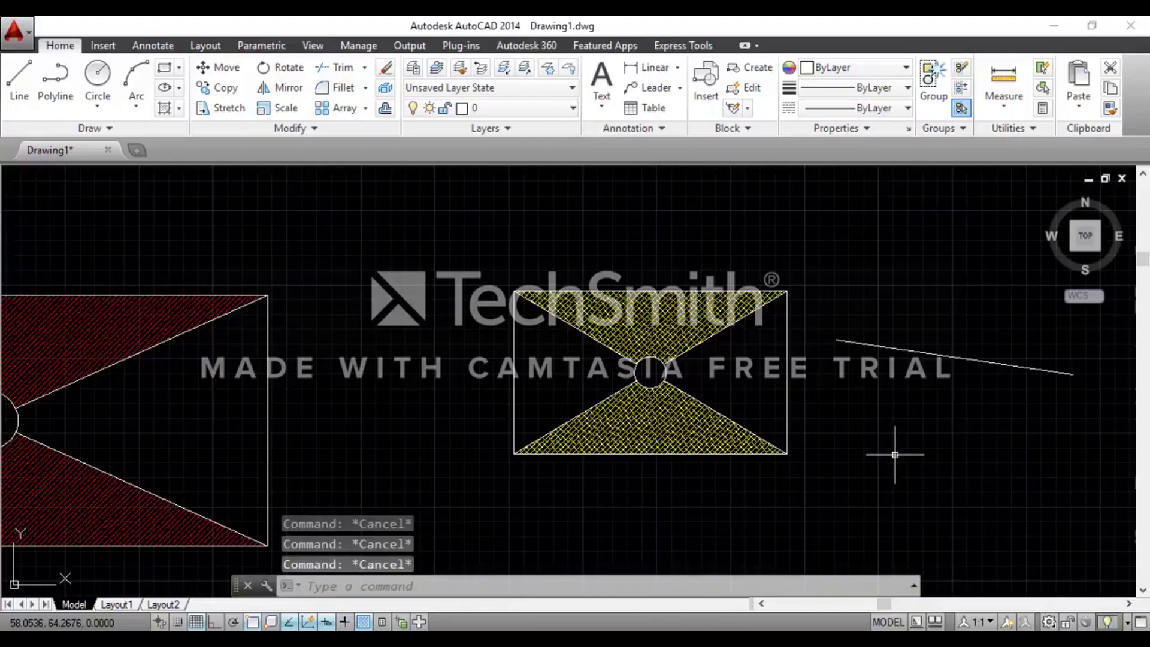
pyautogui.write('os')
pyautogui.press('Return')
pyautogui.click(165, 211)
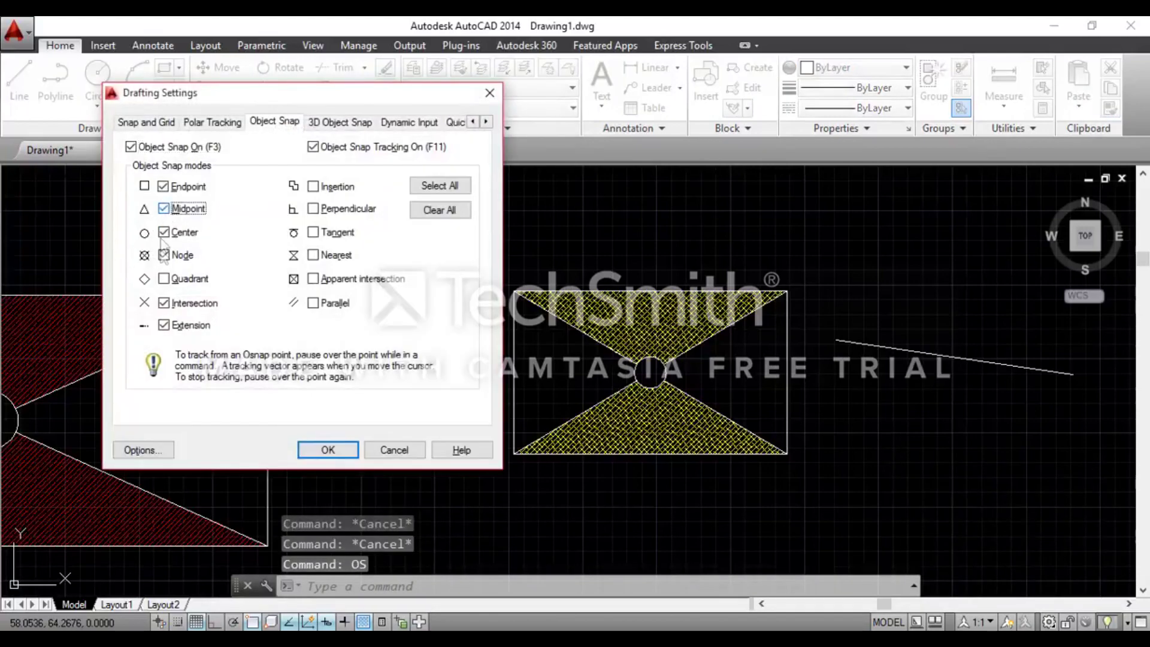
pyautogui.click(328, 455)
pyautogui.scroll(-2, 778, 485)
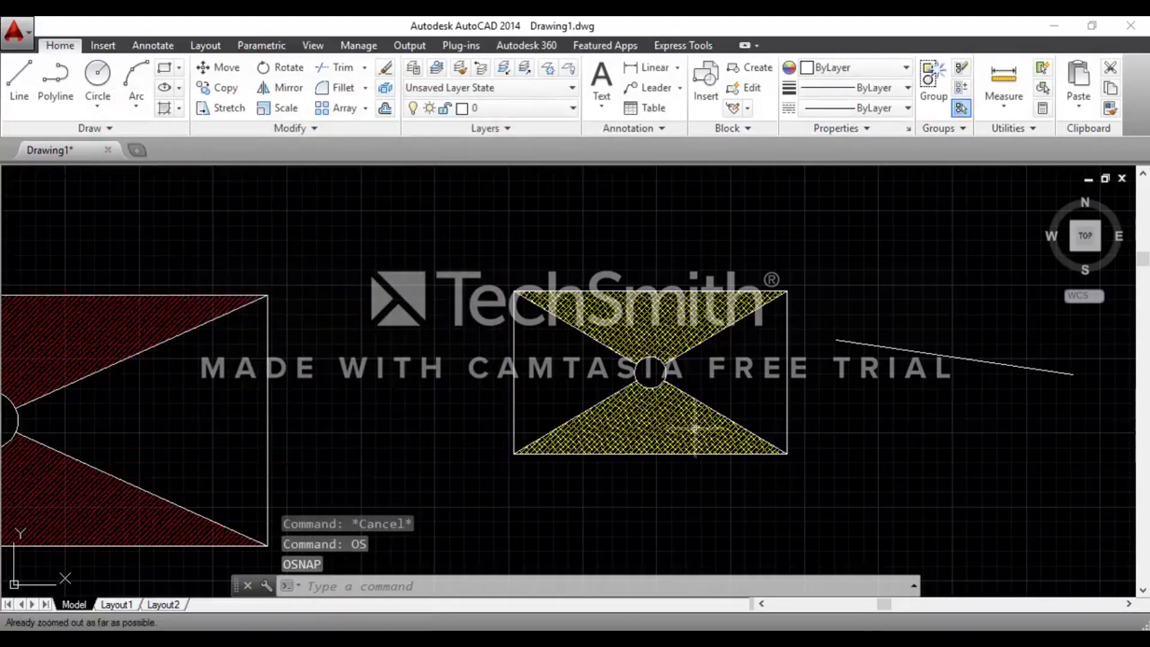